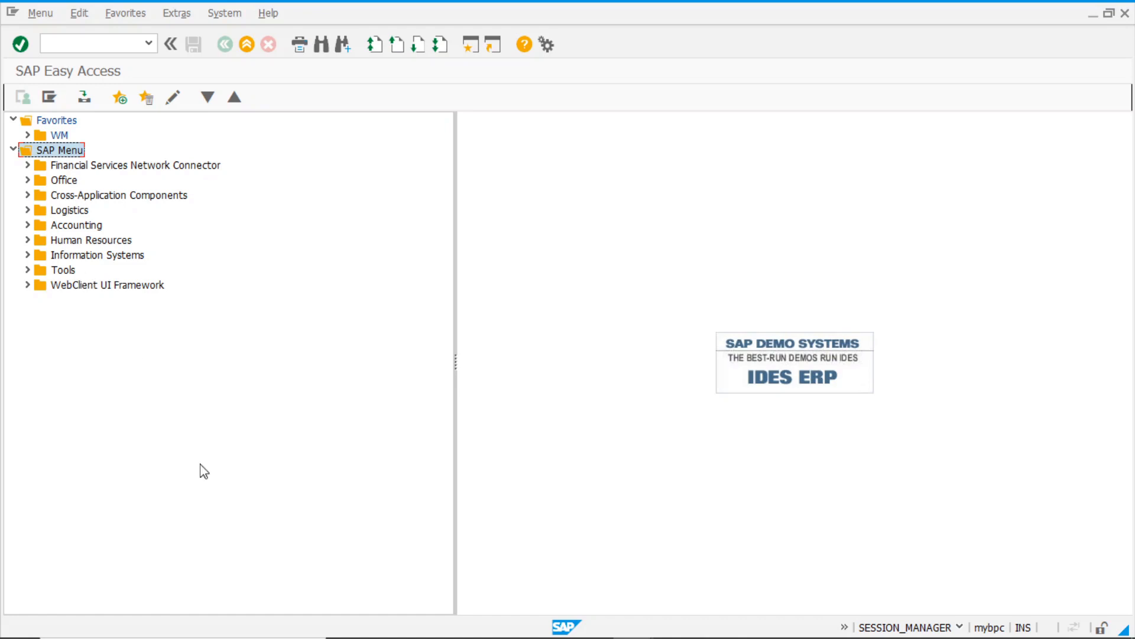
# - Display the CEBAN structure in the ABAP Dictionary with transaction SE12
pyautogui.click(97, 44)
pyautogui.write('se')
pyautogui.write('c')
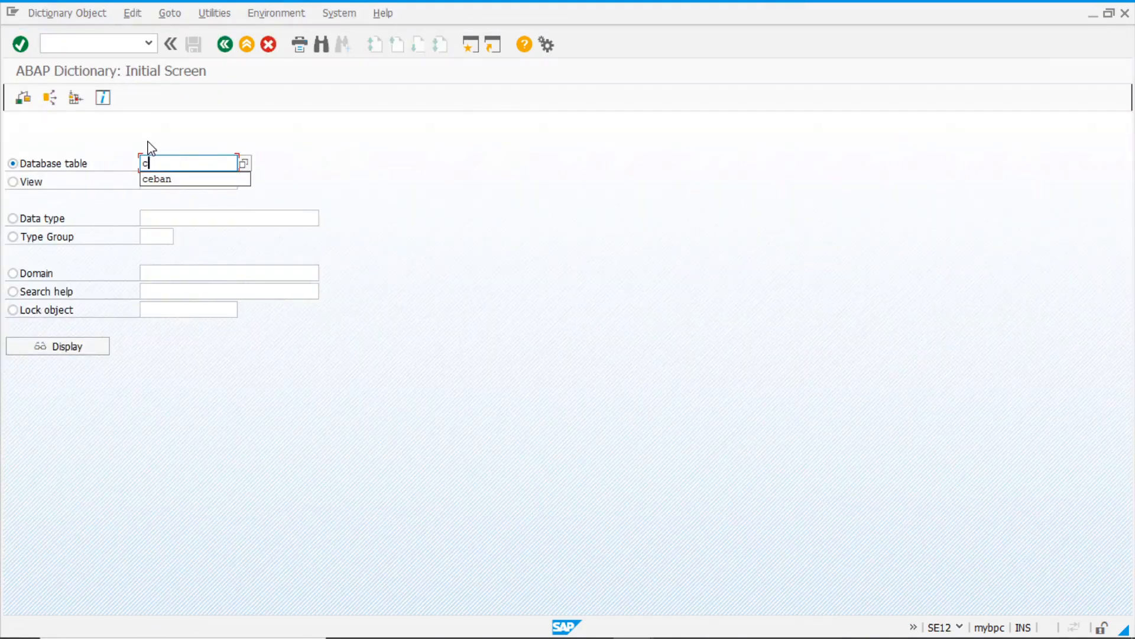
pyautogui.write('eban')
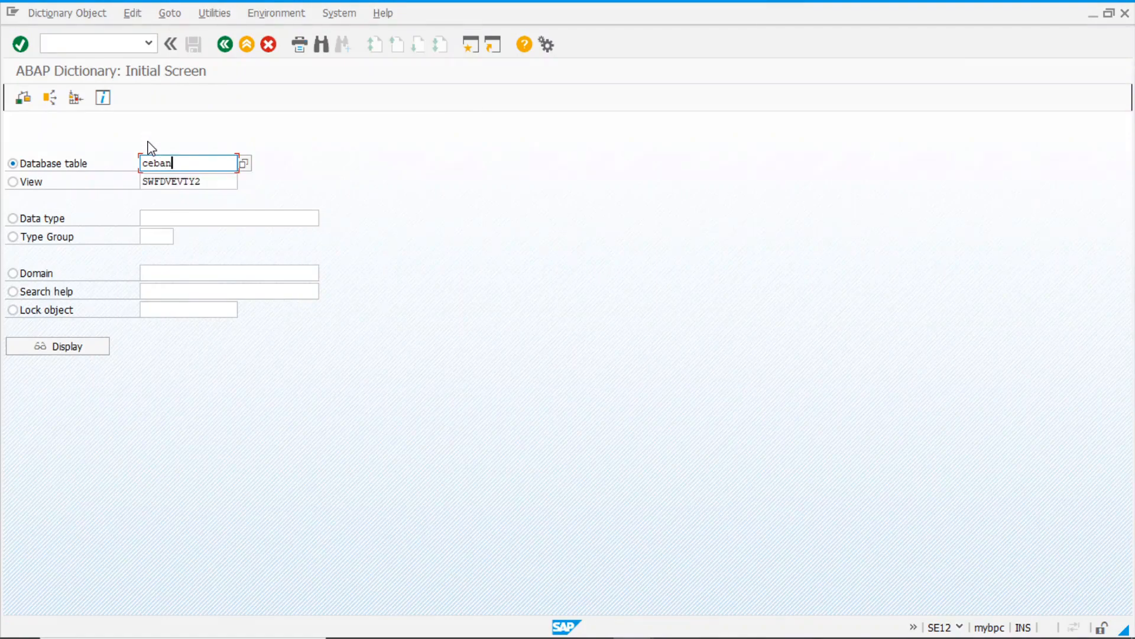
pyautogui.click(68, 350)
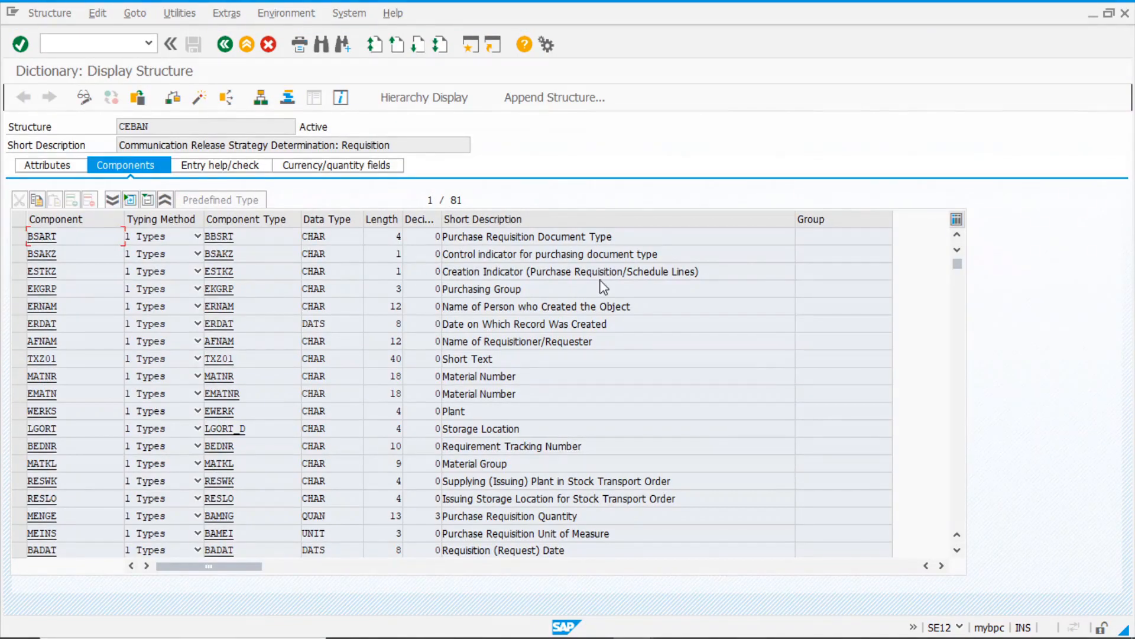
# - Examine the components of CEBAN for the fields usable in a purchase requisition release strategy, including Total Value of Item, and return to SAP Easy Access
pyautogui.scroll(-1, 625, 311)
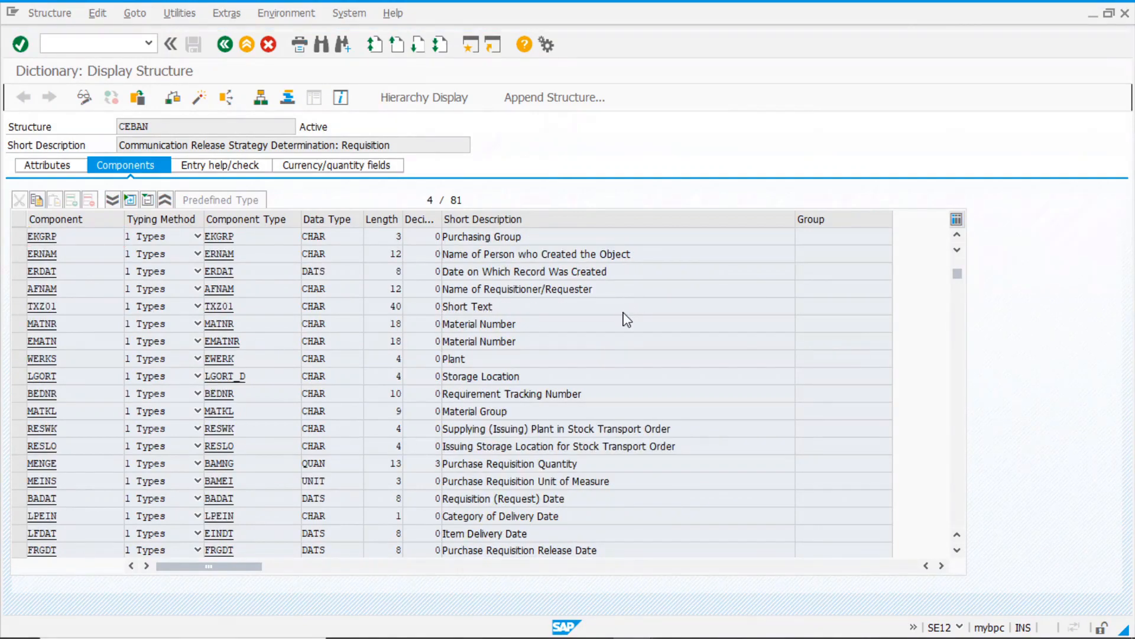
pyautogui.scroll(-1, 625, 312)
pyautogui.scroll(1, 625, 311)
pyautogui.moveTo(540, 233); pyautogui.dragTo(380, 261)
pyautogui.click(499, 358)
pyautogui.moveTo(499, 358); pyautogui.dragTo(404, 361)
pyautogui.scroll(-1, 578, 460)
pyautogui.scroll(-1, 578, 458)
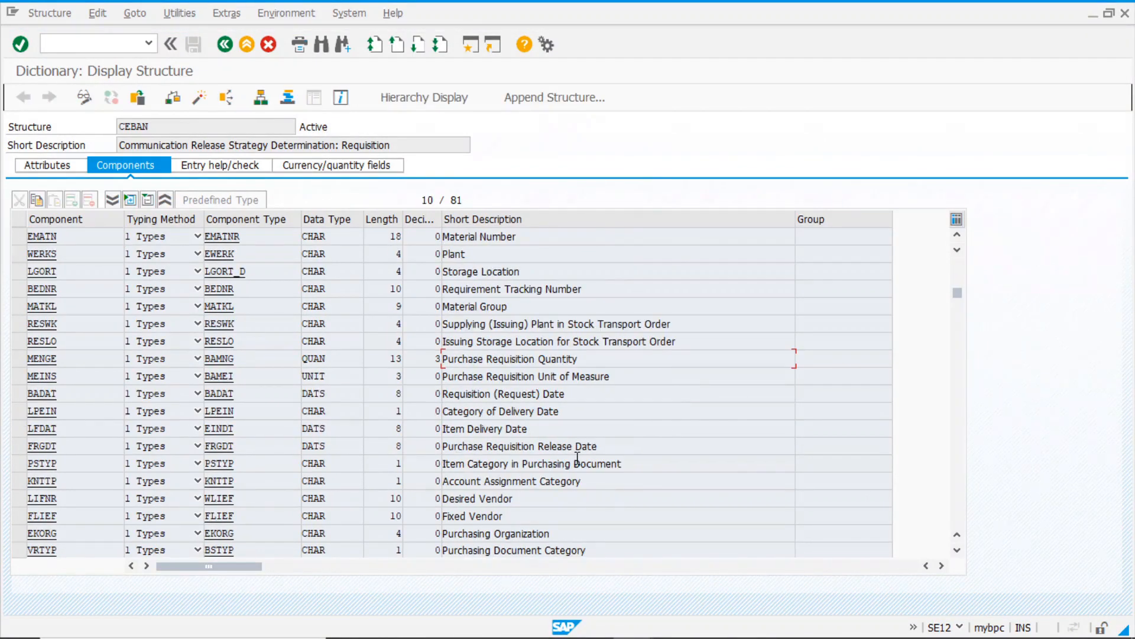
pyautogui.scroll(-1, 577, 459)
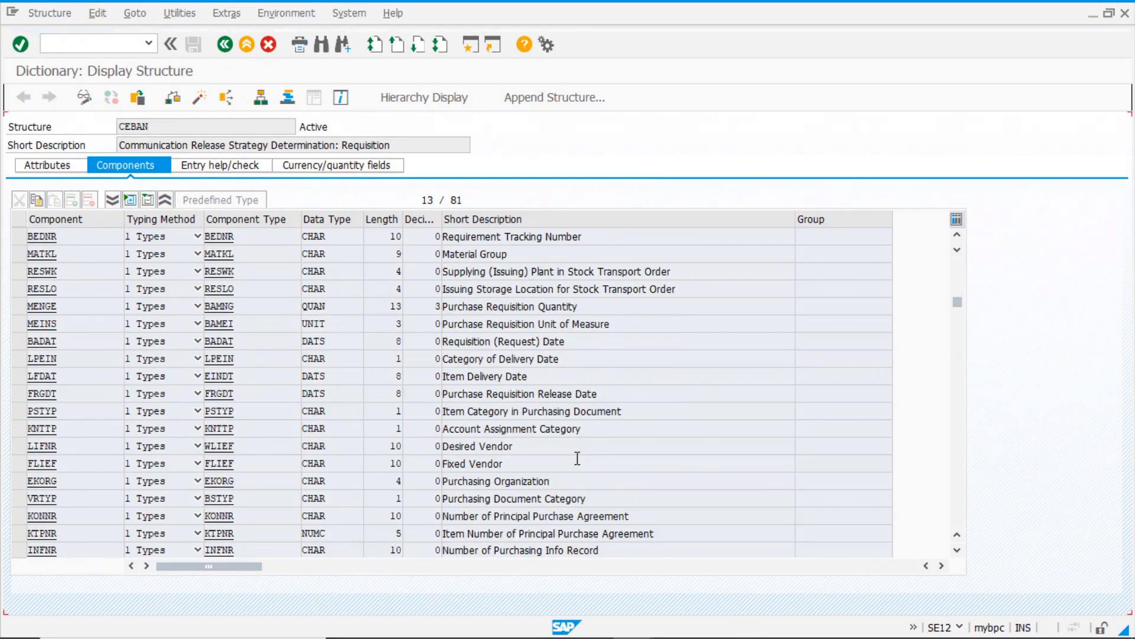
pyautogui.scroll(-1, 578, 460)
pyautogui.scroll(-1, 578, 459)
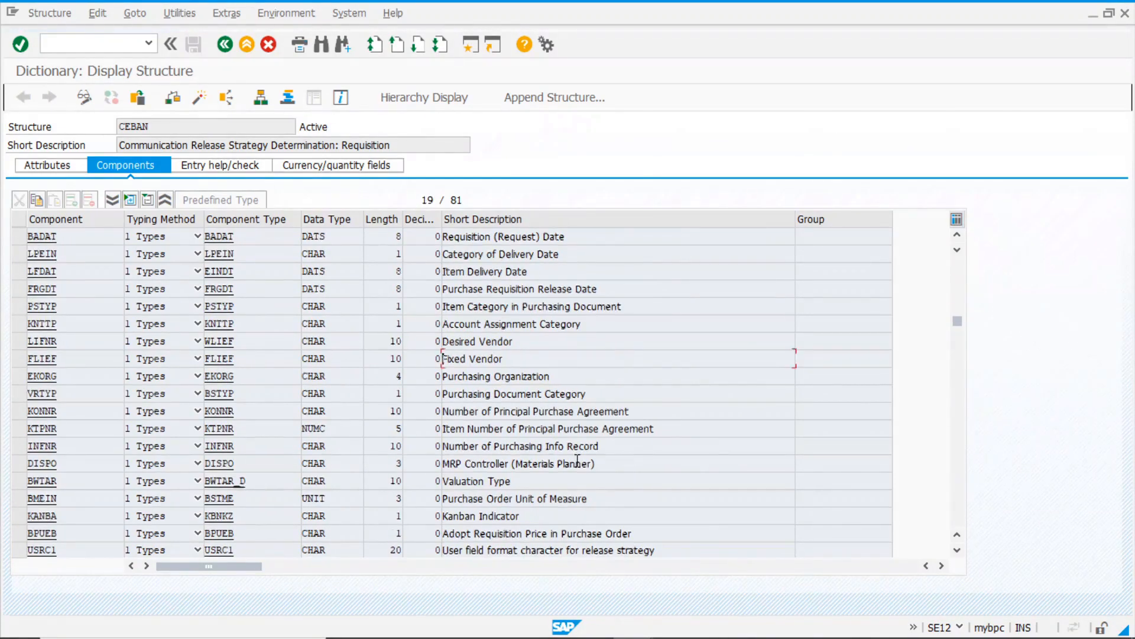
pyautogui.scroll(-1, 578, 465)
pyautogui.scroll(-1, 578, 468)
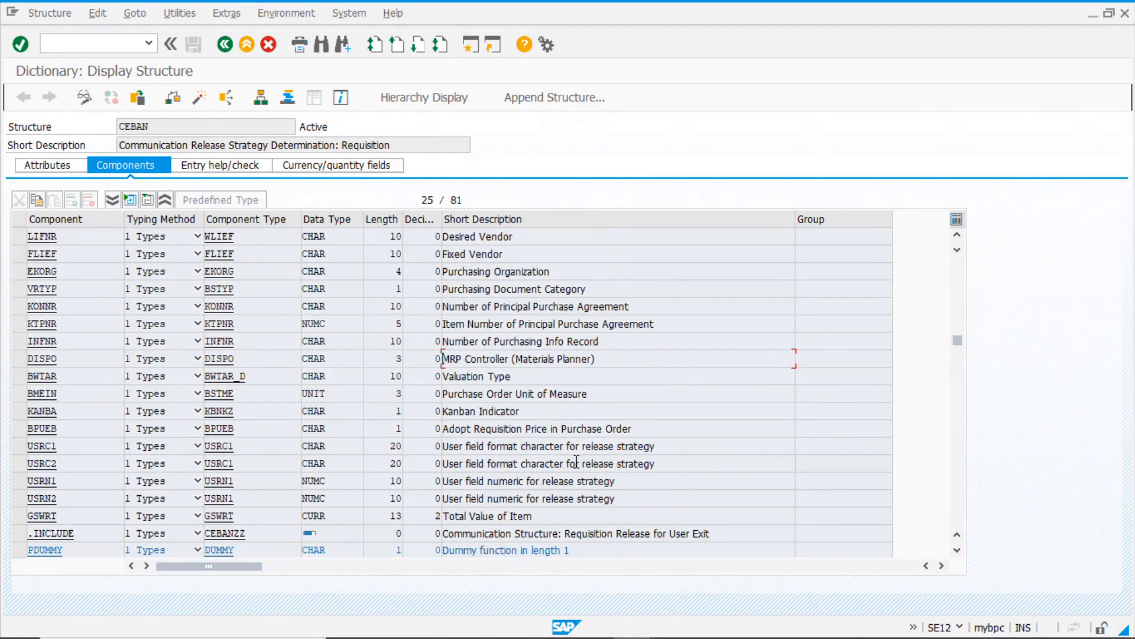
pyautogui.moveTo(555, 512); pyautogui.dragTo(367, 516)
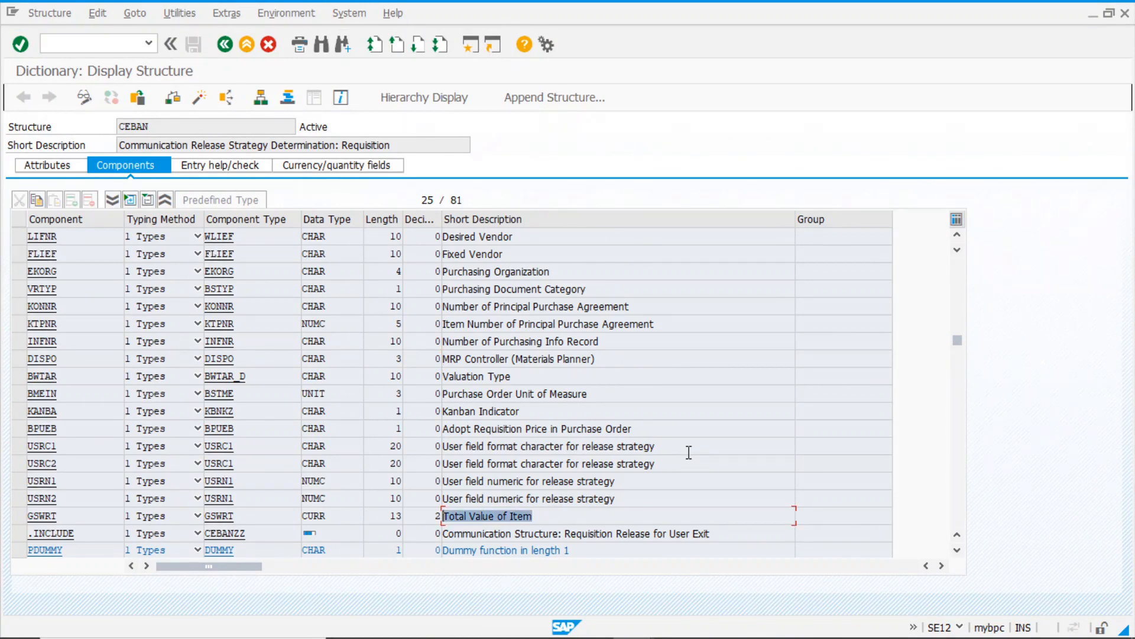
pyautogui.click(226, 45)
pyautogui.click(226, 45)
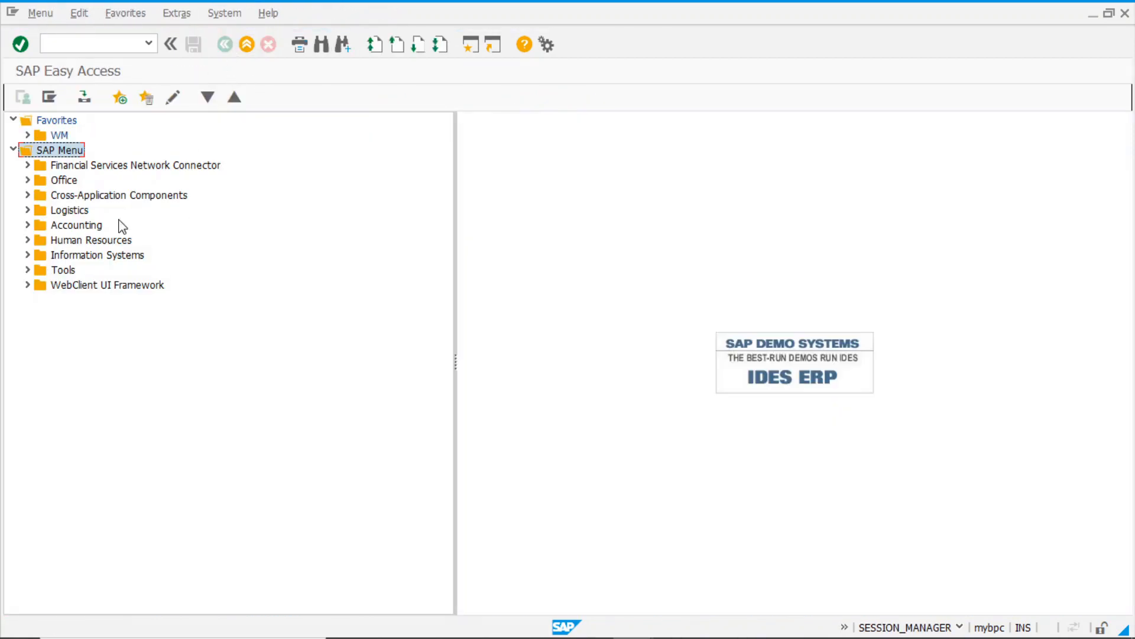
# - Open CT04 - Characteristics from the Classification System master data and start creating the characteristic Z_PR_PLANT
pyautogui.click(27, 195)
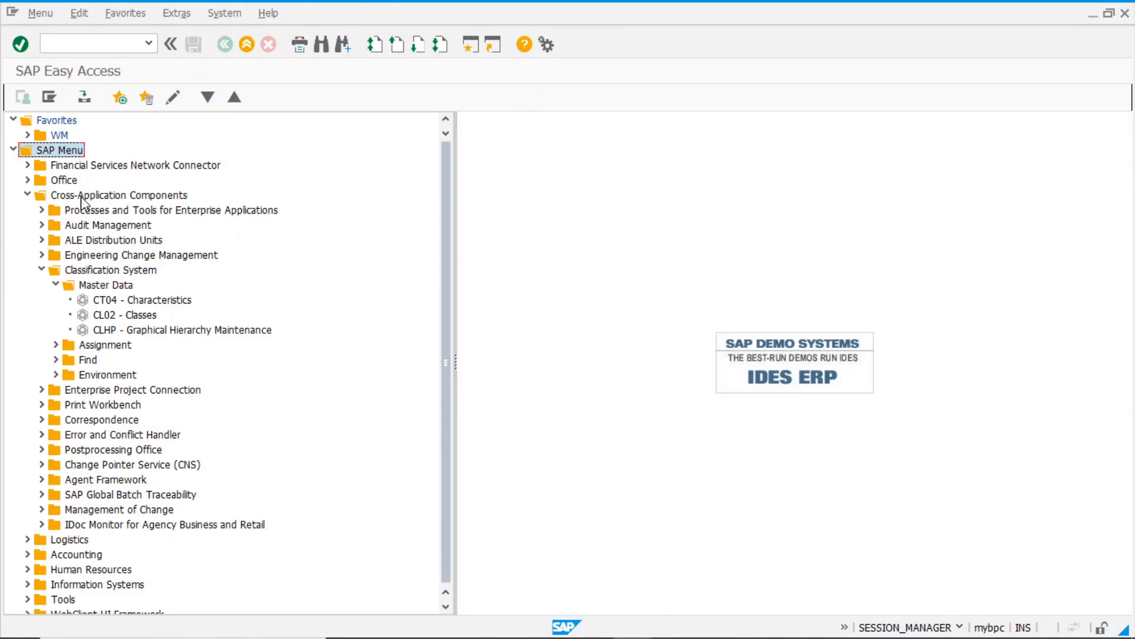
pyautogui.click(120, 302)
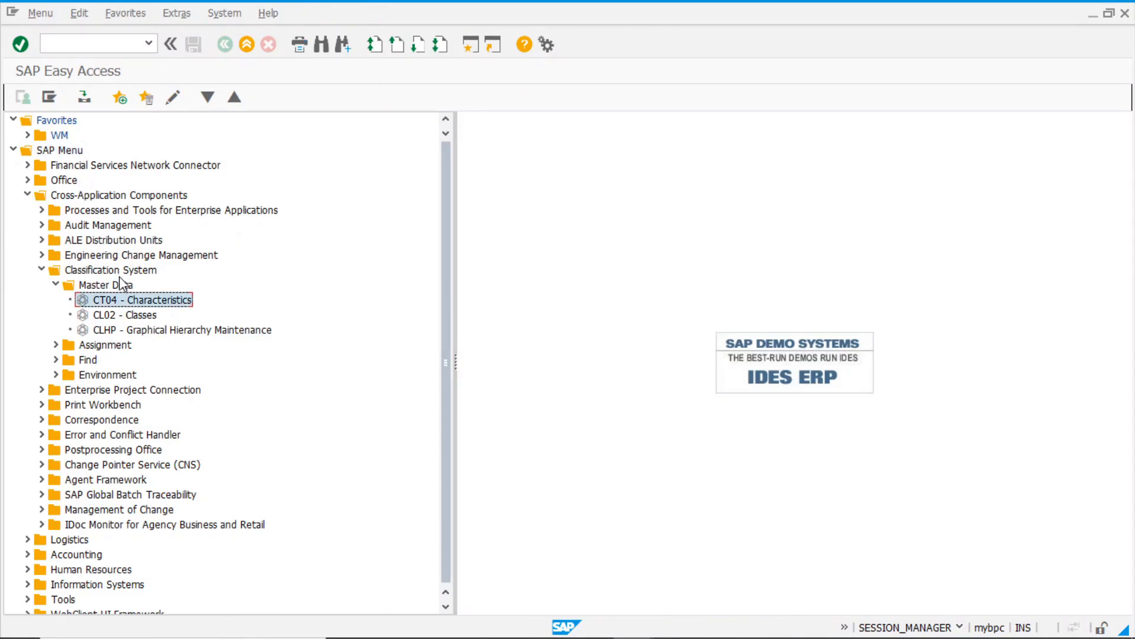
pyautogui.doubleClick(165, 302)
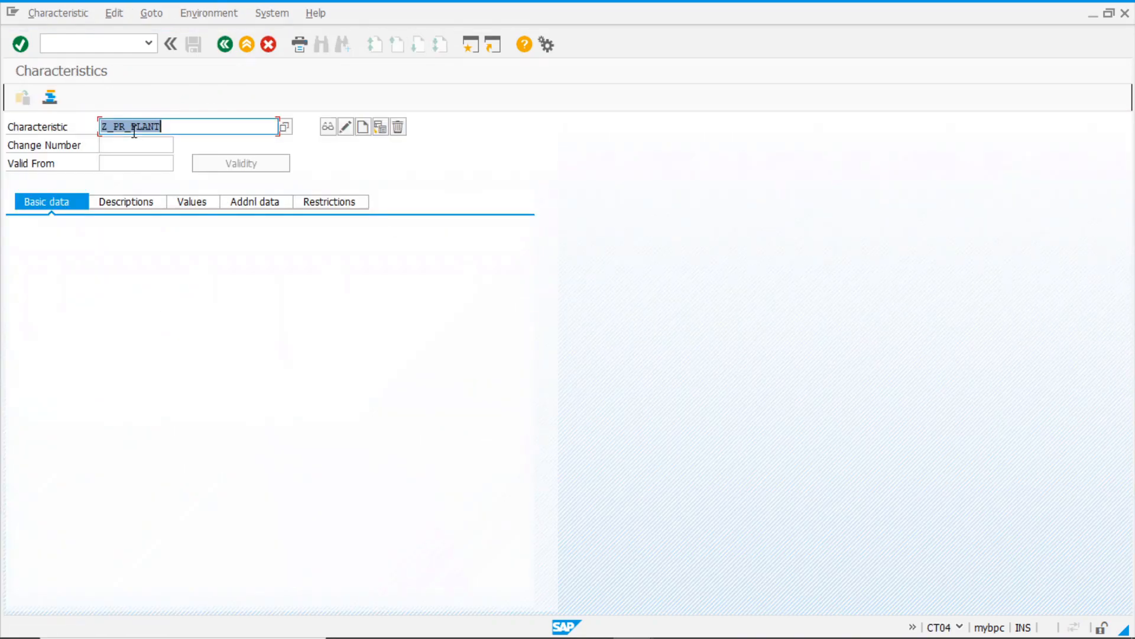
pyautogui.click(188, 128)
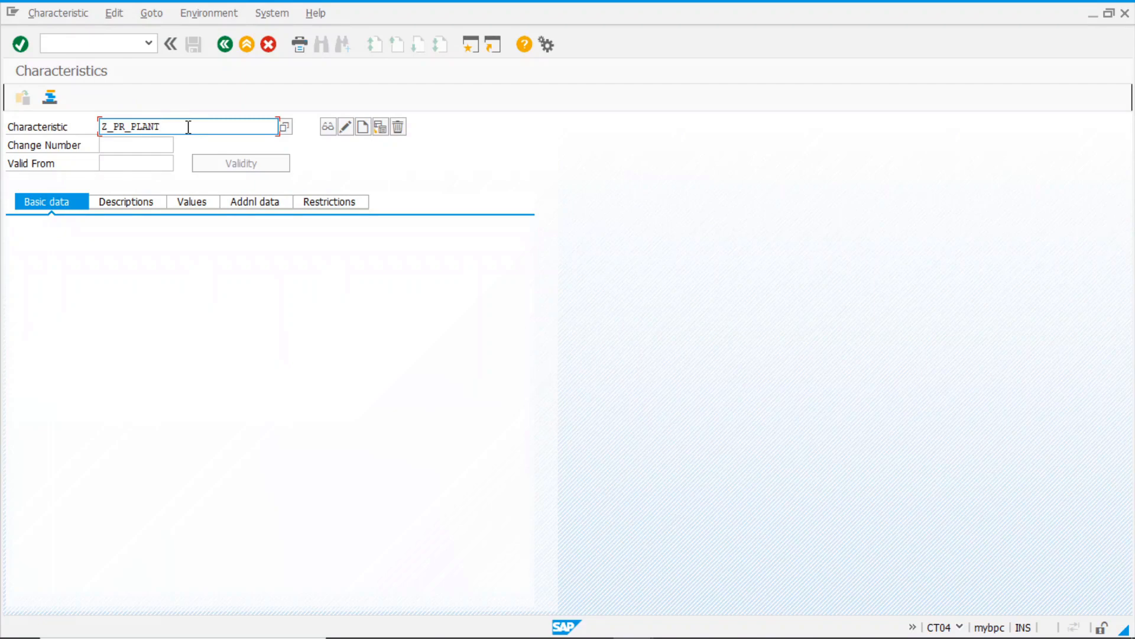
pyautogui.click(365, 131)
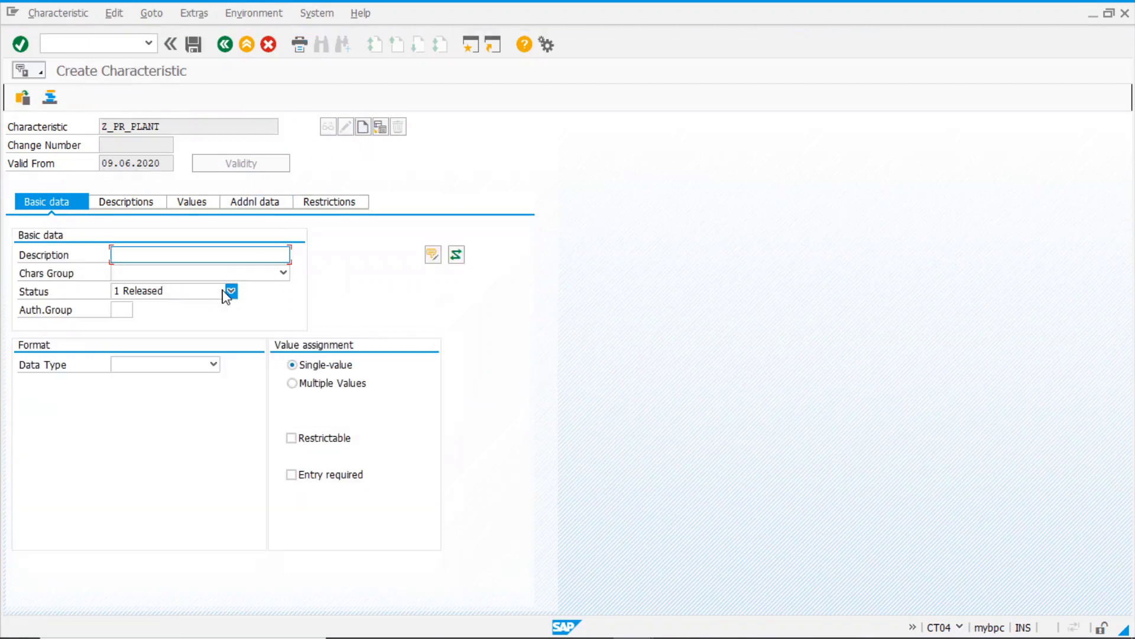
# - Fill in the characteristic's basic data with description PR Plant, data type CHAR and 4 characters
pyautogui.press('BackSpace')
pyautogui.press('Down')
pyautogui.press('Down')
pyautogui.press('Down')
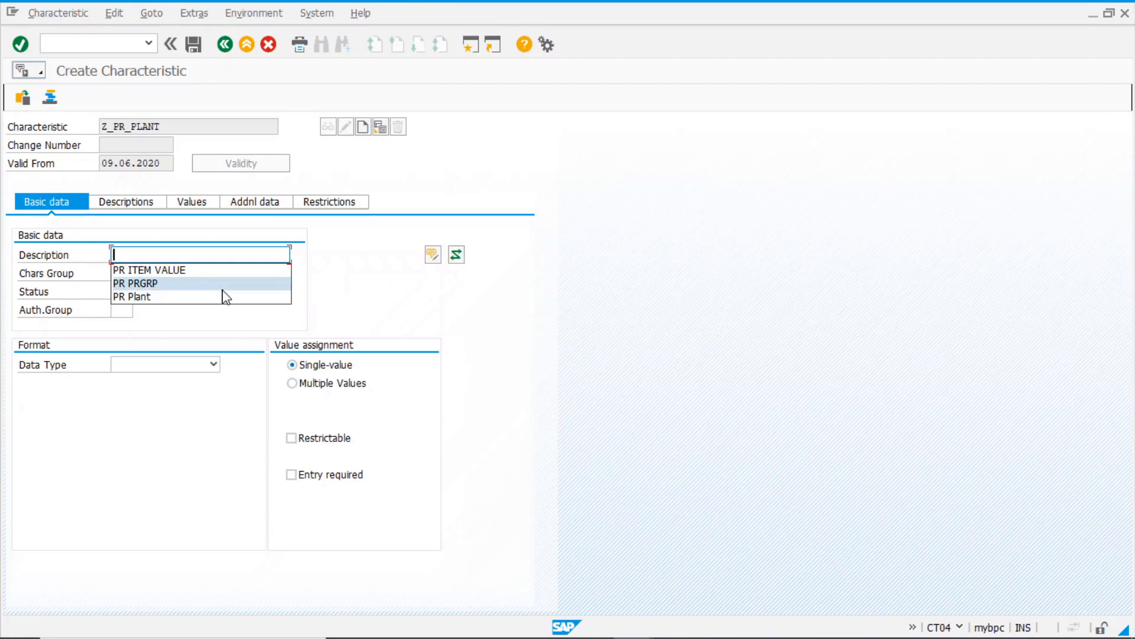
pyautogui.press('Return')
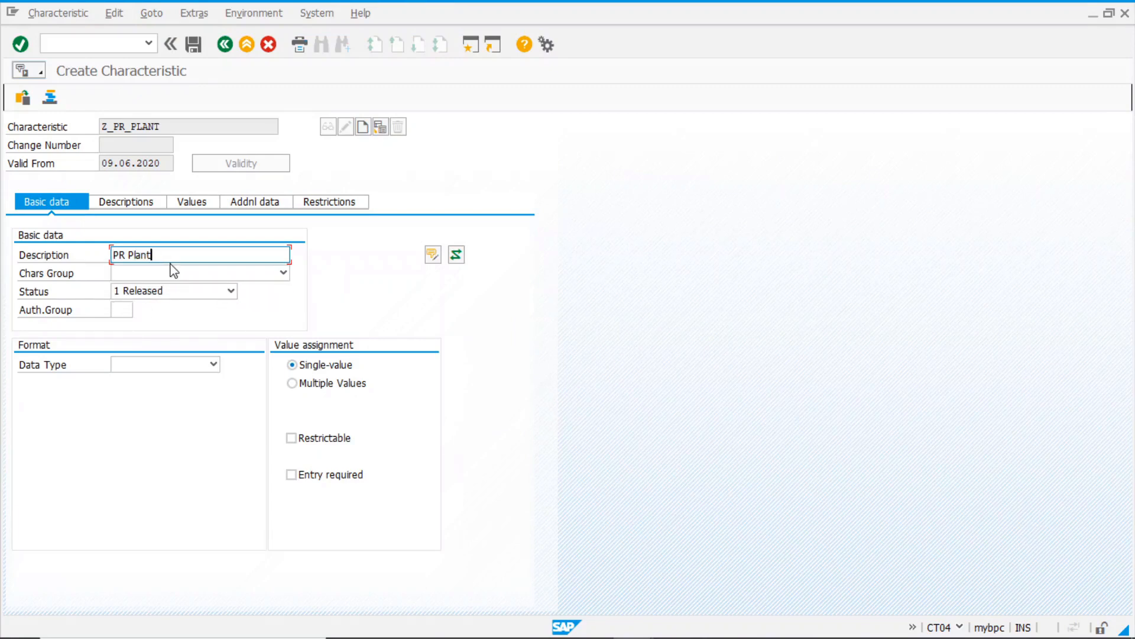
pyautogui.press('Return')
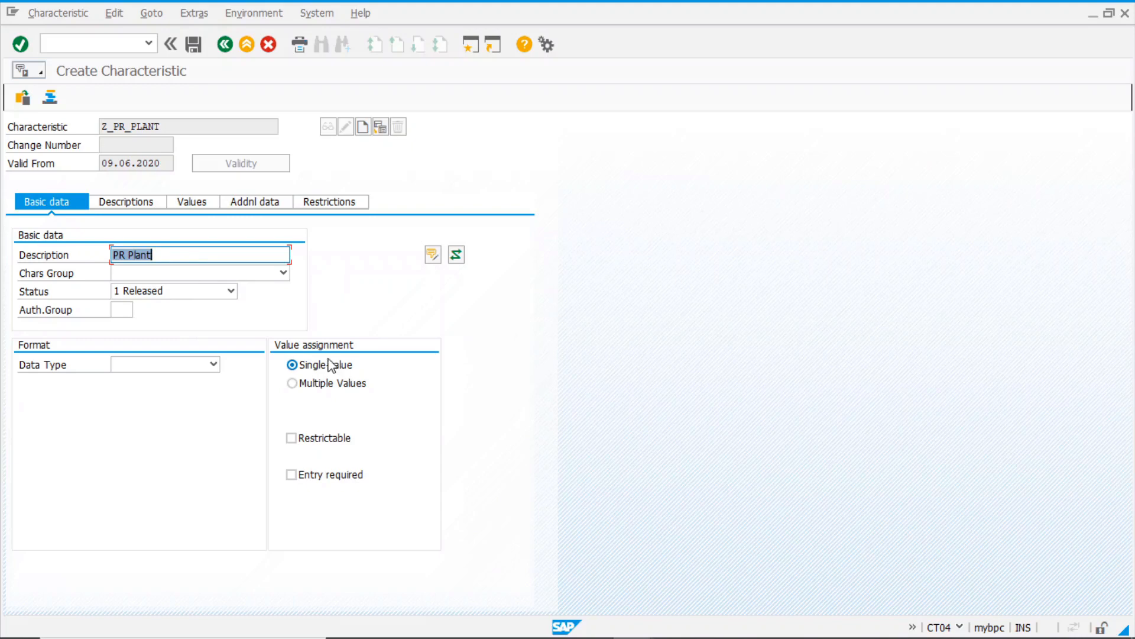
pyautogui.click(161, 364)
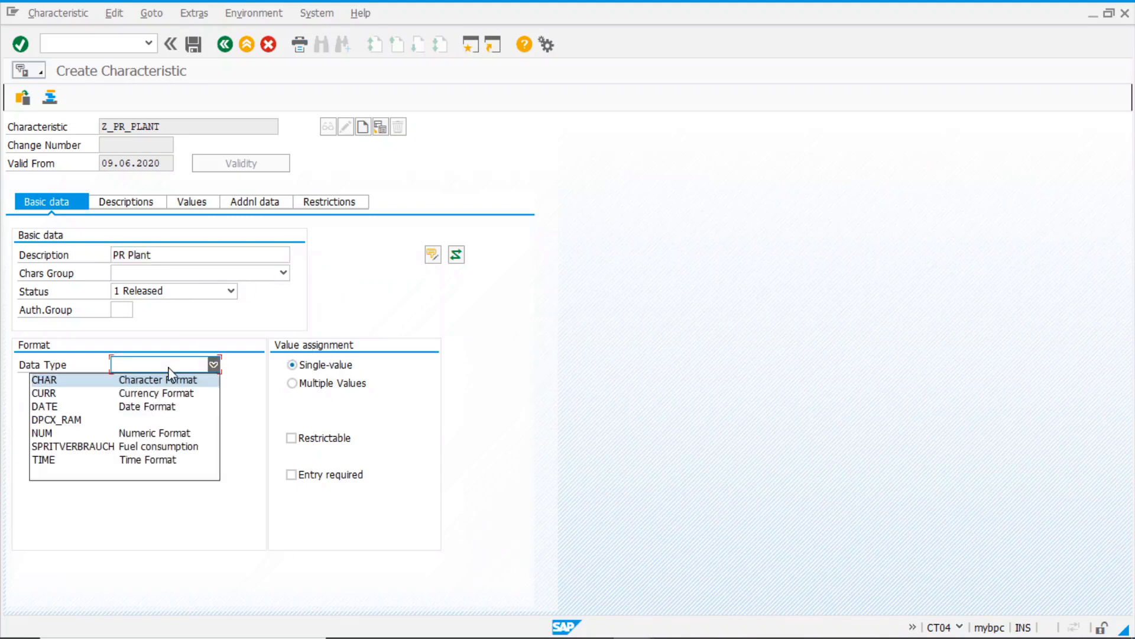
pyautogui.click(60, 384)
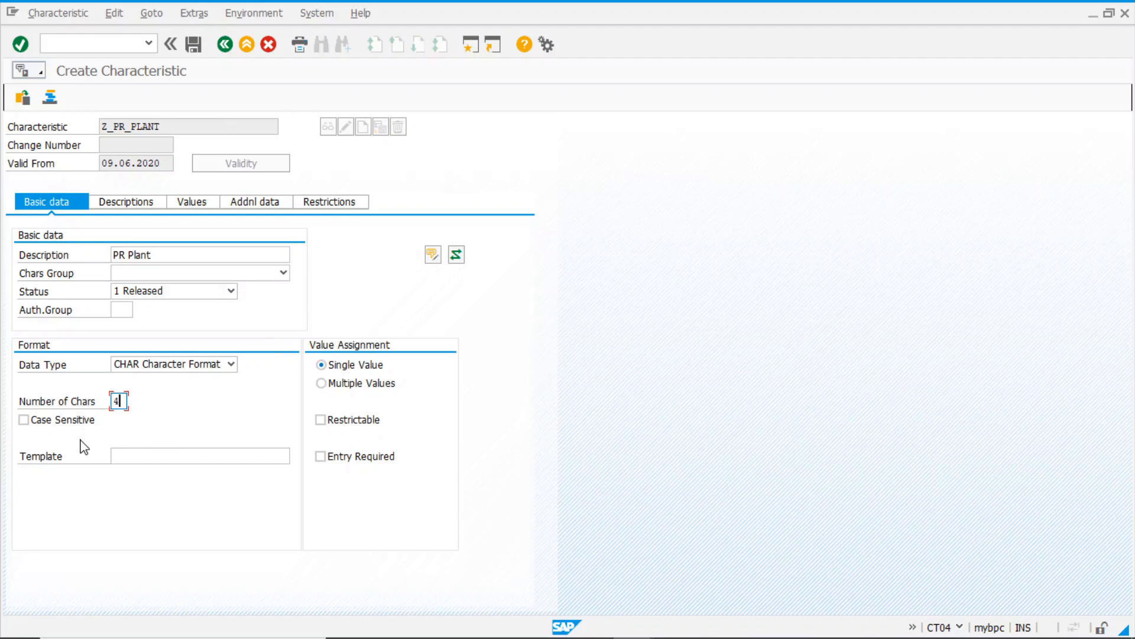
pyautogui.press('Return')
# - Reference the characteristic to table CEBAN, field WERKS, accept the dictionary format data and save the characteristic
pyautogui.click(262, 207)
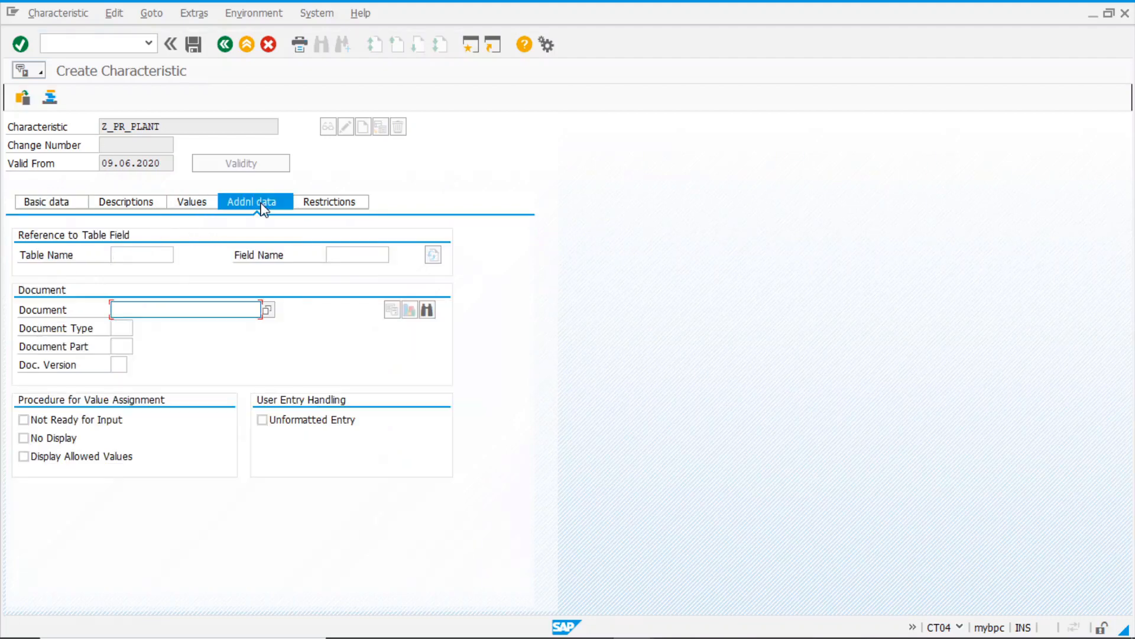
pyautogui.click(122, 256)
pyautogui.write('ceba')
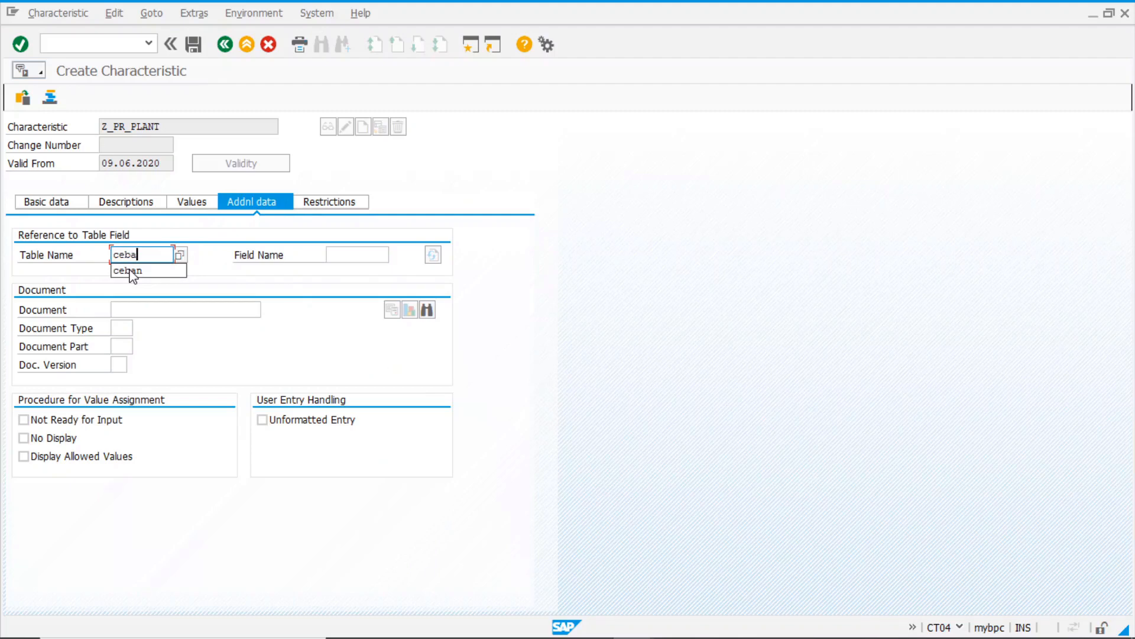
pyautogui.click(131, 271)
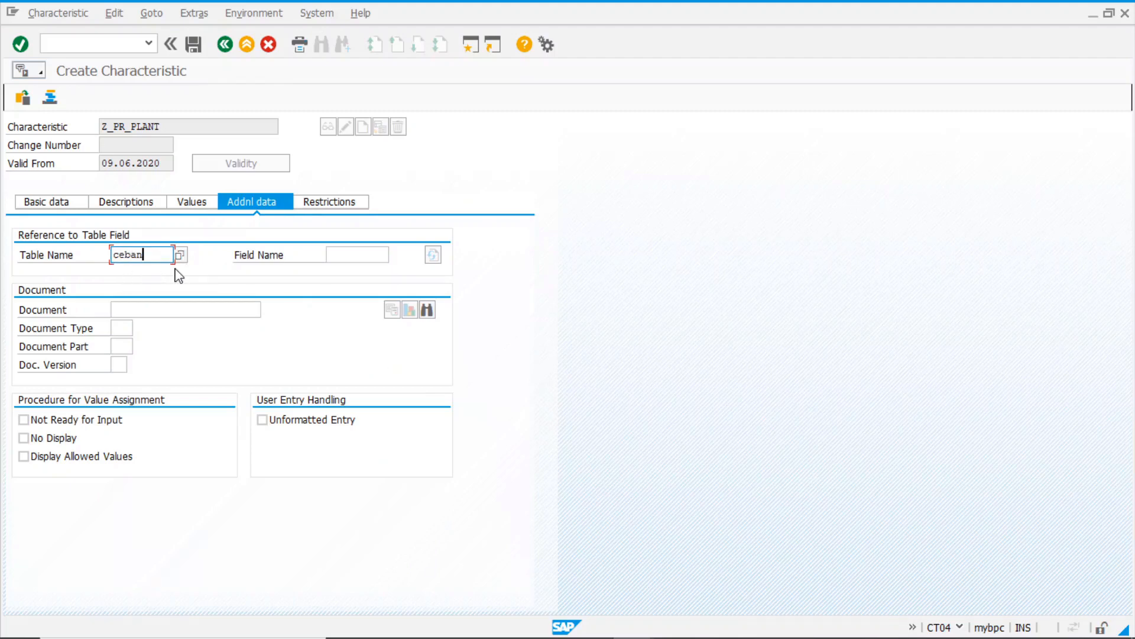
pyautogui.click(362, 254)
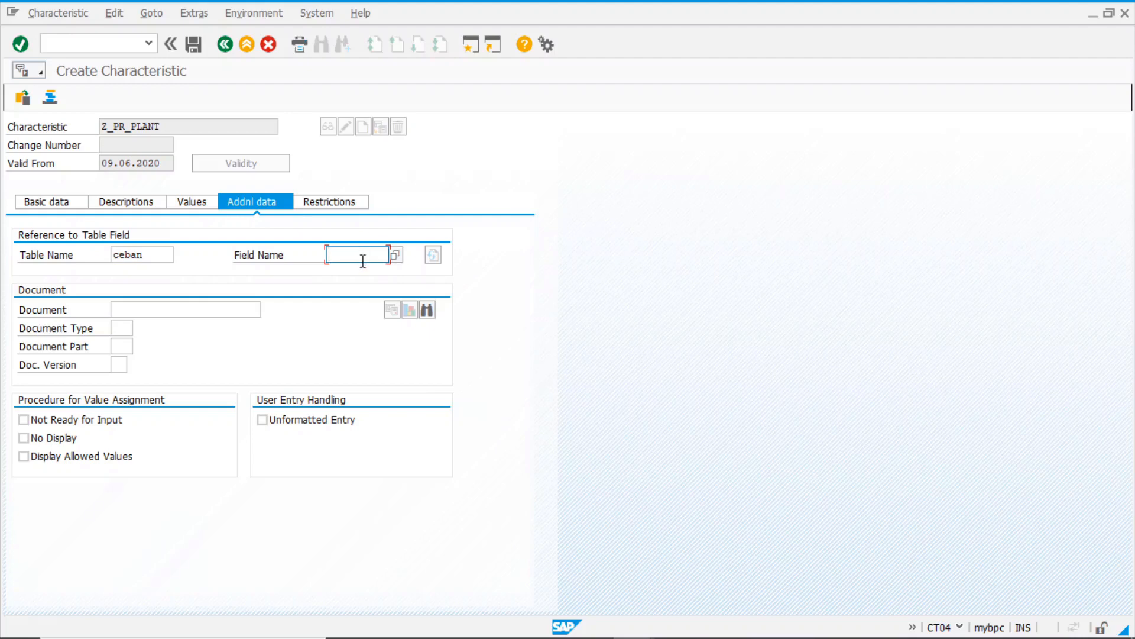
pyautogui.write('w')
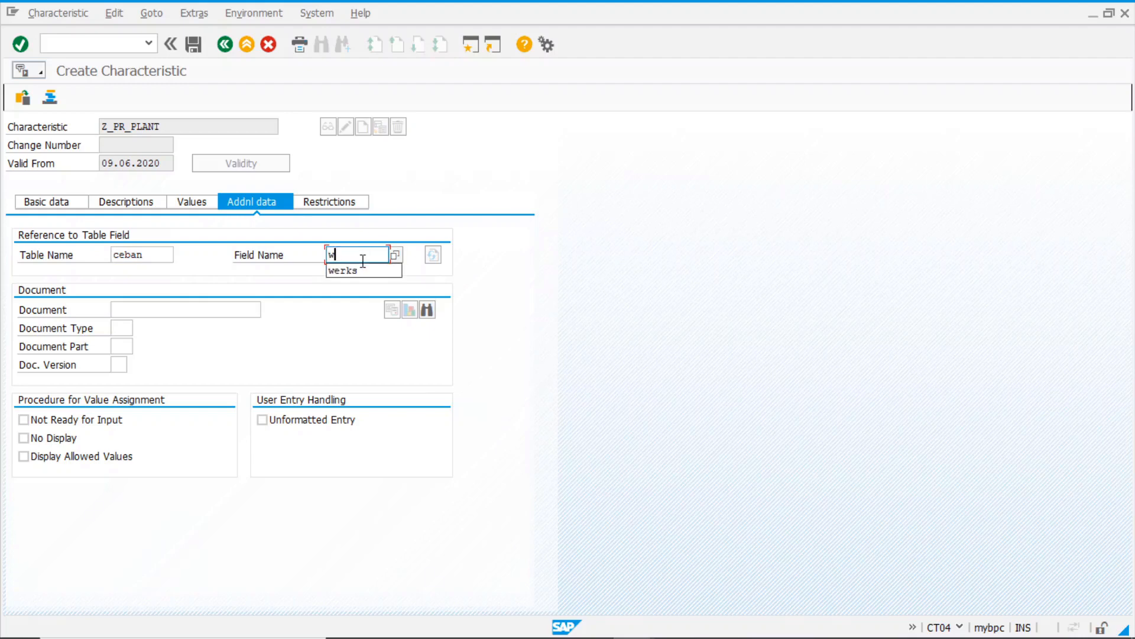
pyautogui.write('erks')
pyautogui.press('Return')
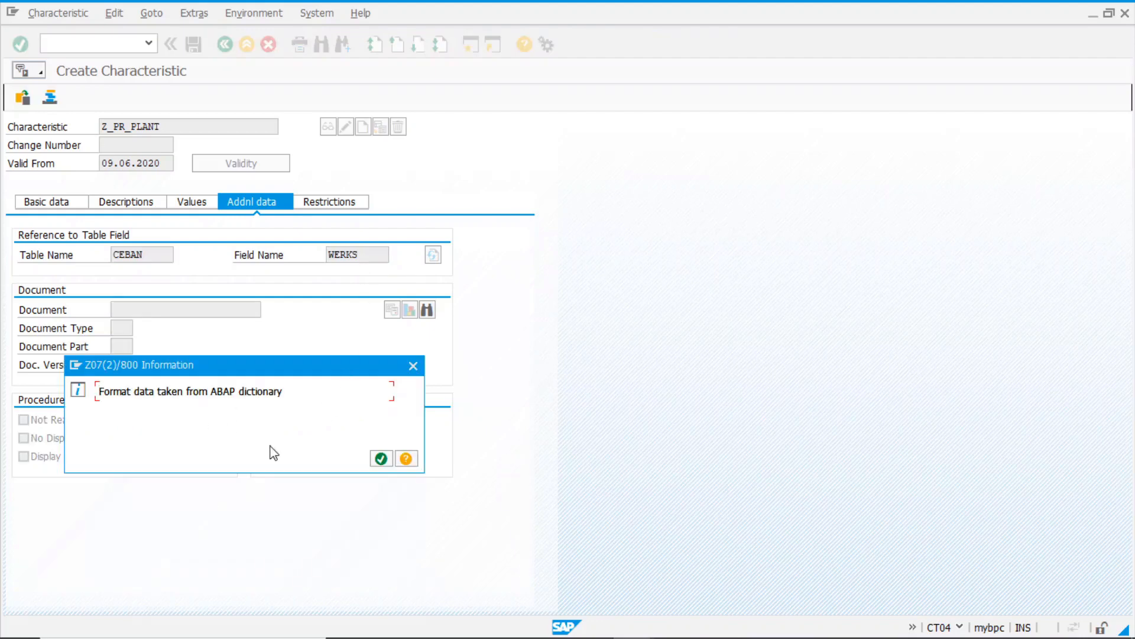
pyautogui.click(381, 459)
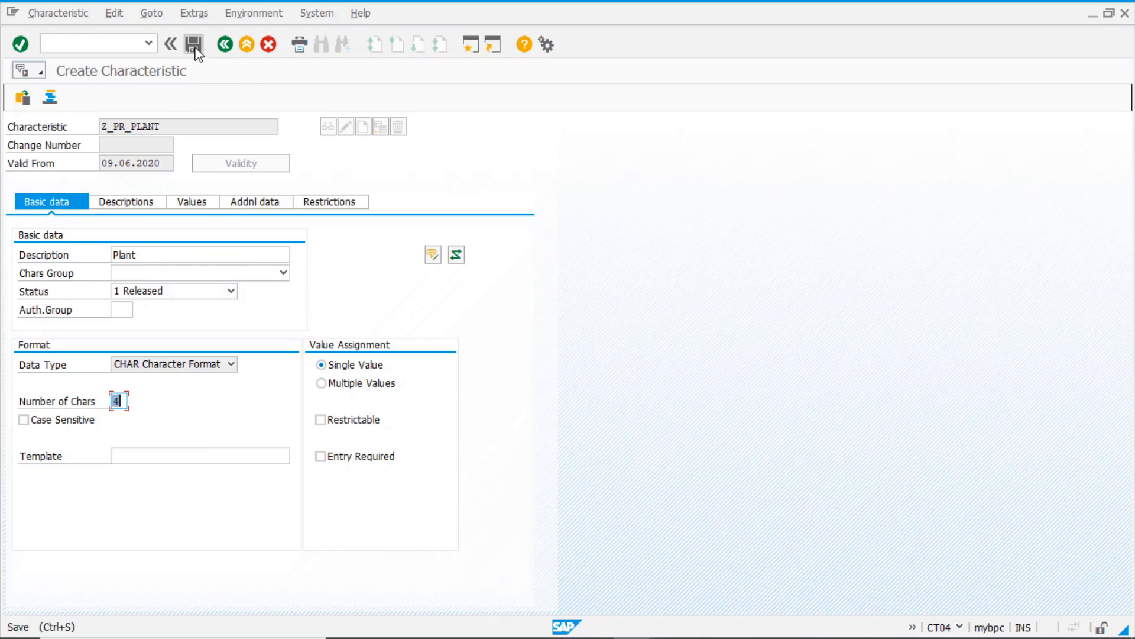
pyautogui.click(196, 51)
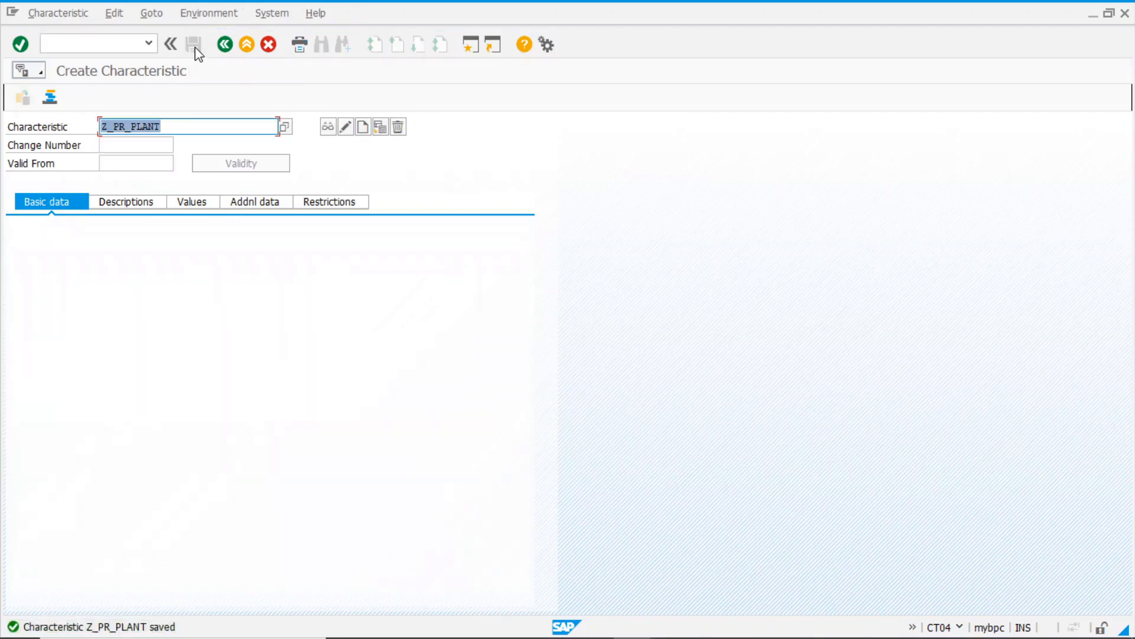
# - Start creating a new characteristic named Z_PR_PURGRP
pyautogui.press('BackSpace')
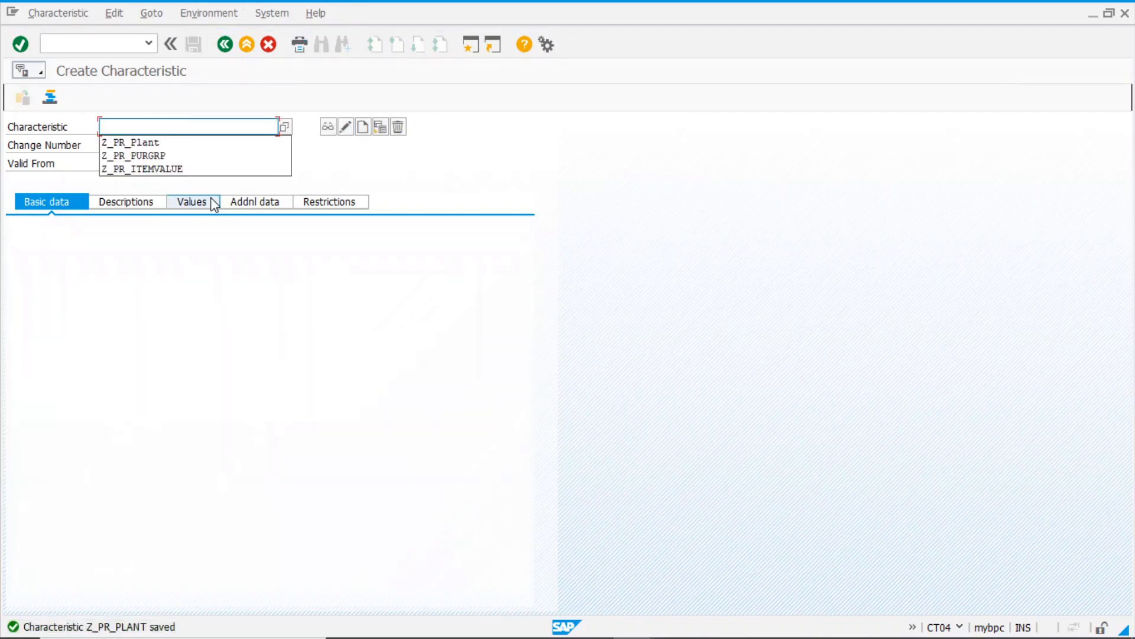
pyautogui.press('Down')
pyautogui.press('Down')
pyautogui.press('Return')
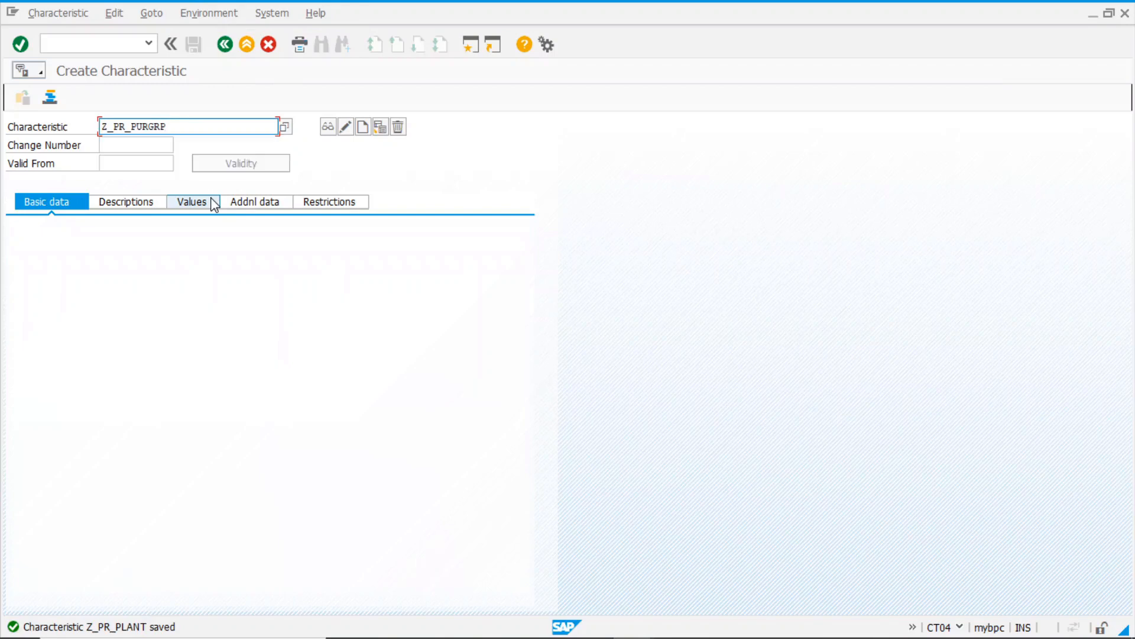
pyautogui.click(362, 128)
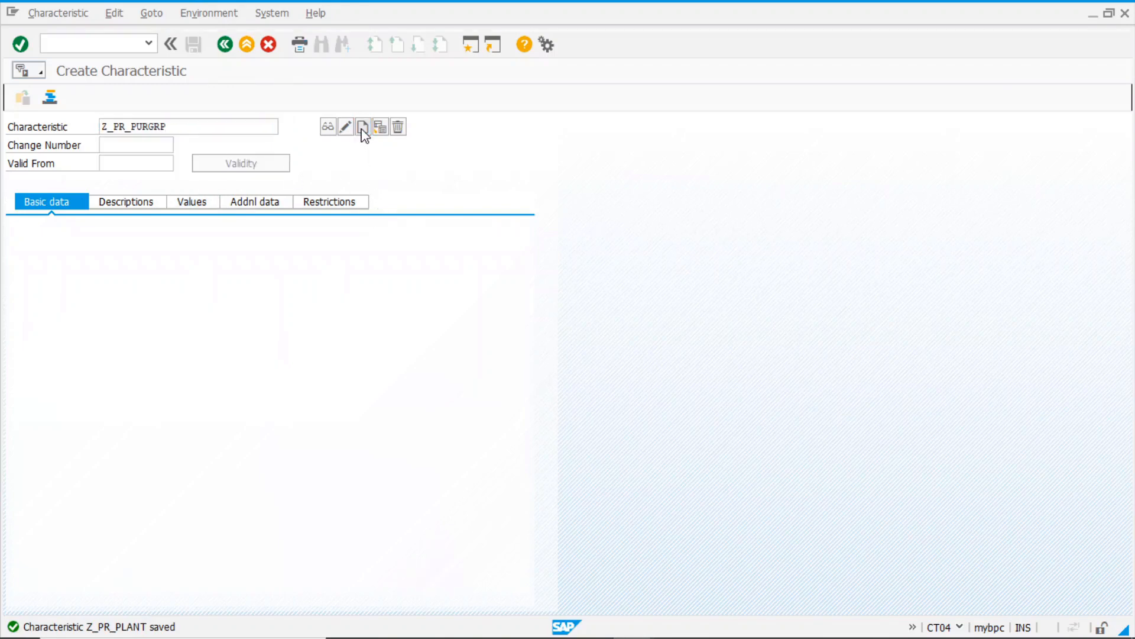
# - Fill in the basic data of Z_PR_PURGRP with description PR PRGRP, data type CHAR and 3 characters
pyautogui.click(143, 254)
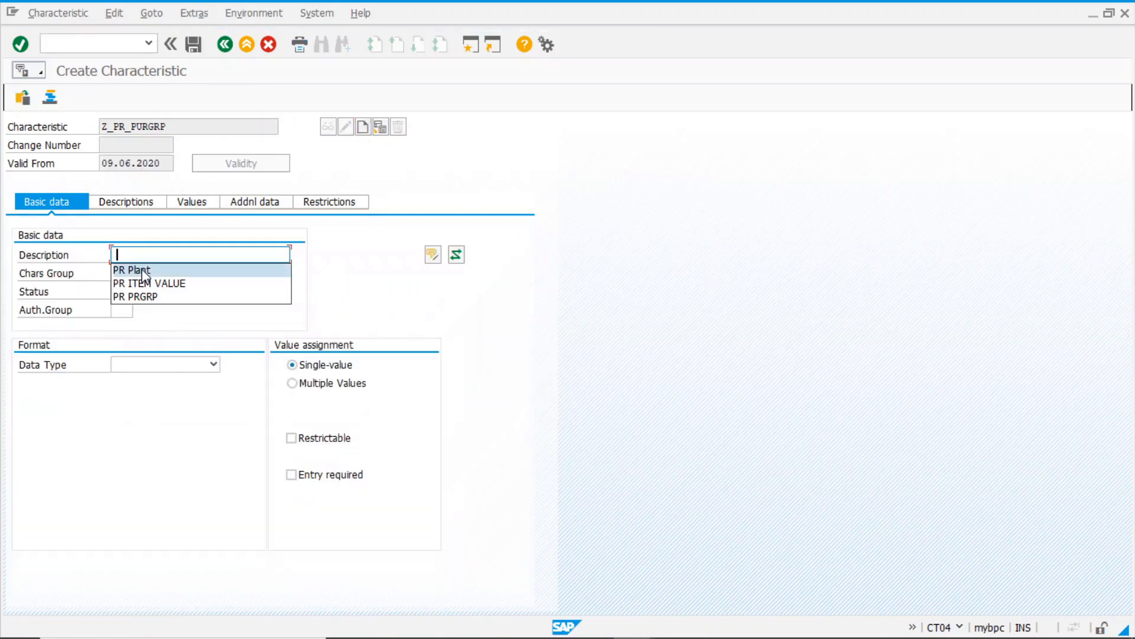
pyautogui.click(183, 297)
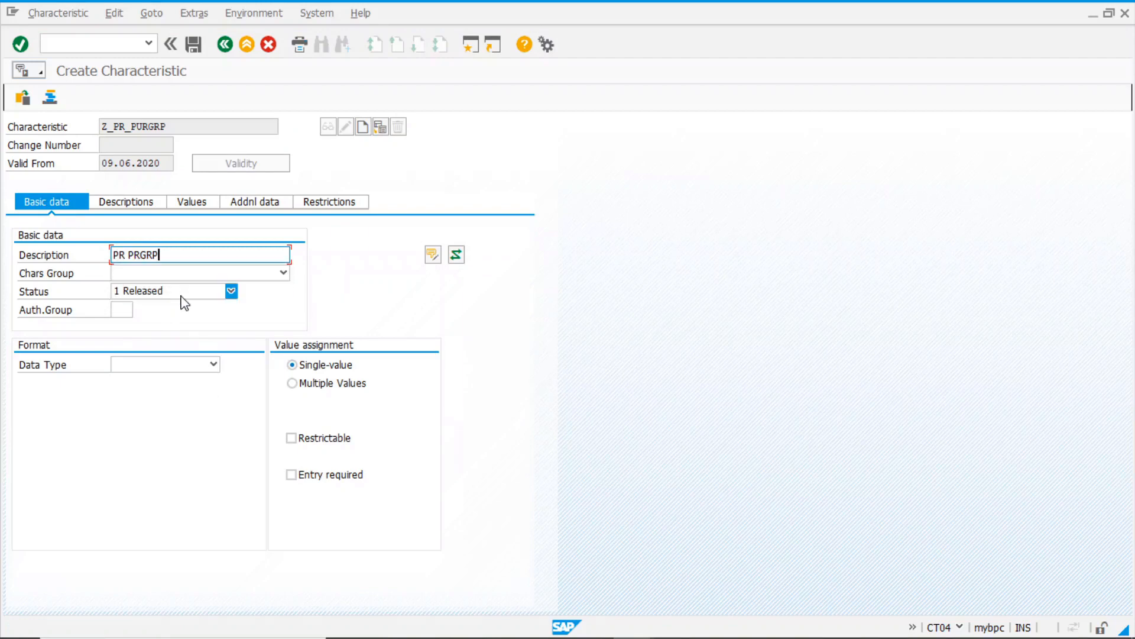
pyautogui.click(152, 365)
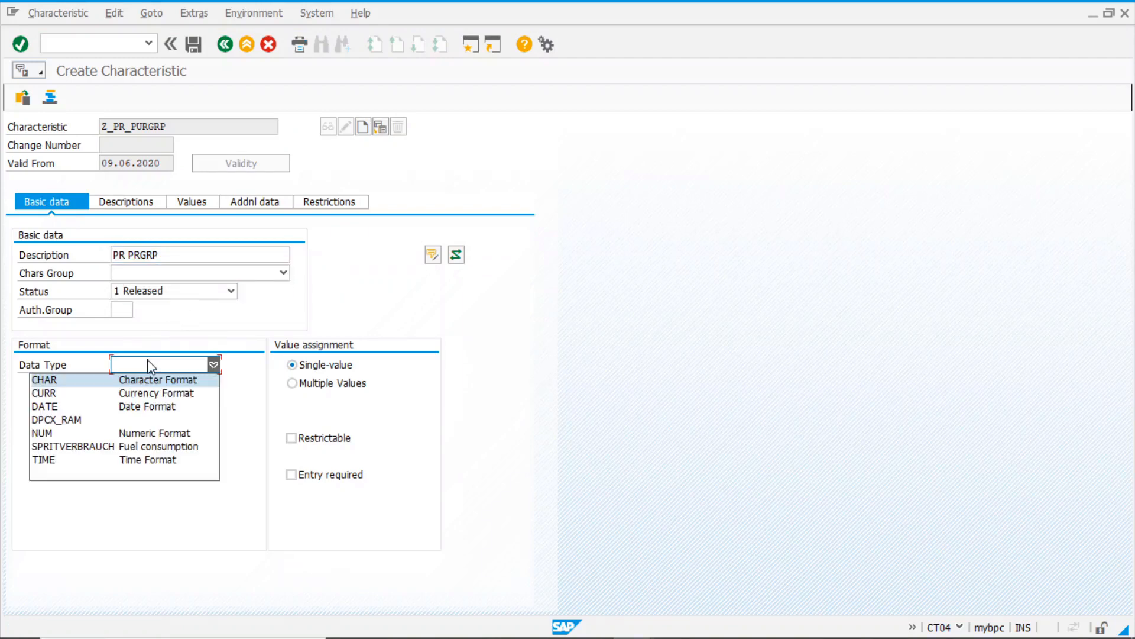
pyautogui.click(57, 382)
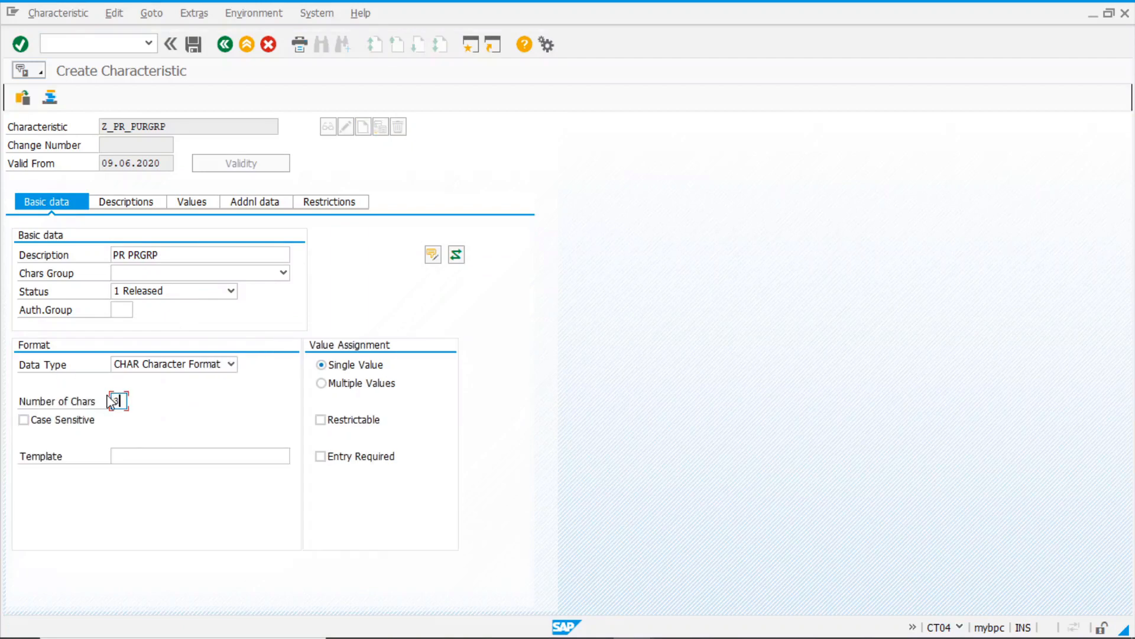
# - Reference characteristic Z_PR_PURGRP to table CEBAN, field EKGRP, accept the dictionary format data and save the characteristic
pyautogui.press('Return')
pyautogui.click(272, 204)
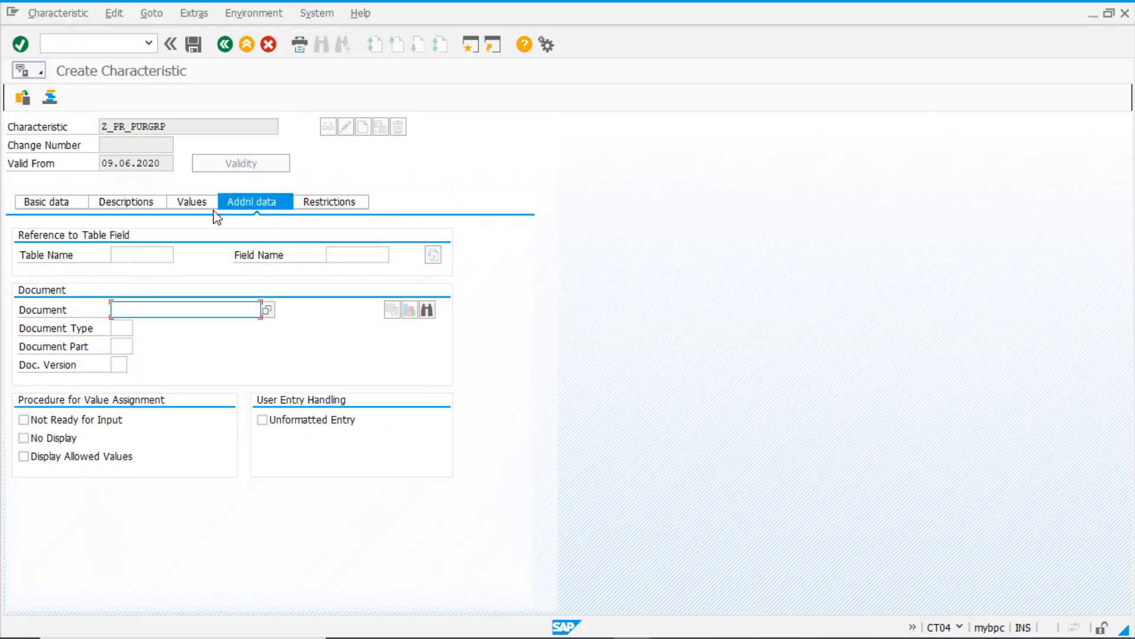
pyautogui.click(137, 255)
pyautogui.click(134, 270)
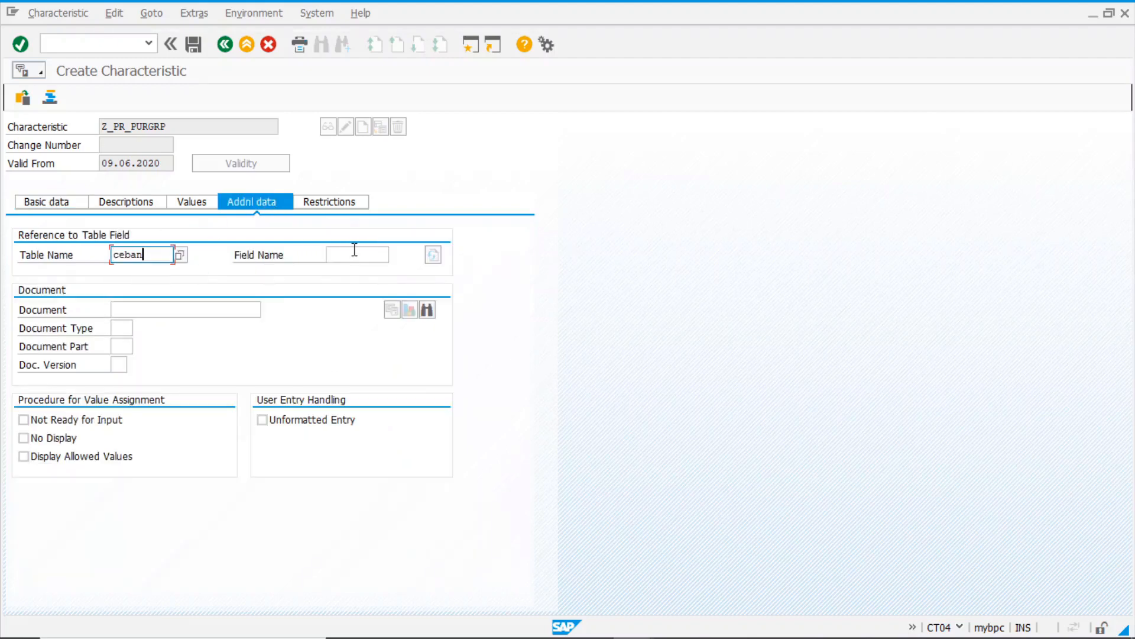
pyautogui.click(350, 255)
pyautogui.write('e')
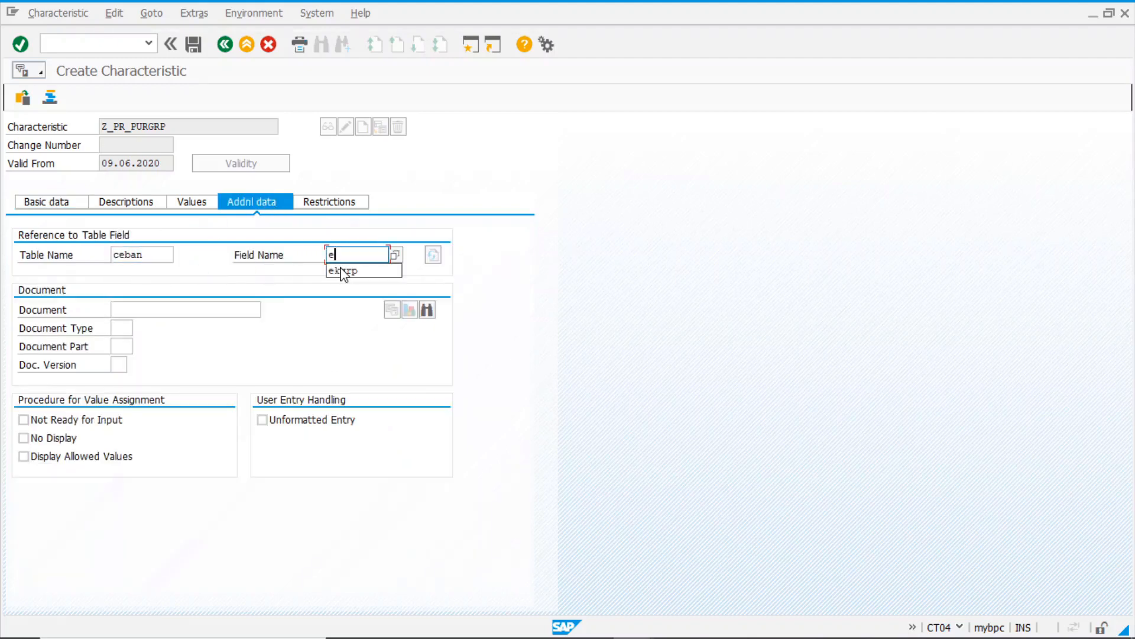
pyautogui.click(372, 271)
pyautogui.press('Return')
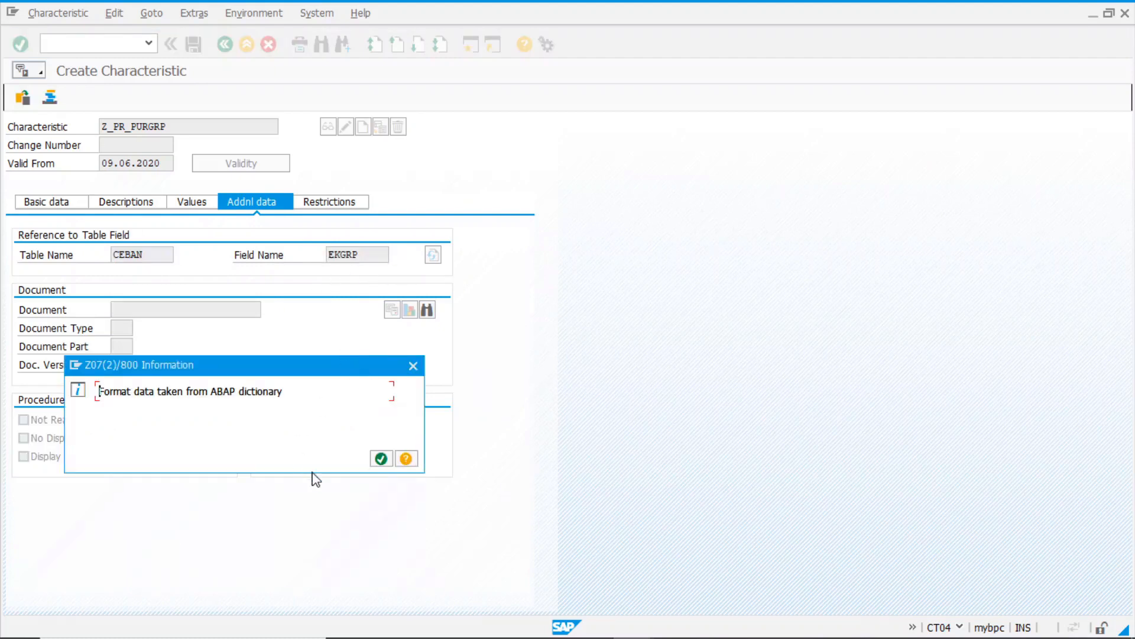
pyautogui.click(380, 460)
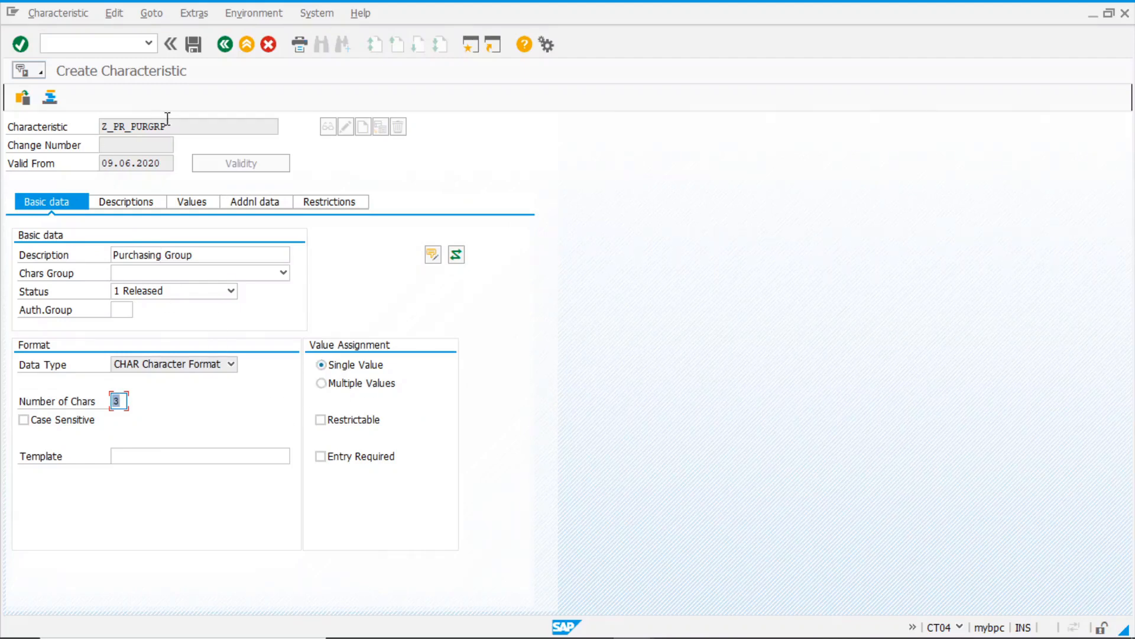
pyautogui.click(195, 47)
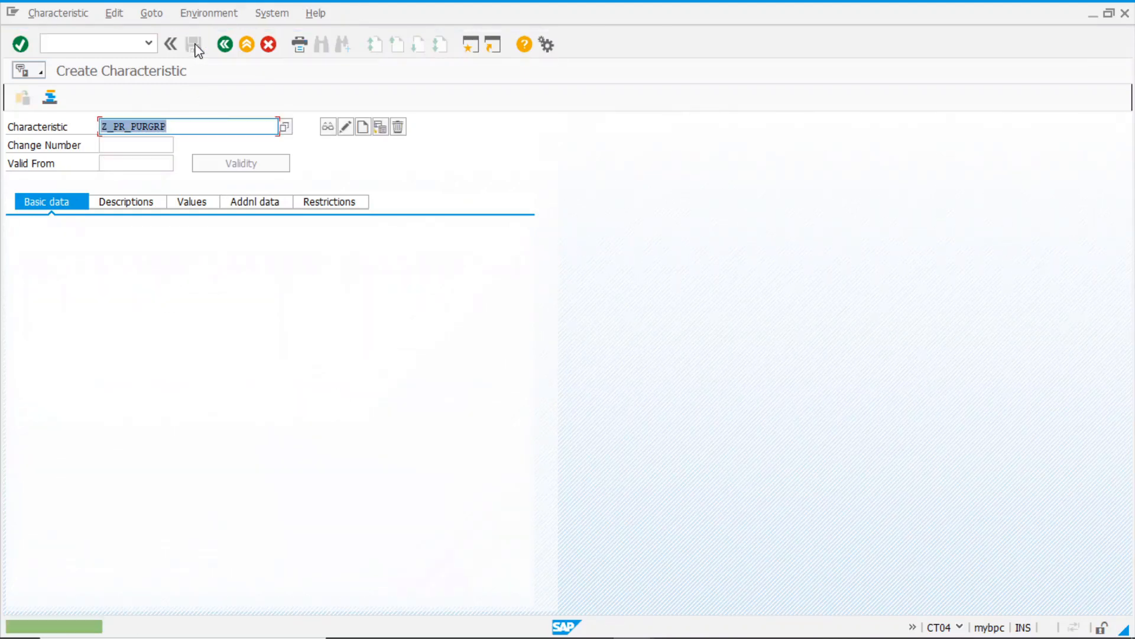
# - Start creating a new characteristic named Z_PR_ITEMVALUE
pyautogui.press('BackSpace')
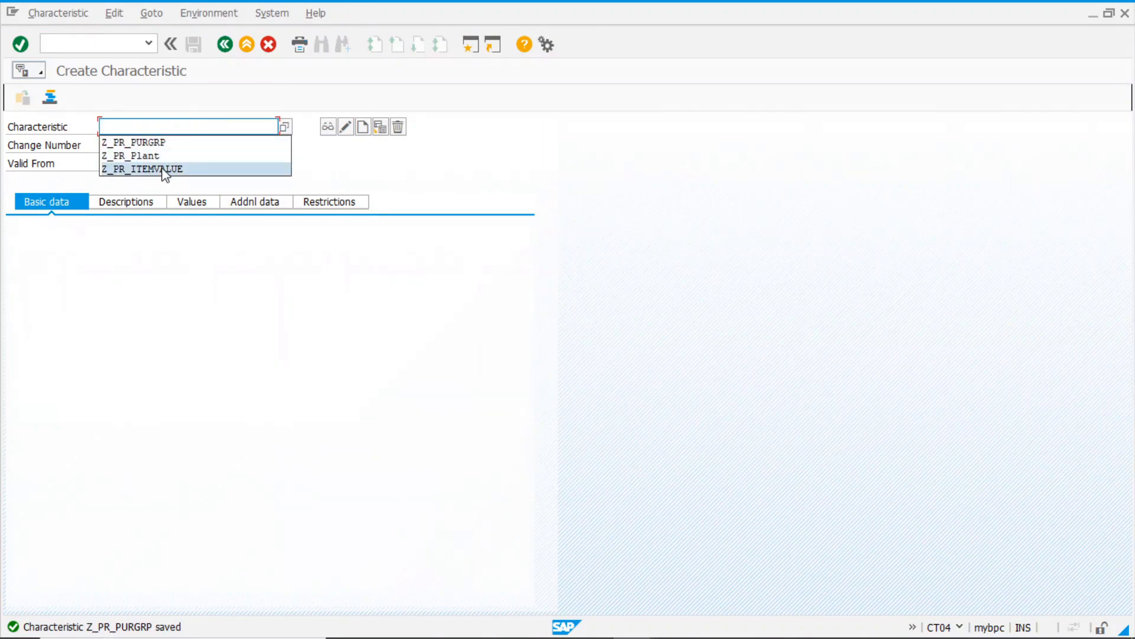
pyautogui.click(192, 169)
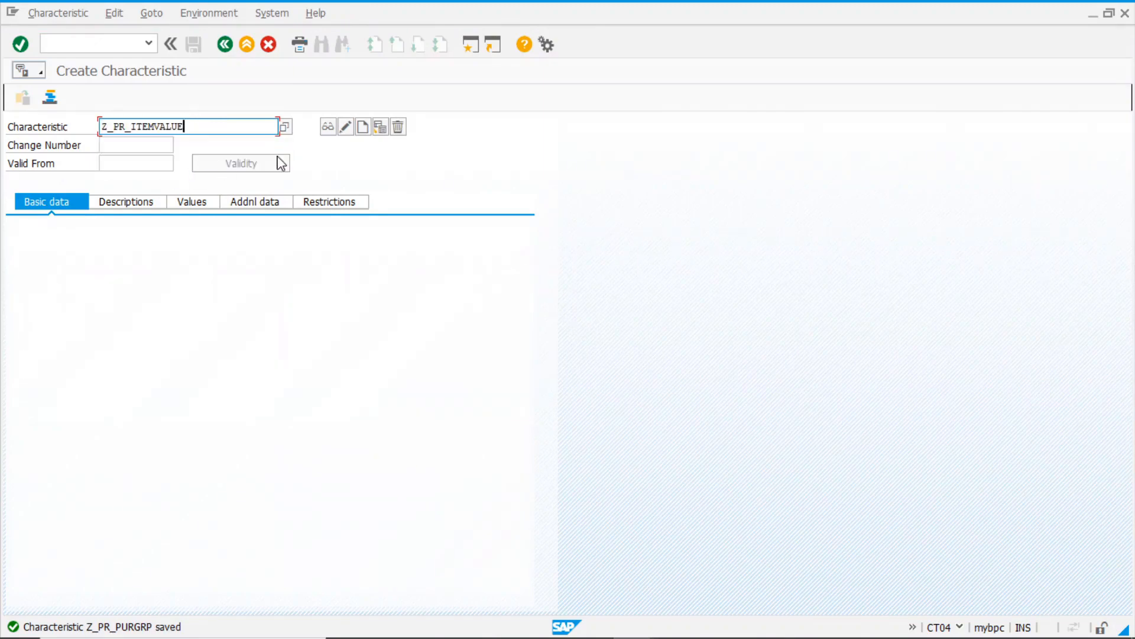
pyautogui.click(362, 127)
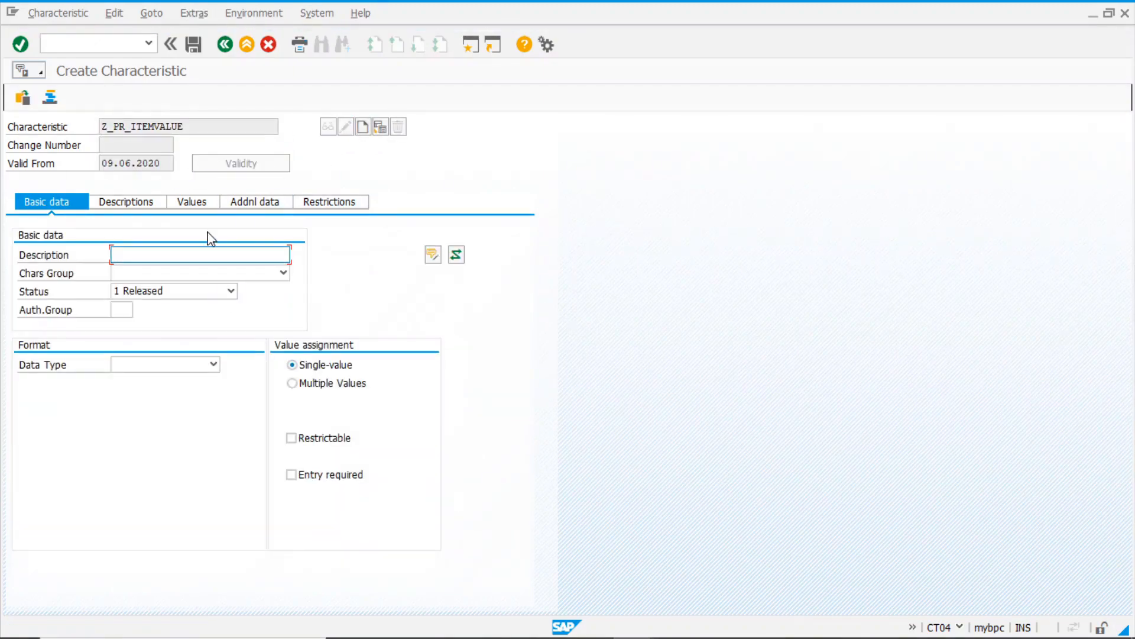
# - Fill in the basic data with description PR ITEM VALUE, data type CURR, 13 characters and currency EUR, and allow interval values
pyautogui.press('BackSpace')
pyautogui.press('Down')
pyautogui.press('Down')
pyautogui.press('Down')
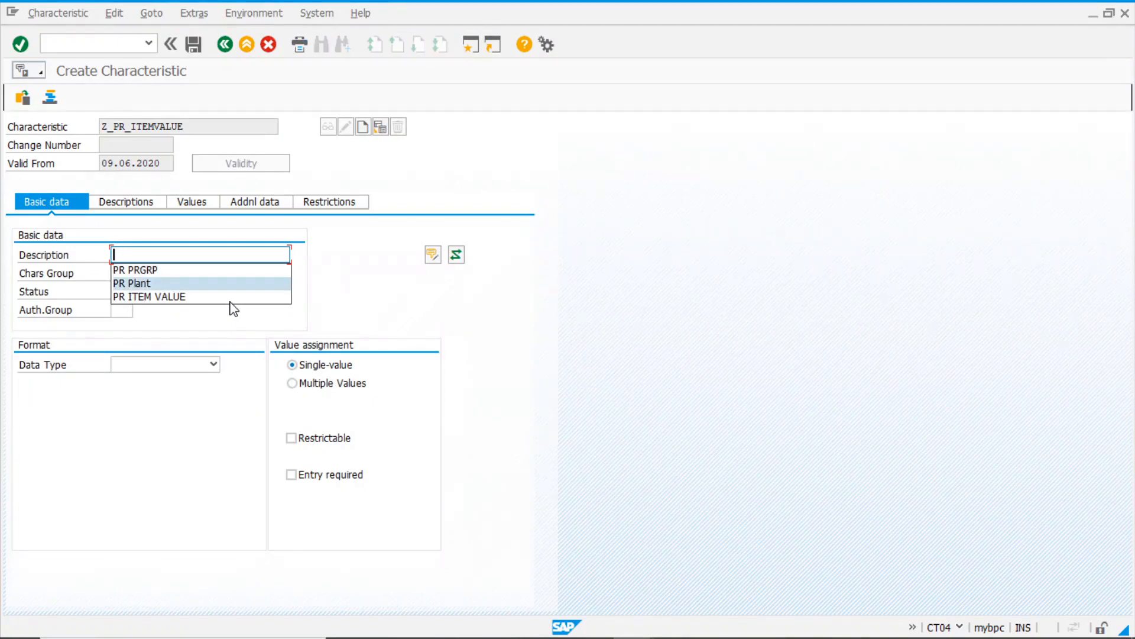
pyautogui.press('Return')
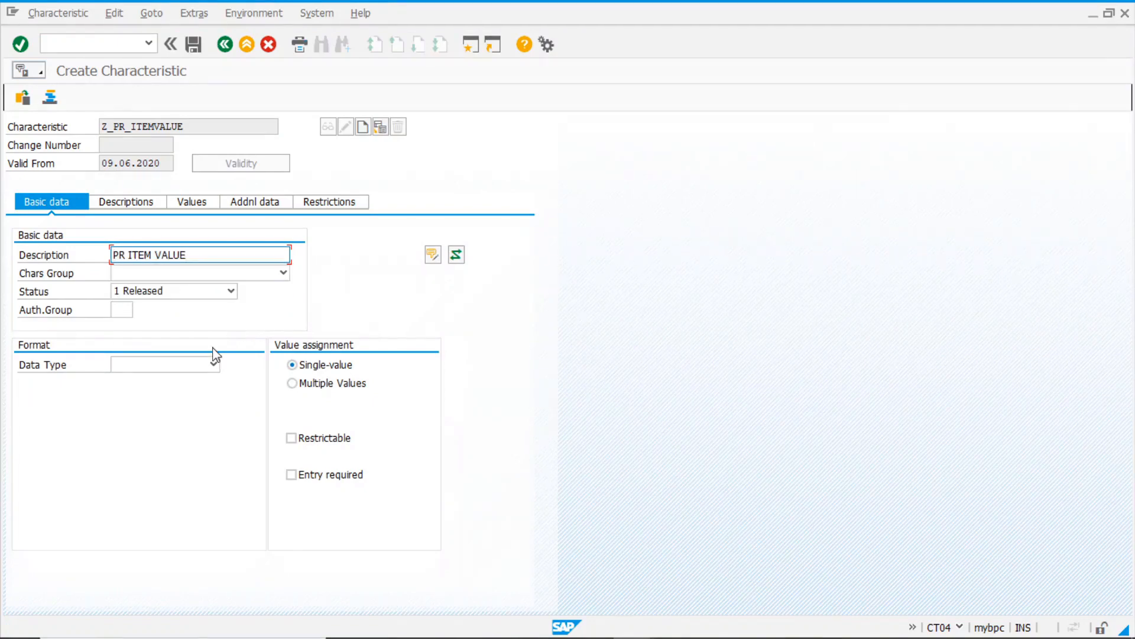
pyautogui.click(140, 368)
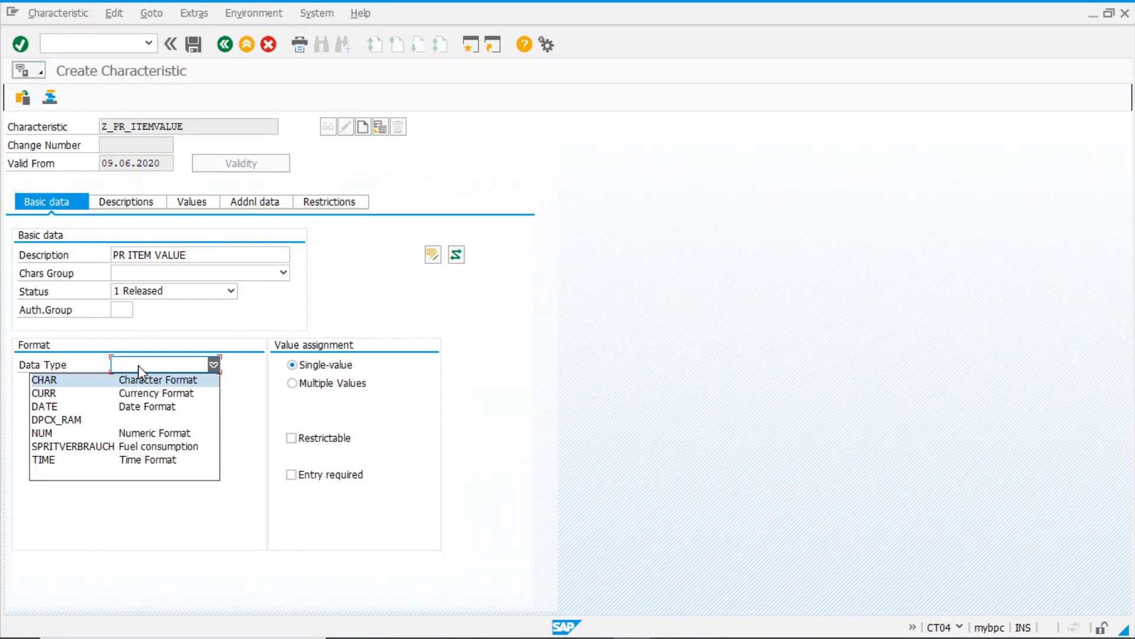
pyautogui.click(182, 395)
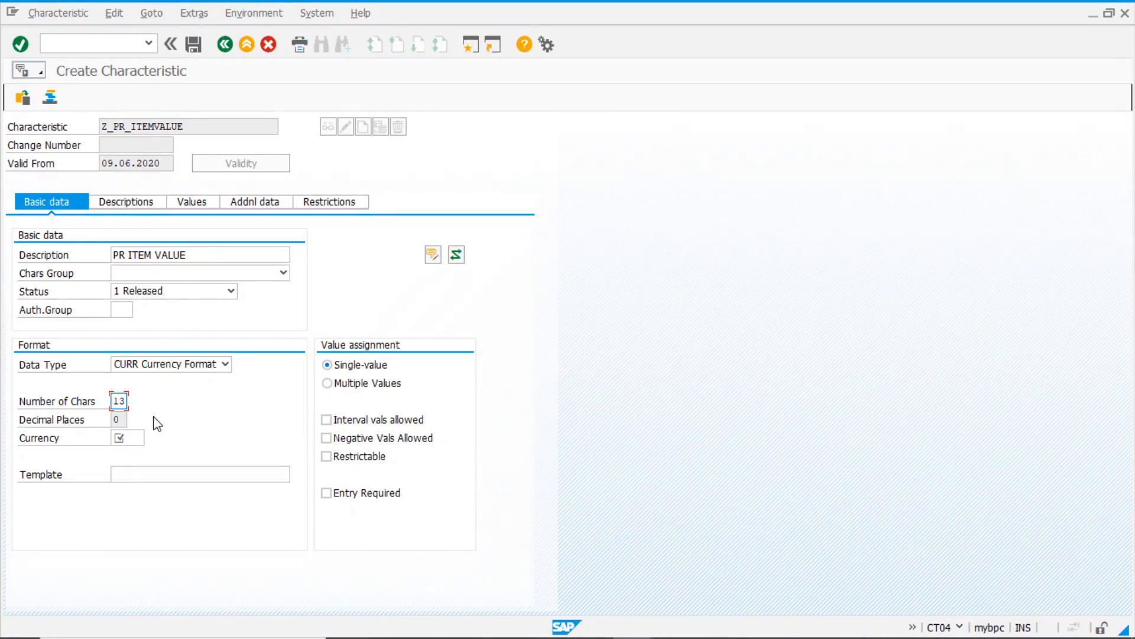
pyautogui.click(129, 439)
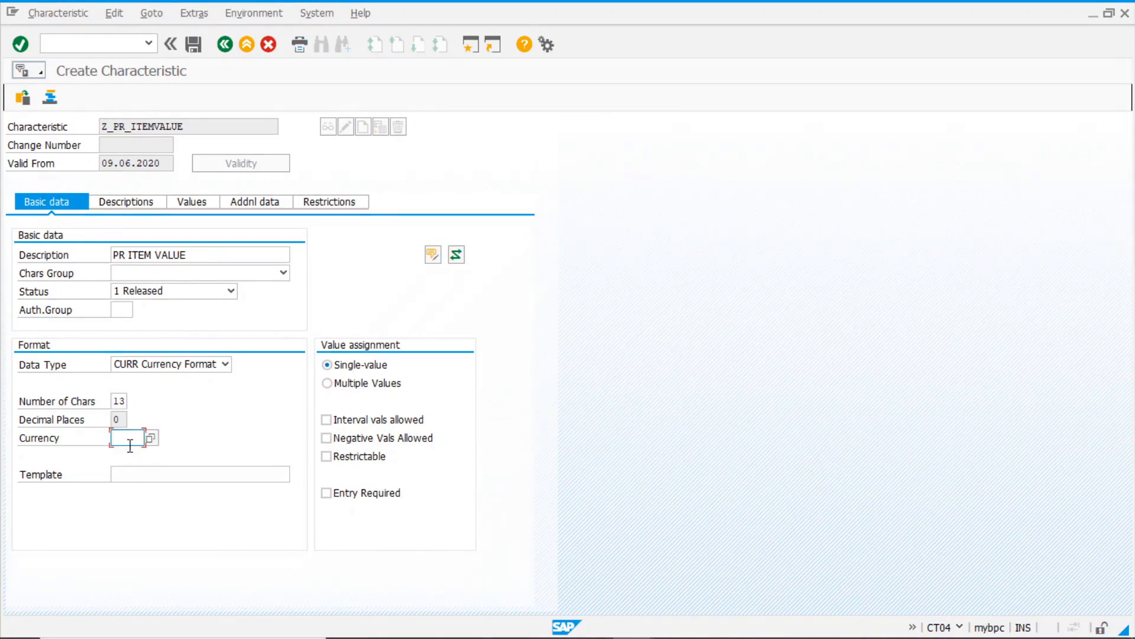
pyautogui.write('eur')
pyautogui.click(327, 420)
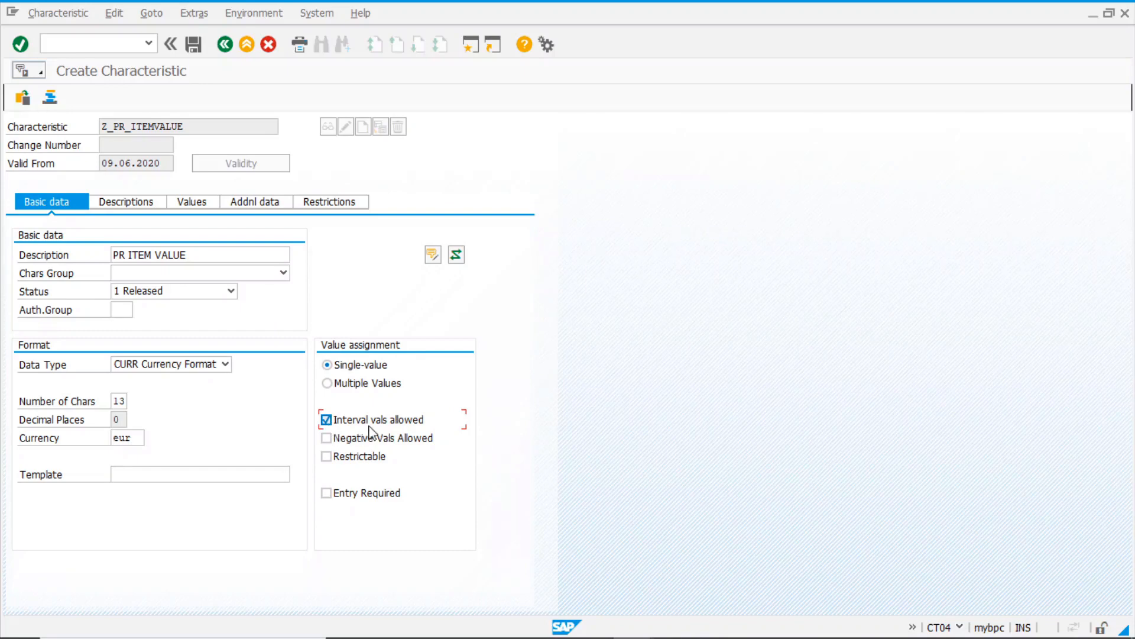
# - Reference characteristic Z_PR_ITEMVALUE to table CEBAN, field GSWRT, accept the dictionary format data and save the characteristic
pyautogui.click(267, 202)
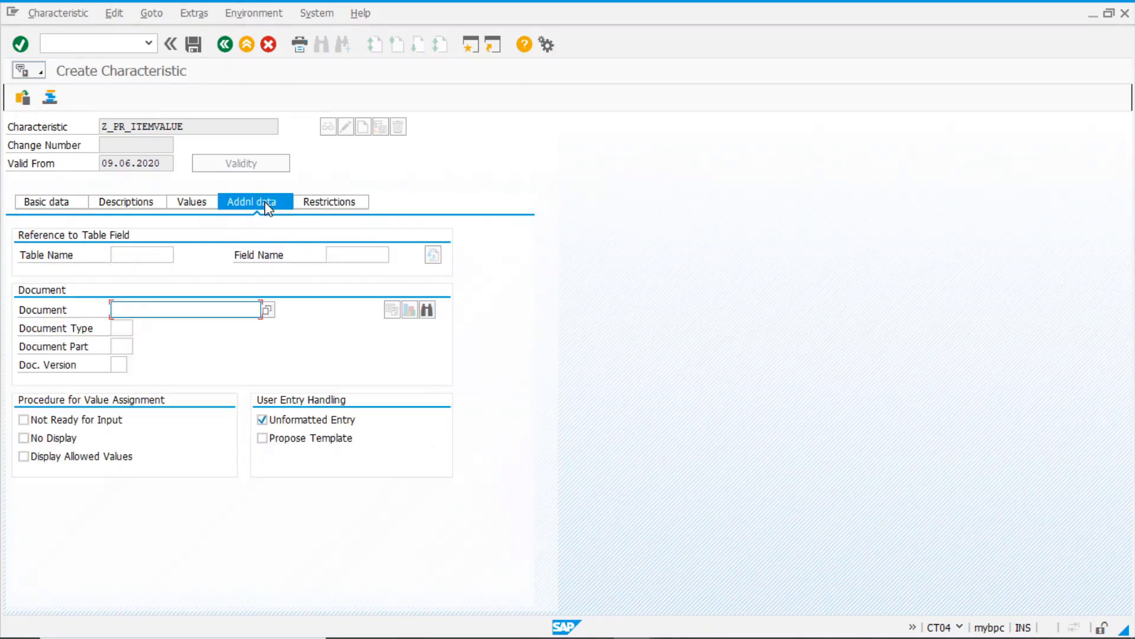
pyautogui.click(148, 253)
pyautogui.write('ceban')
pyautogui.click(365, 258)
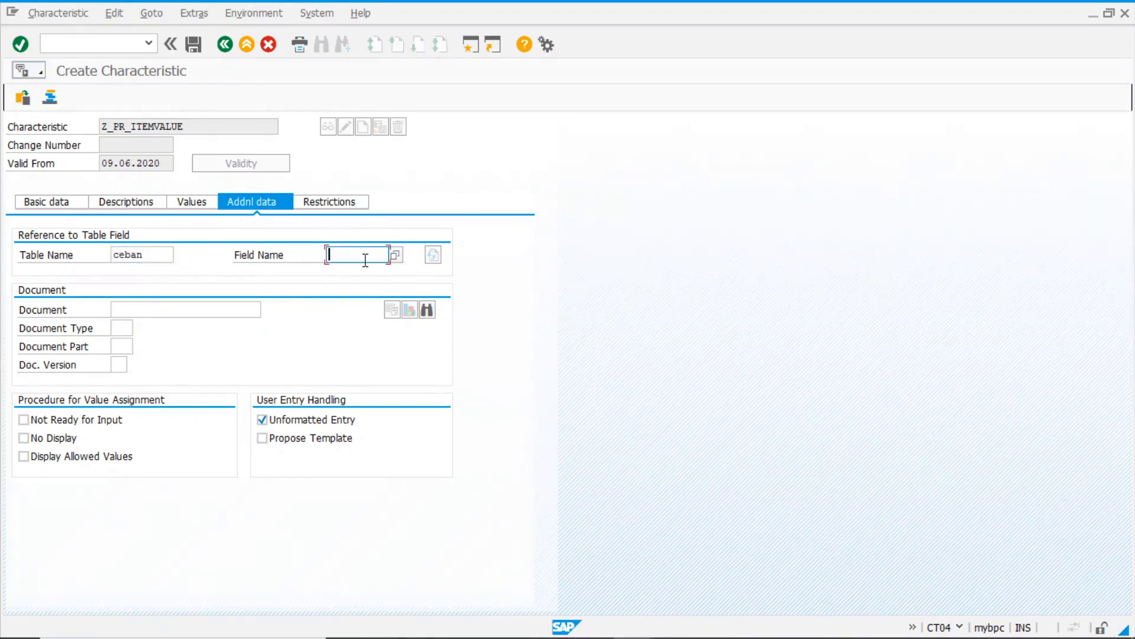
pyautogui.write('g')
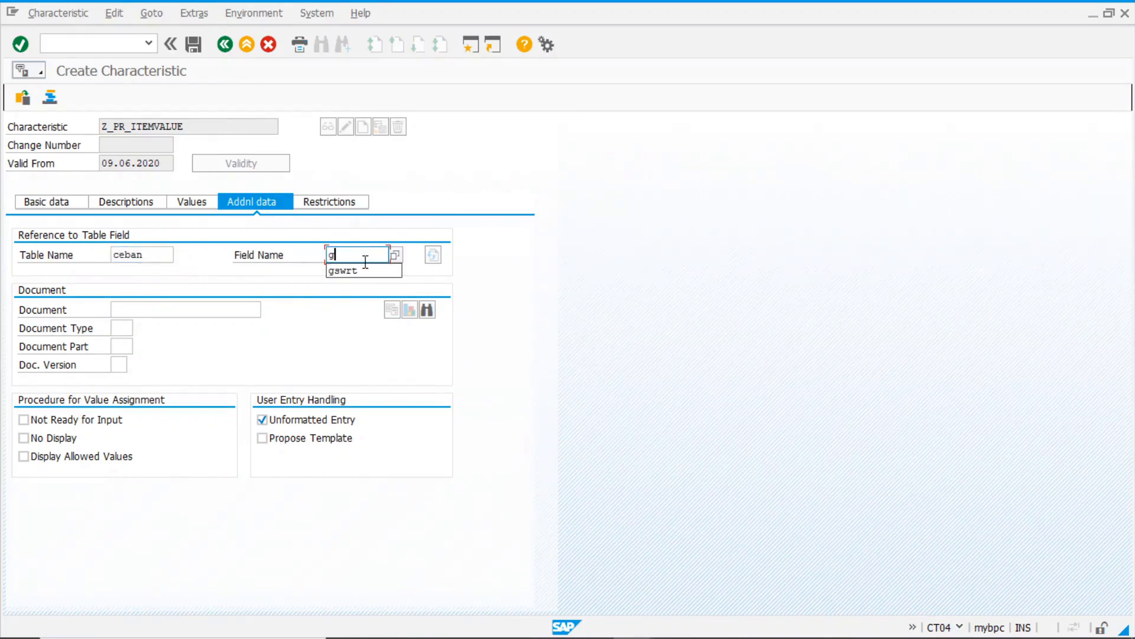
pyautogui.click(365, 264)
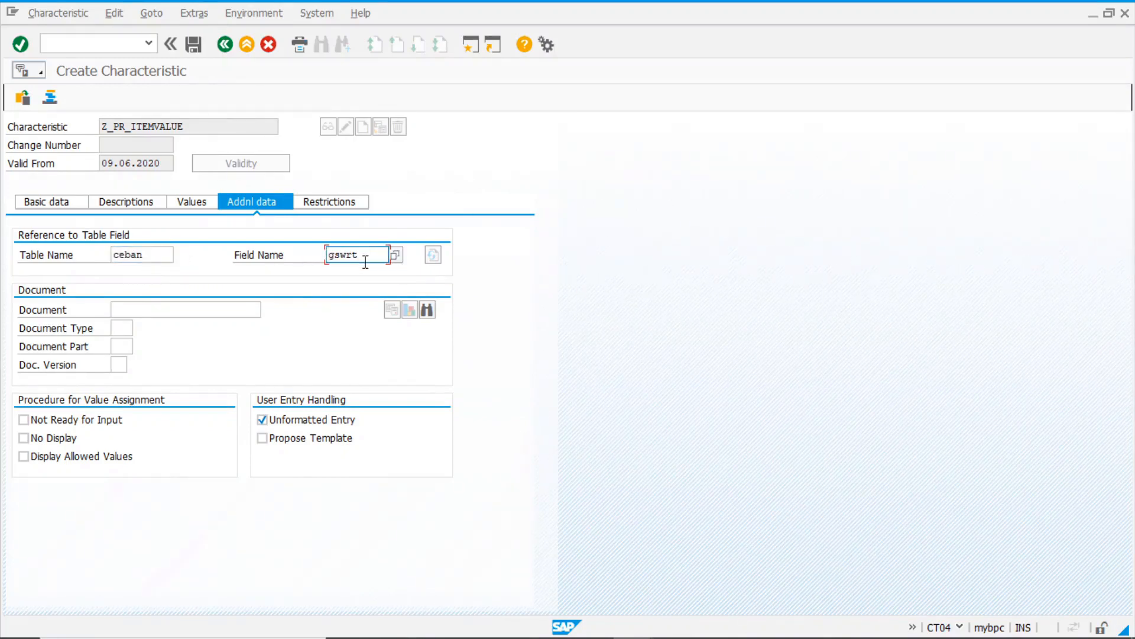
pyautogui.press('Return')
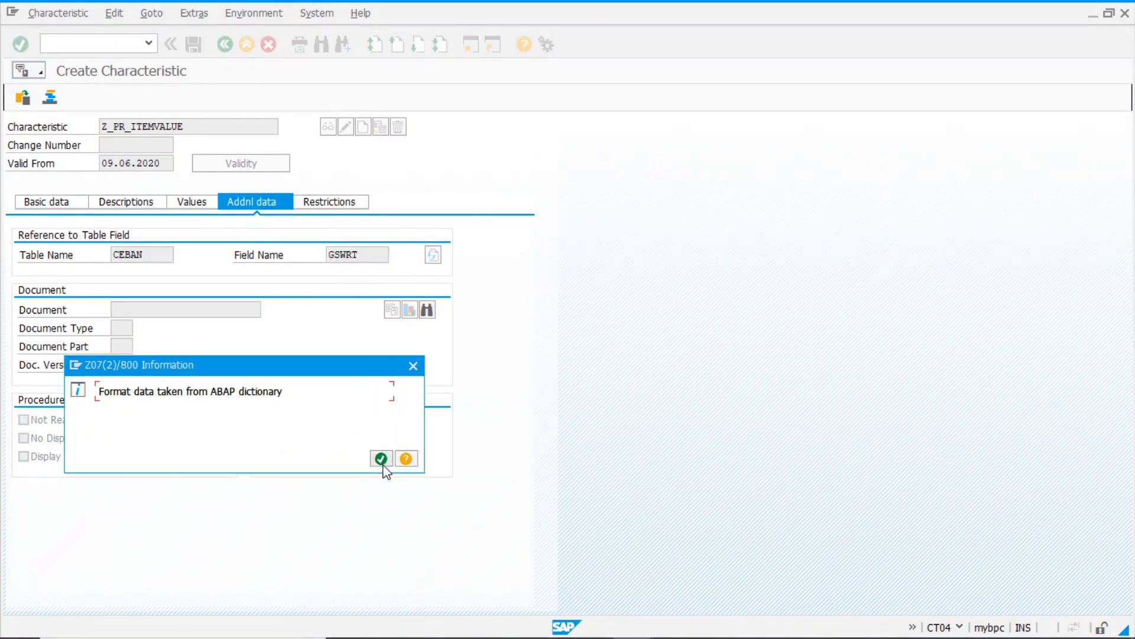
pyautogui.click(382, 459)
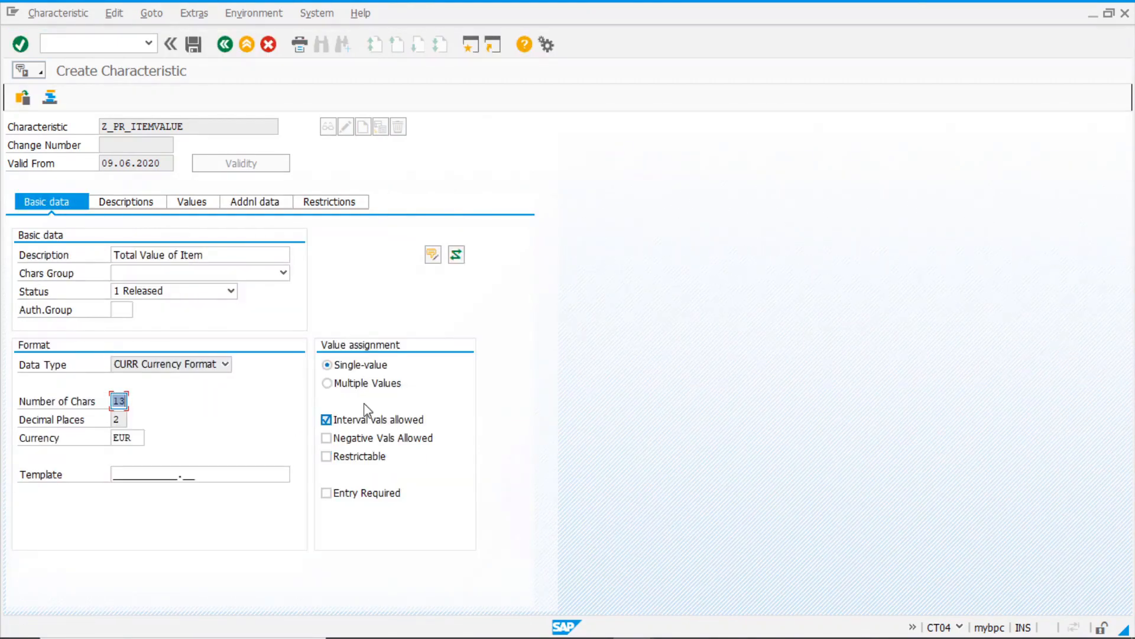
pyautogui.click(194, 47)
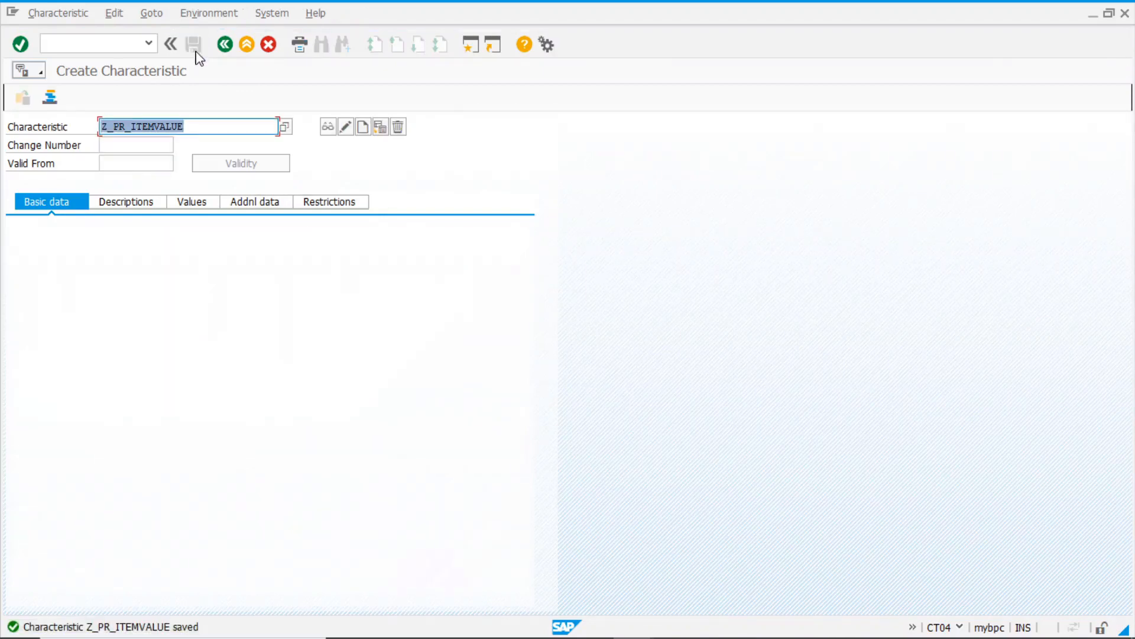
# - Switch to class maintenance (CL02) and start creating class Z_ITEM_PR of class type 032, giving it a description
pyautogui.click(226, 44)
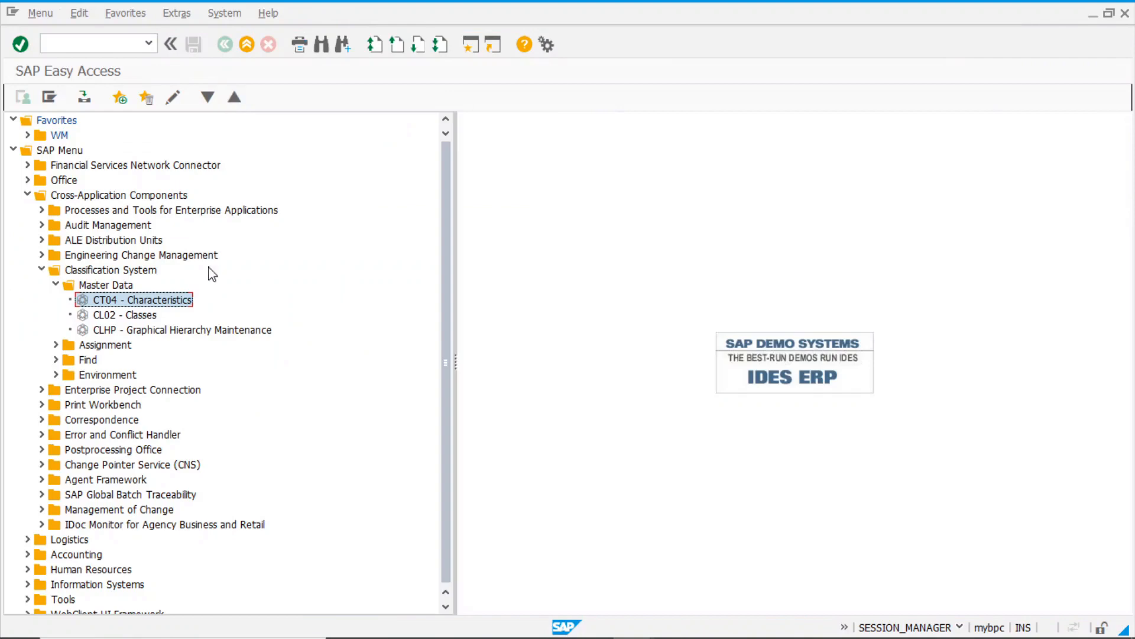
pyautogui.doubleClick(124, 317)
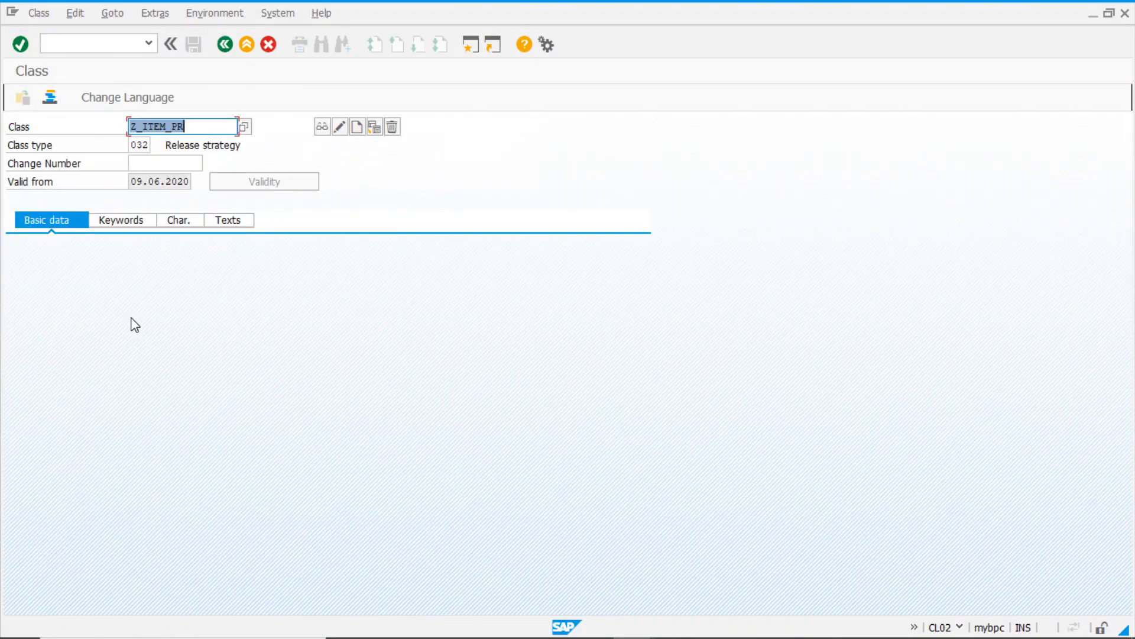
pyautogui.click(203, 129)
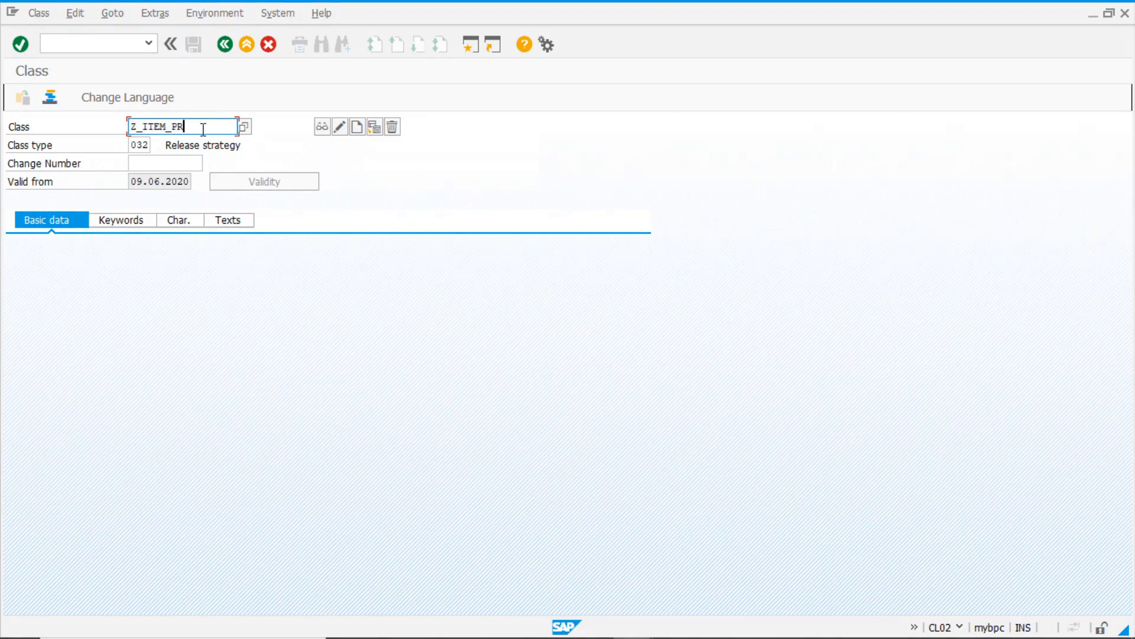
pyautogui.click(356, 127)
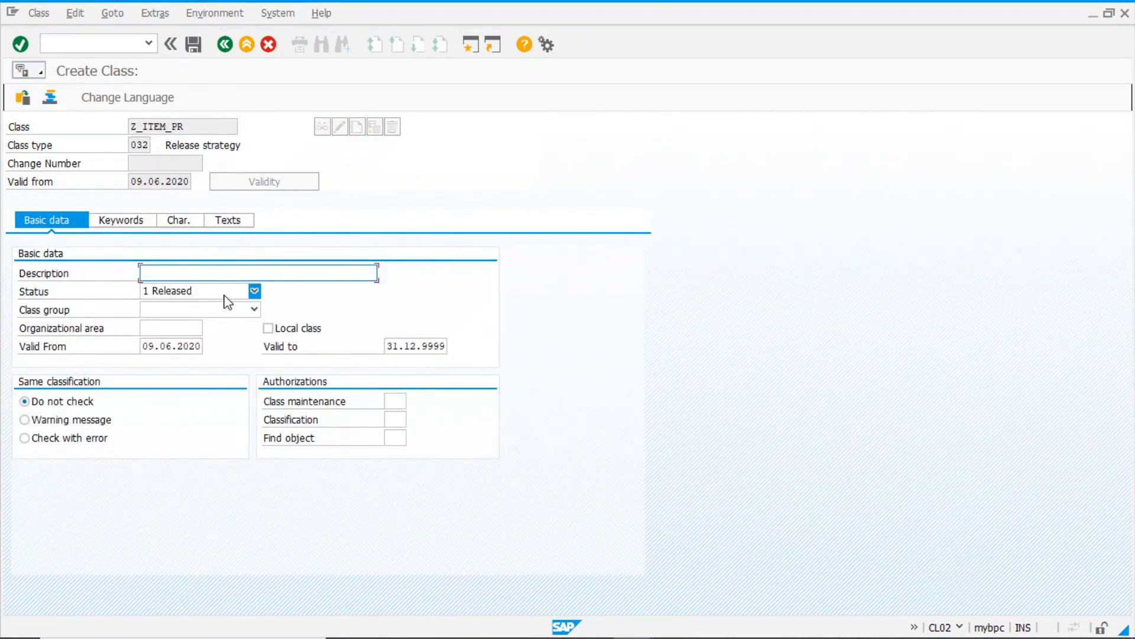
pyautogui.press('space')
pyautogui.click(174, 288)
# - Assign the characteristics Z_PR_ITEMVALUE, Z_PR_PURGRP and Z_PR_PLANT to class Z_ITEM_PR and save the class
pyautogui.click(187, 223)
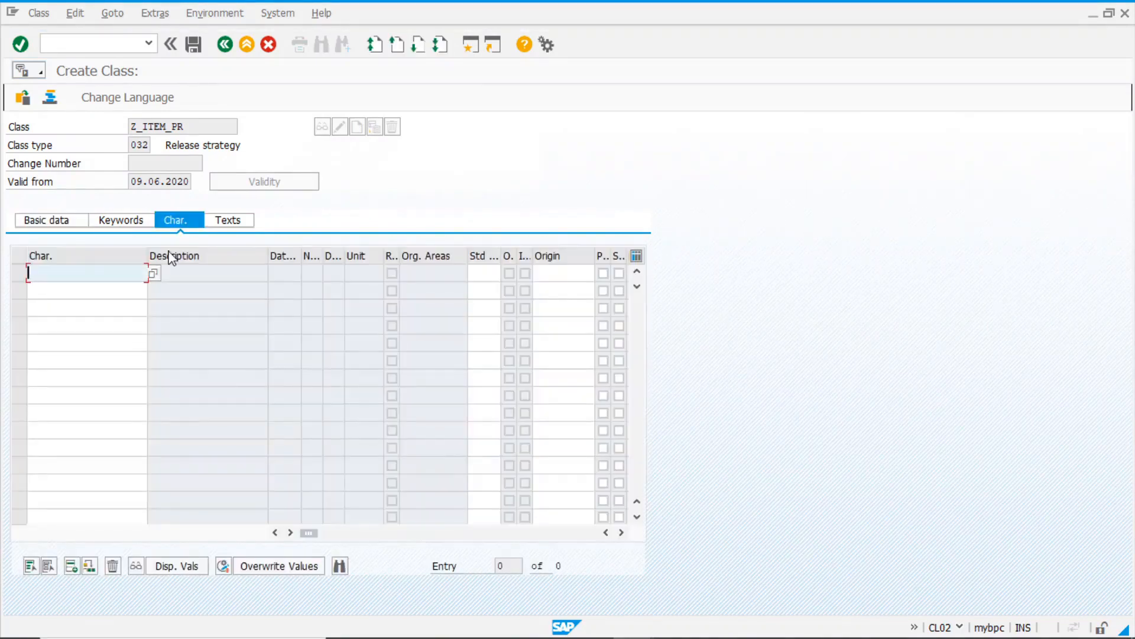
pyautogui.click(137, 278)
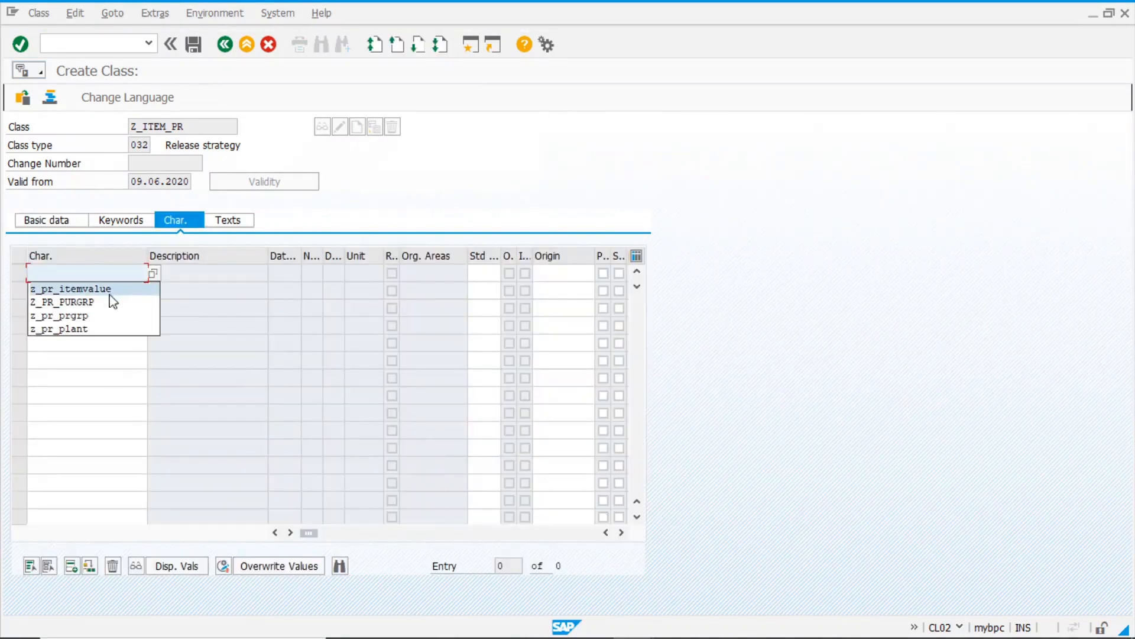
pyautogui.click(123, 290)
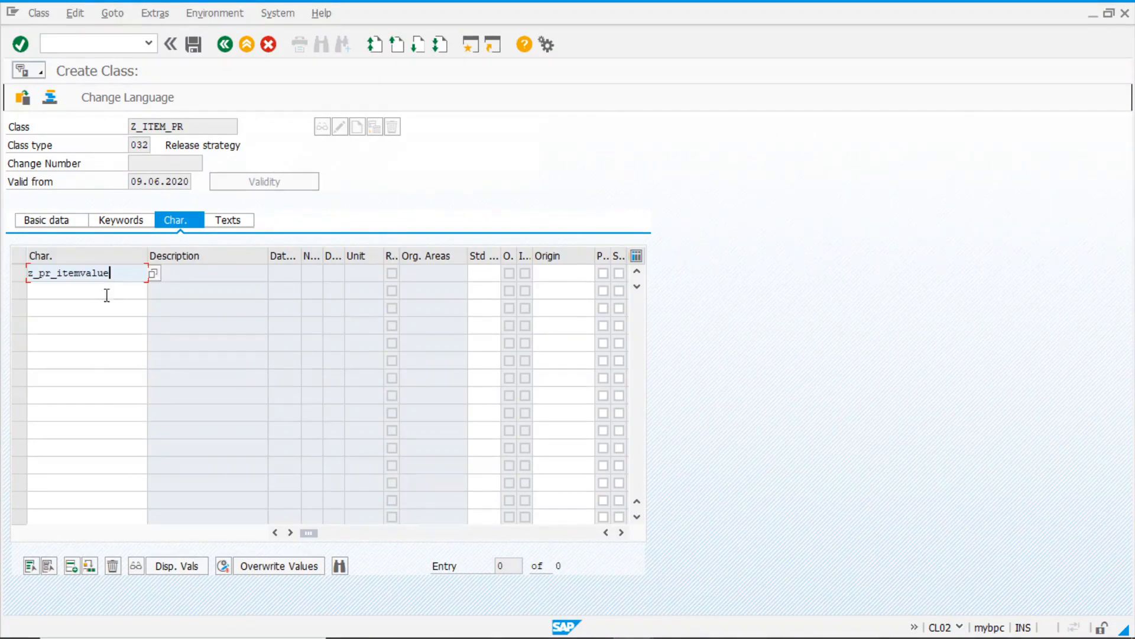
pyautogui.click(87, 292)
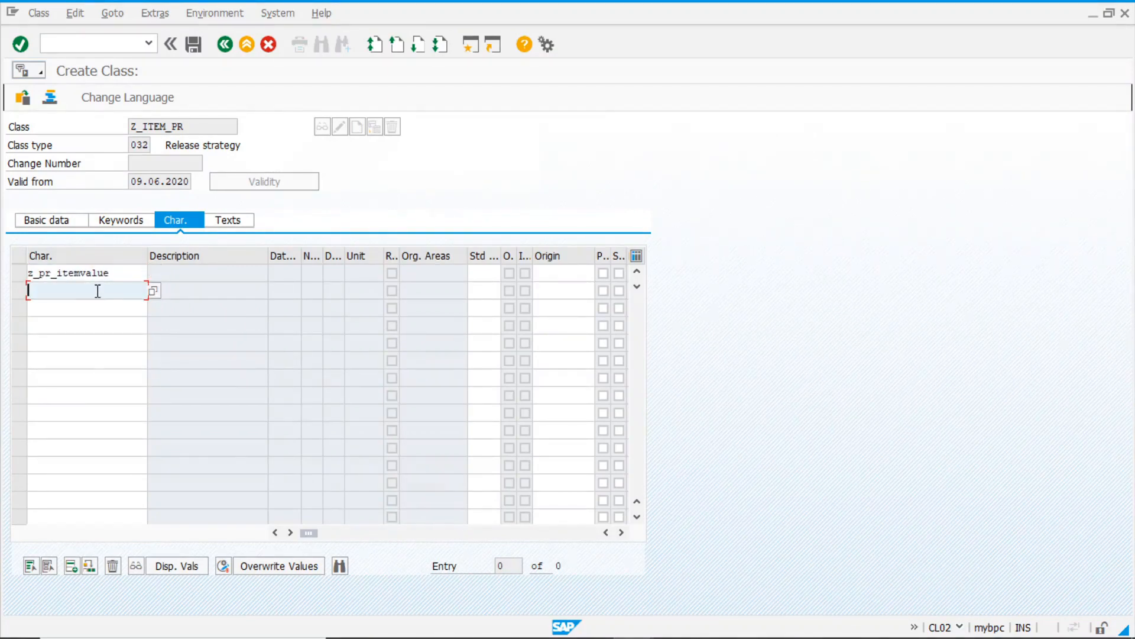
pyautogui.click(108, 292)
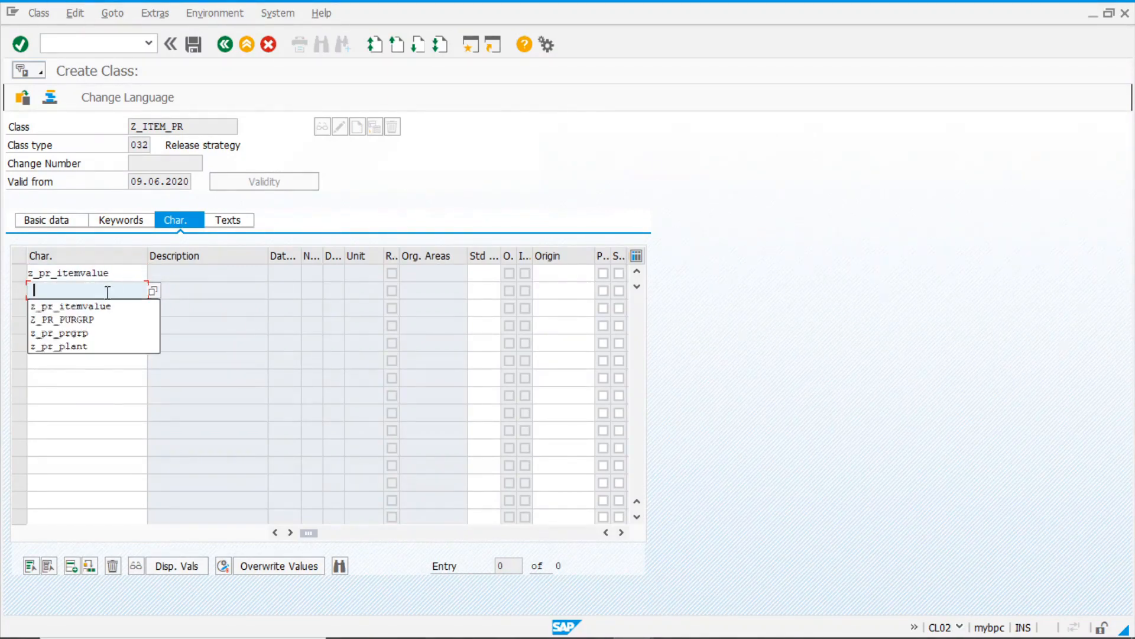
pyautogui.click(105, 322)
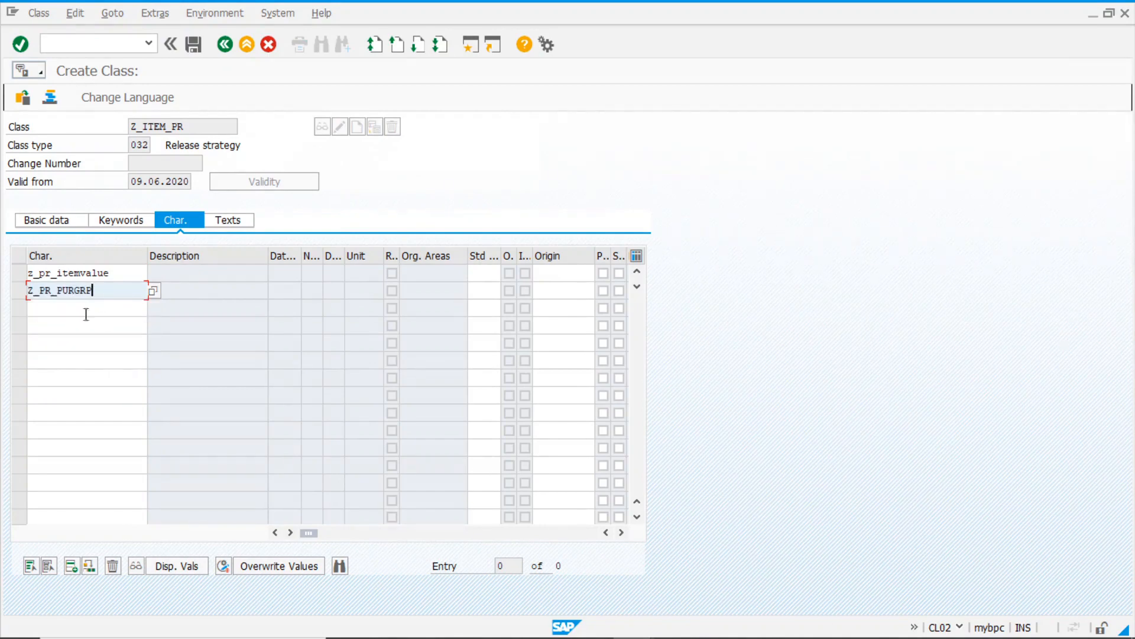
pyautogui.click(90, 307)
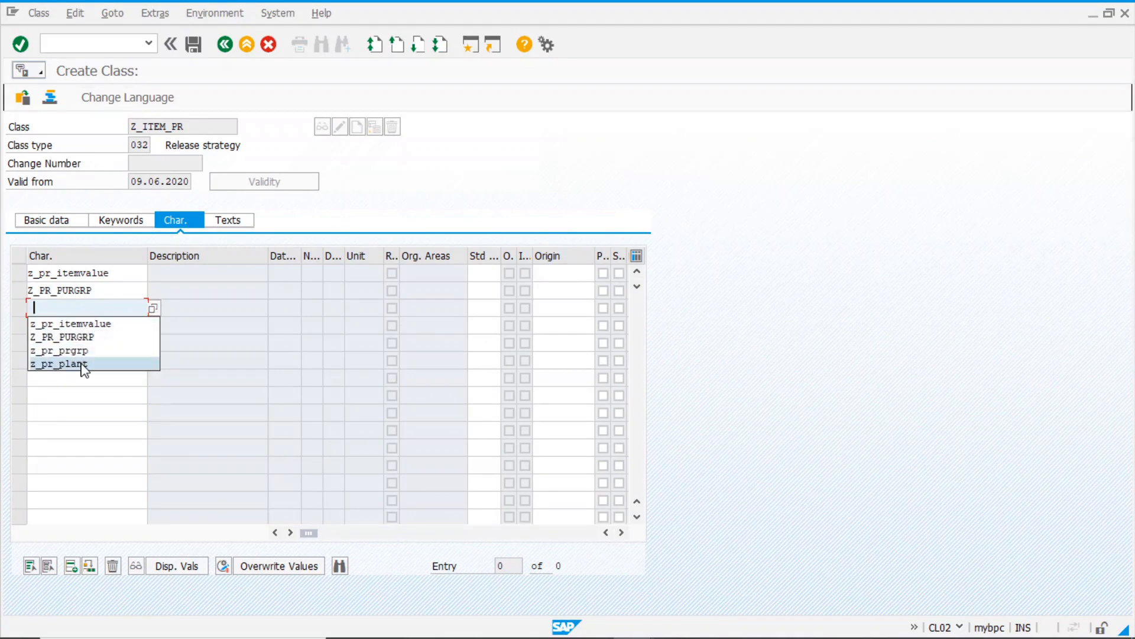
pyautogui.click(95, 364)
pyautogui.press('Return')
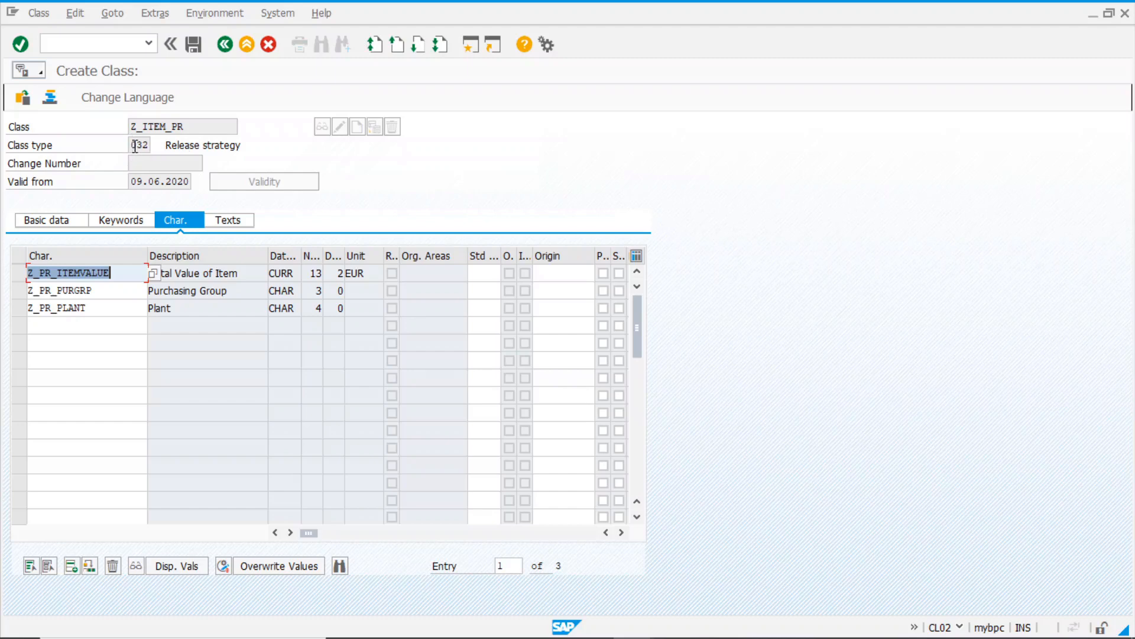
pyautogui.click(194, 50)
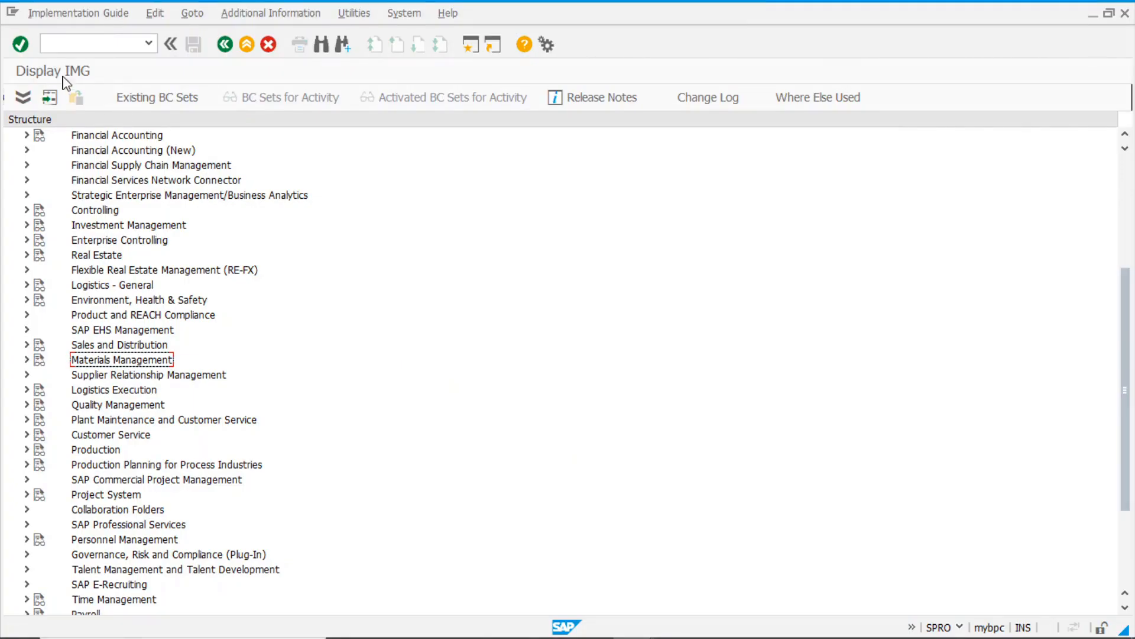
# - Open the Release Groups activity of Set Up Procedure with Classification under Materials Management, Purchasing, Purchase Requisition, Release Procedure
pyautogui.click(26, 359)
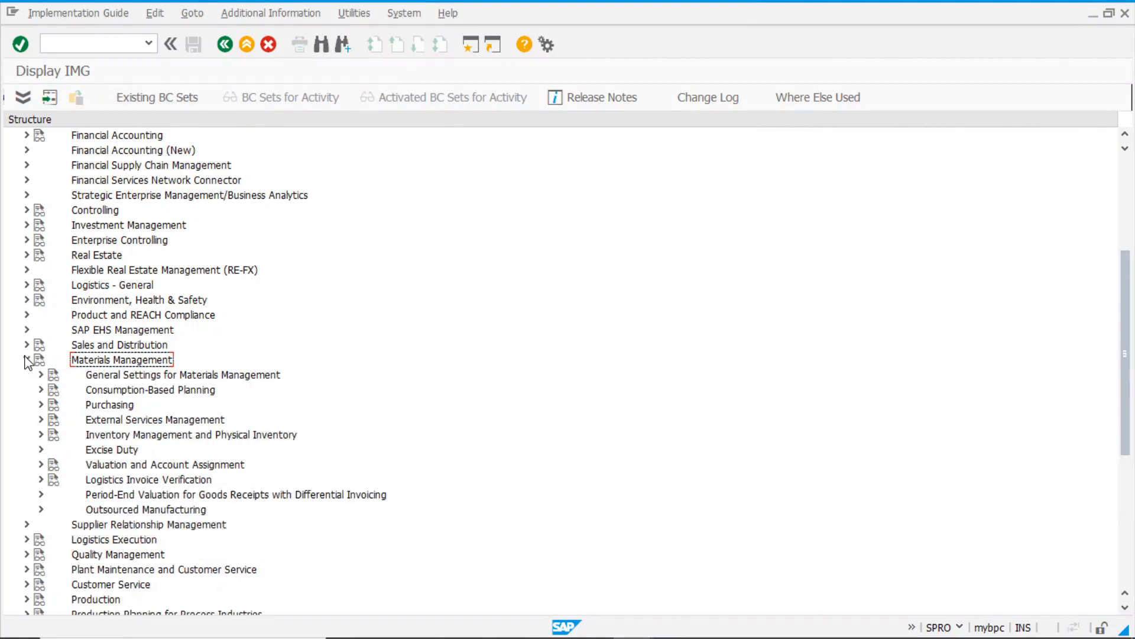
pyautogui.click(40, 405)
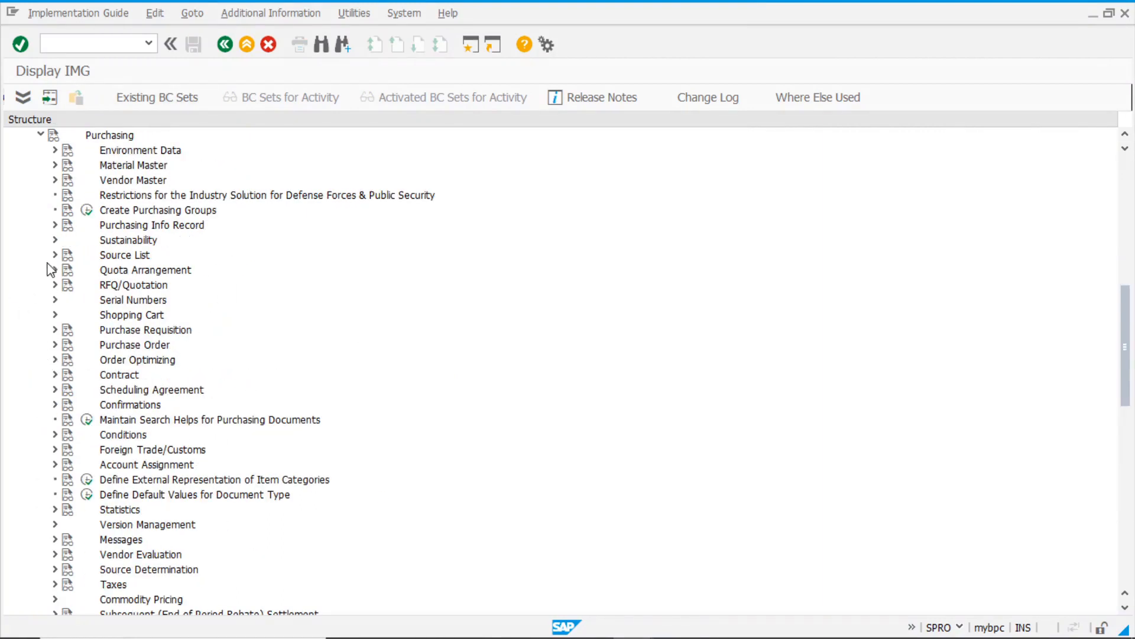
pyautogui.click(55, 330)
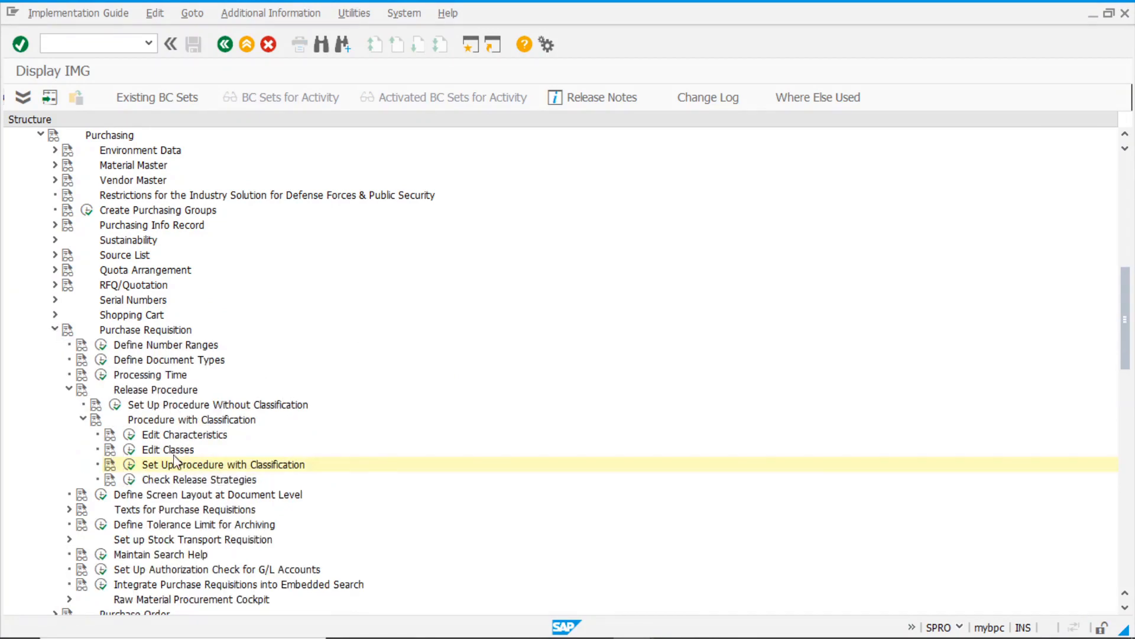
pyautogui.click(129, 465)
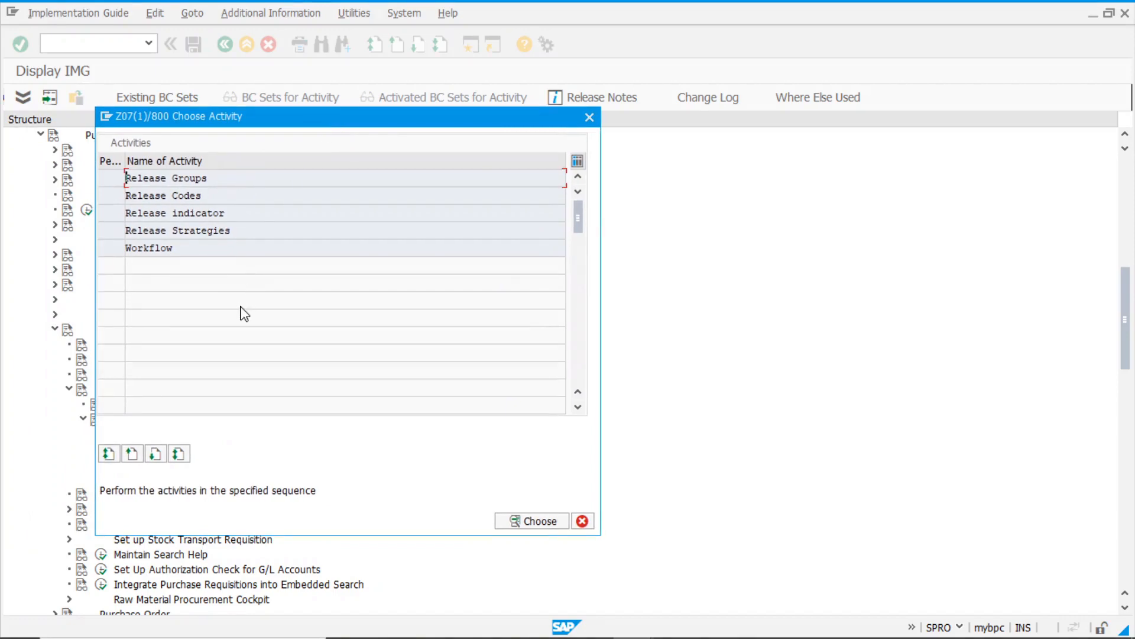
pyautogui.doubleClick(231, 178)
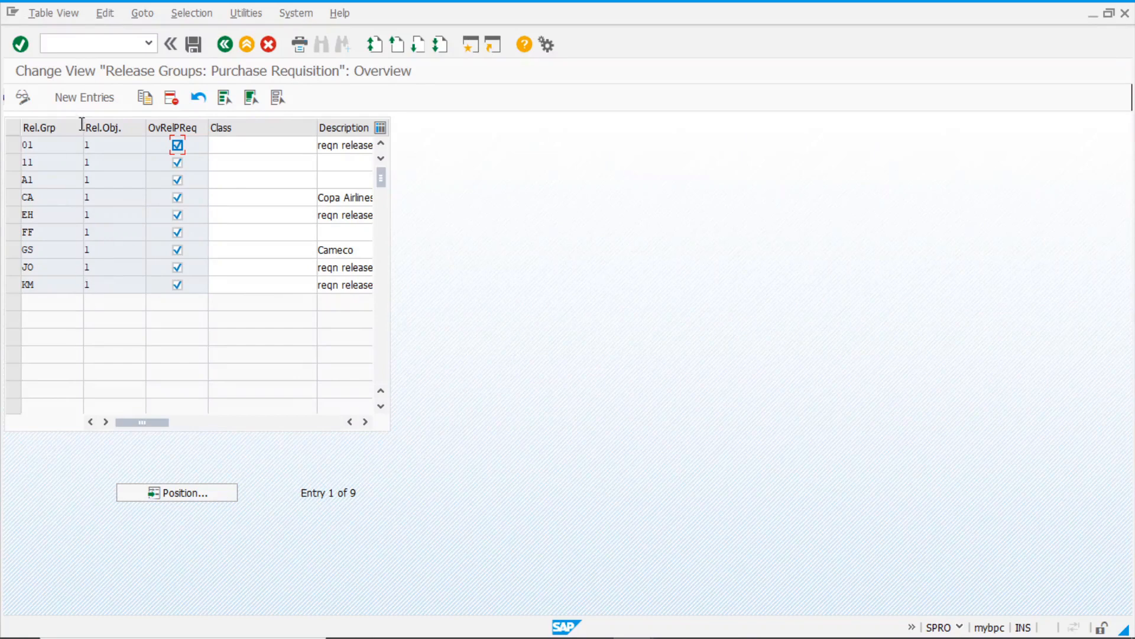
# - Create release group 99 with class Z_ITEM_PR and description PR Item release, save it and return to the activity list
pyautogui.click(84, 100)
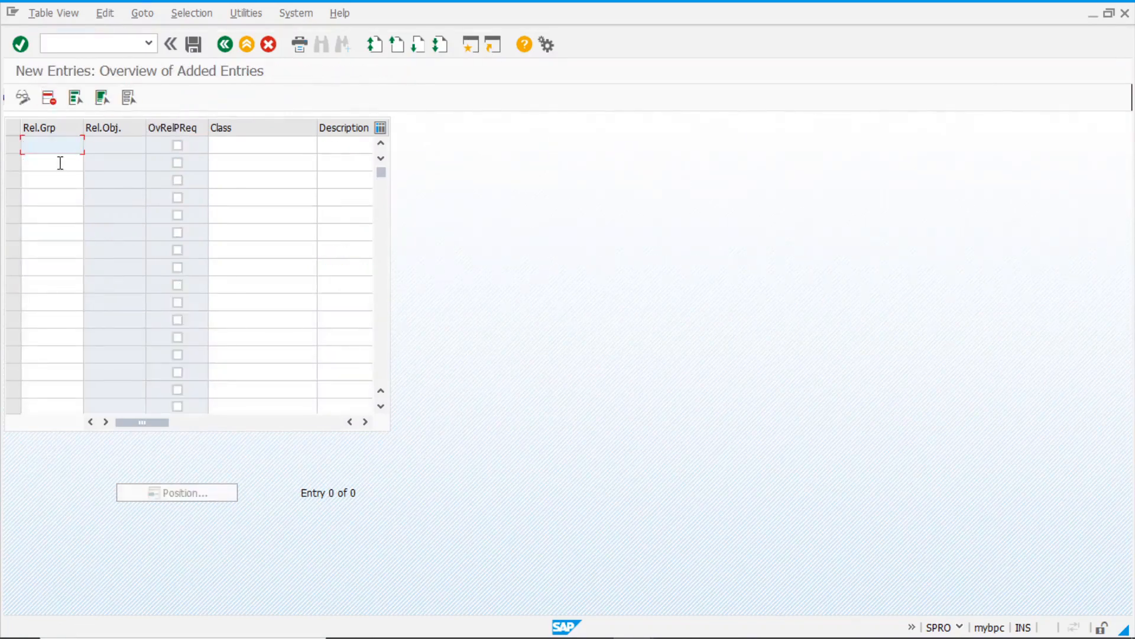
pyautogui.write('99')
pyautogui.press('Tab')
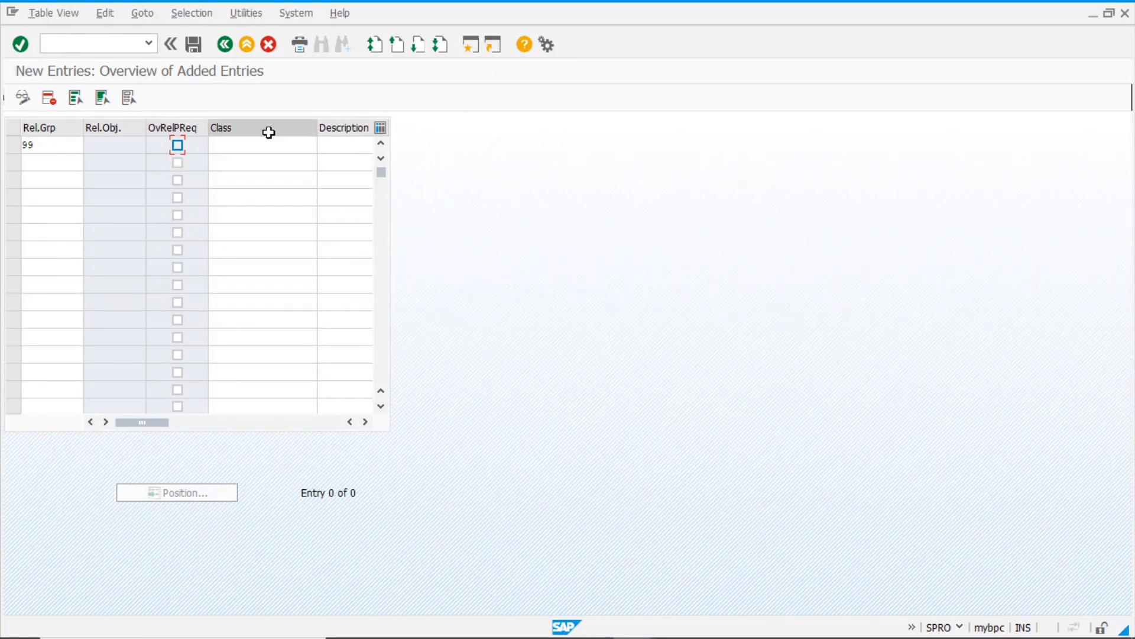
pyautogui.click(243, 145)
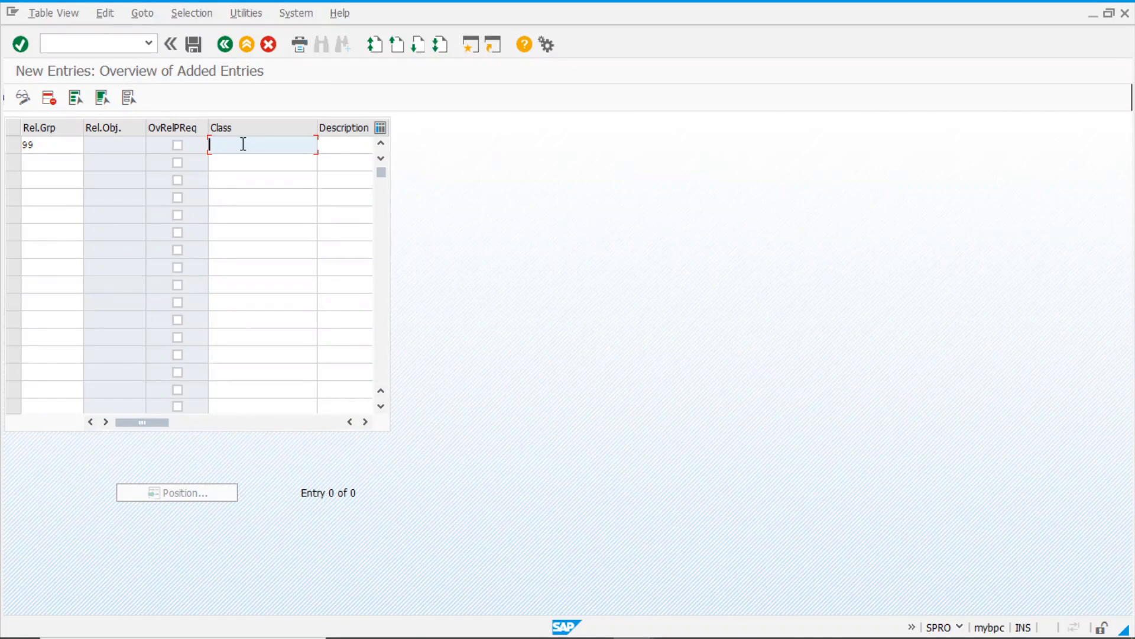
pyautogui.write('Z_ITEM_PR')
pyautogui.press('Return')
pyautogui.click(342, 146)
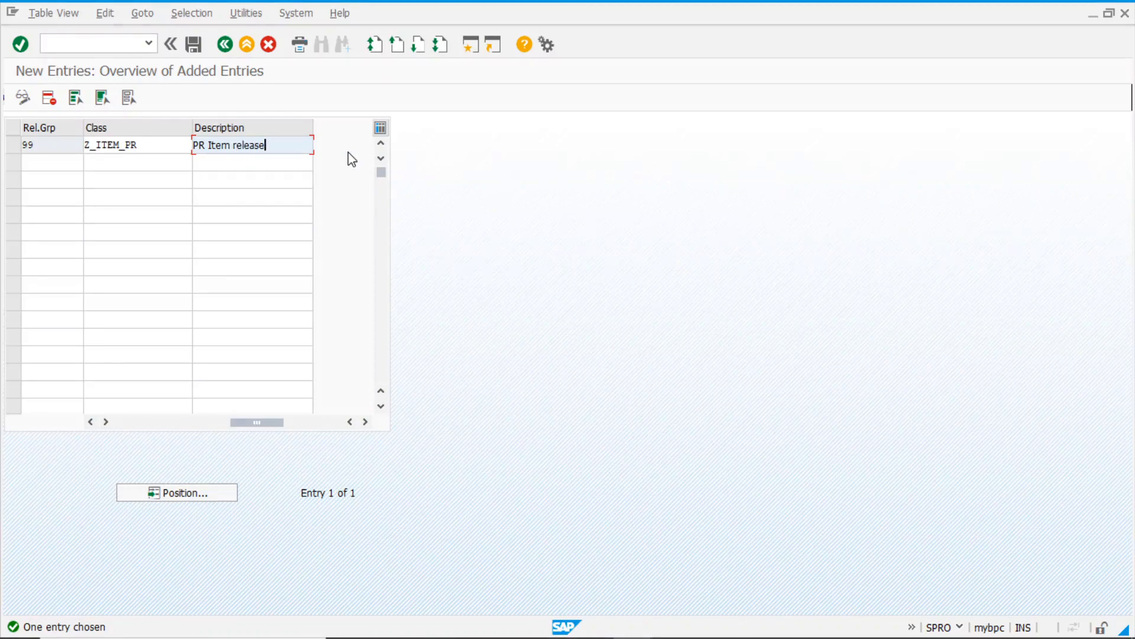
pyautogui.click(194, 45)
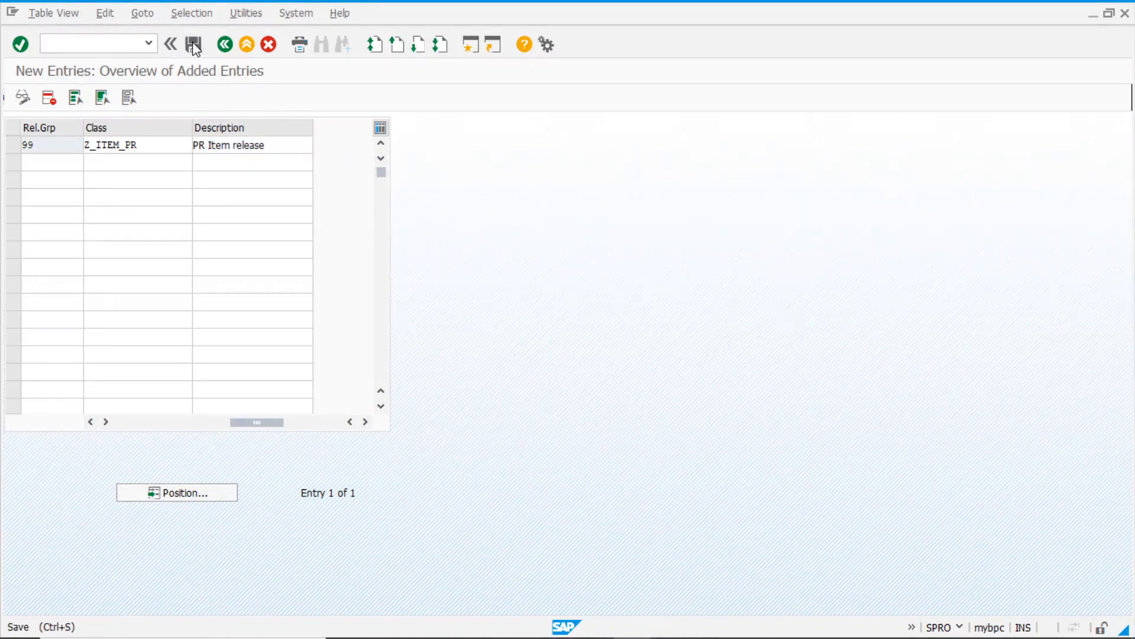
pyautogui.click(45, 146)
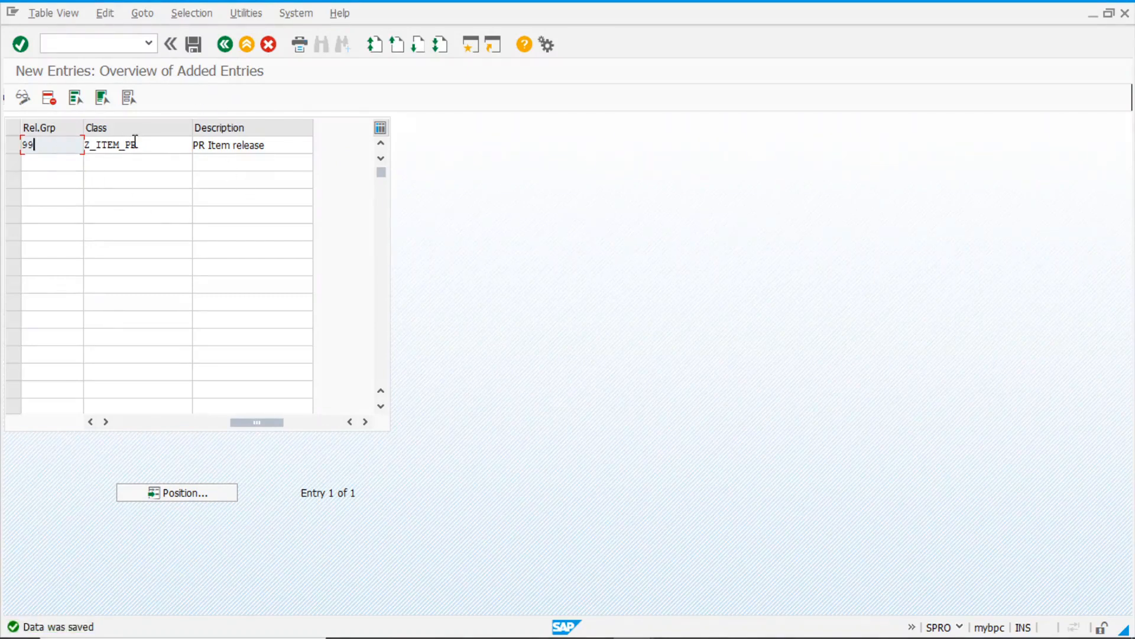
pyautogui.click(226, 46)
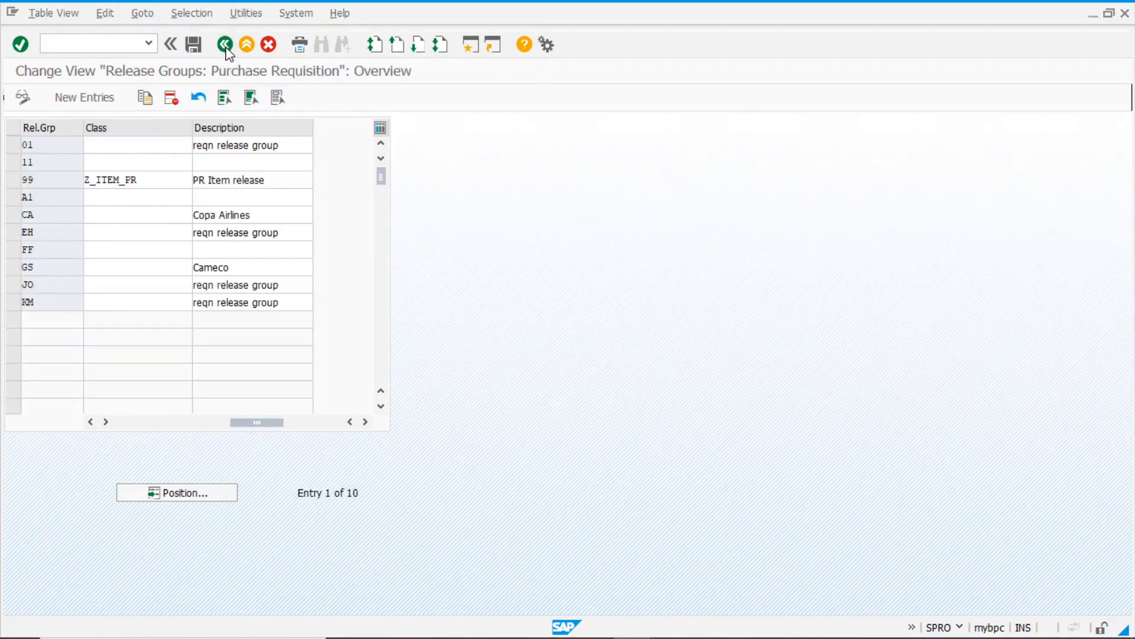
pyautogui.click(225, 46)
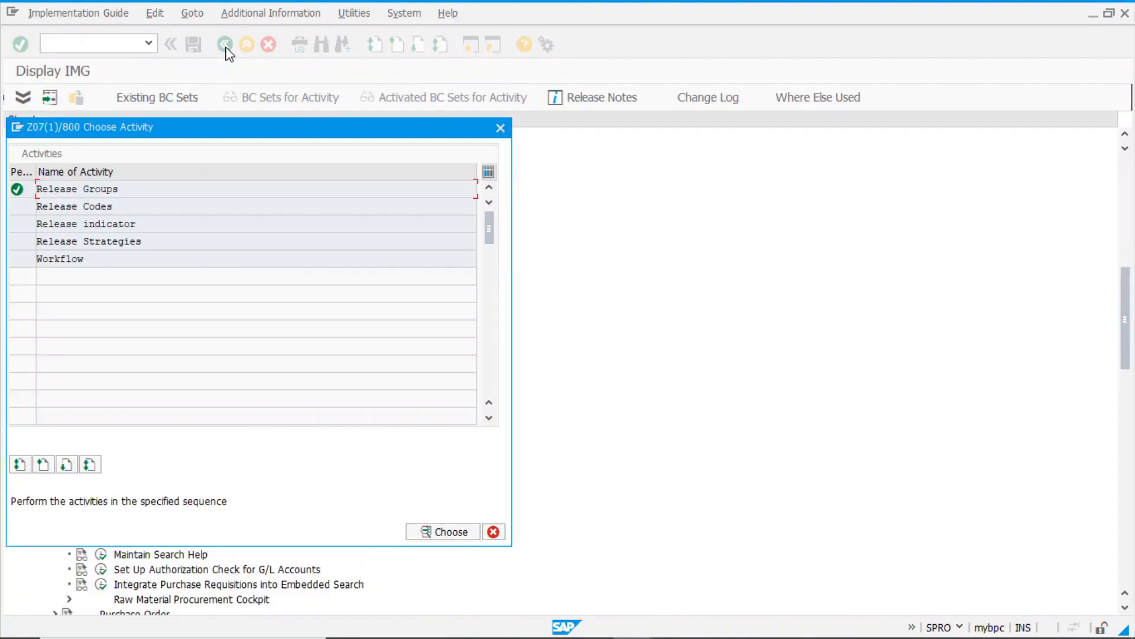
# - Open the Release Codes activity and add new entries for codes 01 and 02 in release group 99
pyautogui.doubleClick(138, 207)
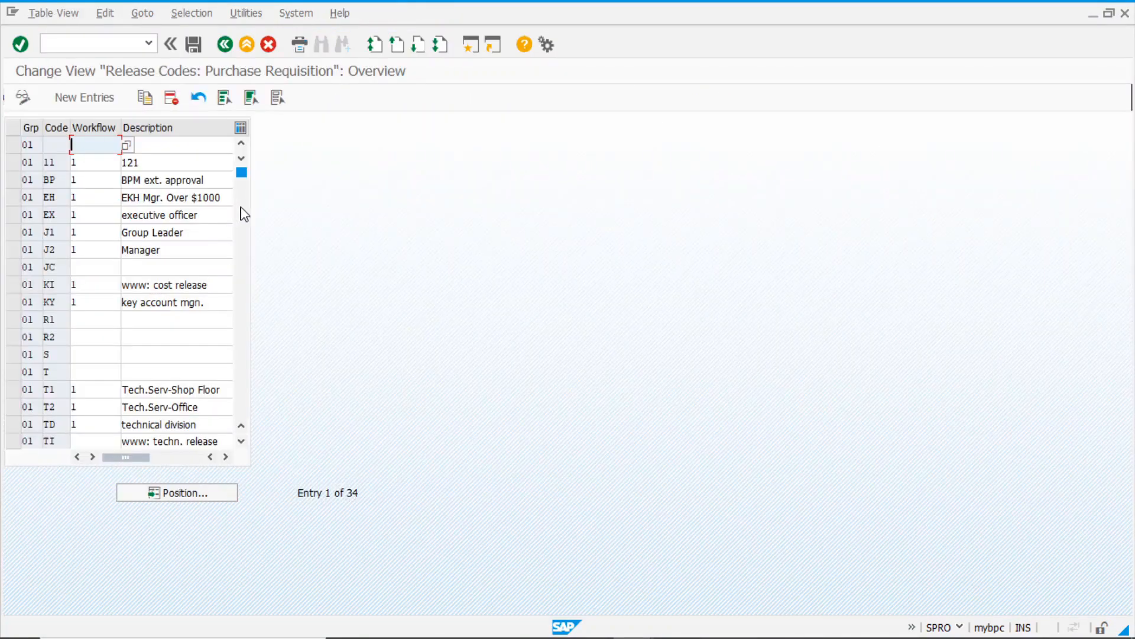
pyautogui.moveTo(242, 176); pyautogui.dragTo(251, 381)
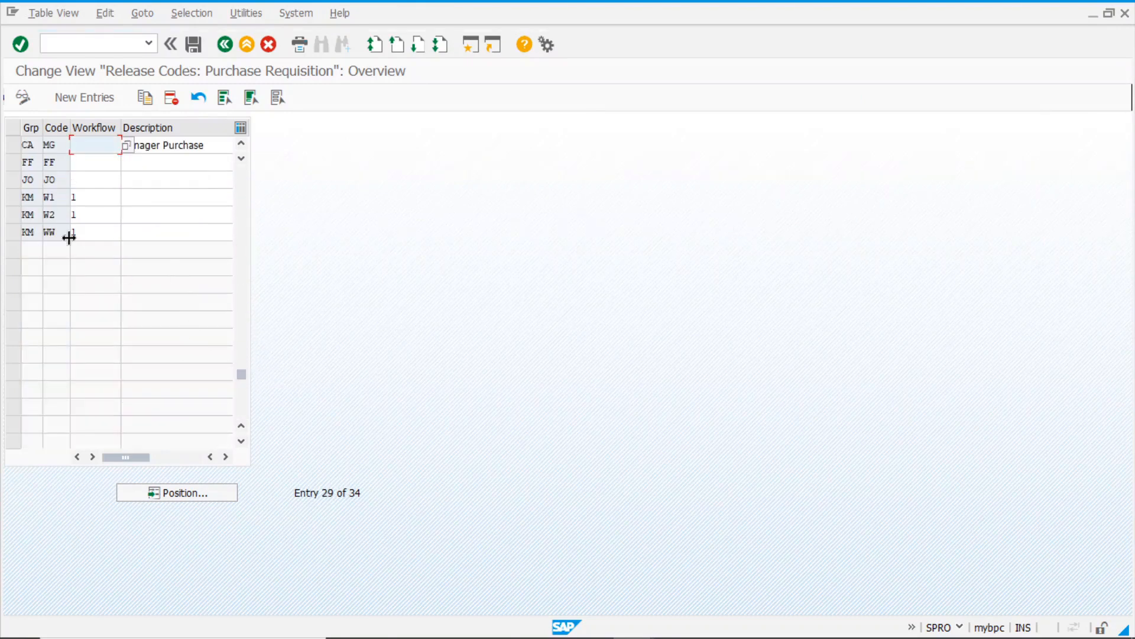
pyautogui.click(96, 102)
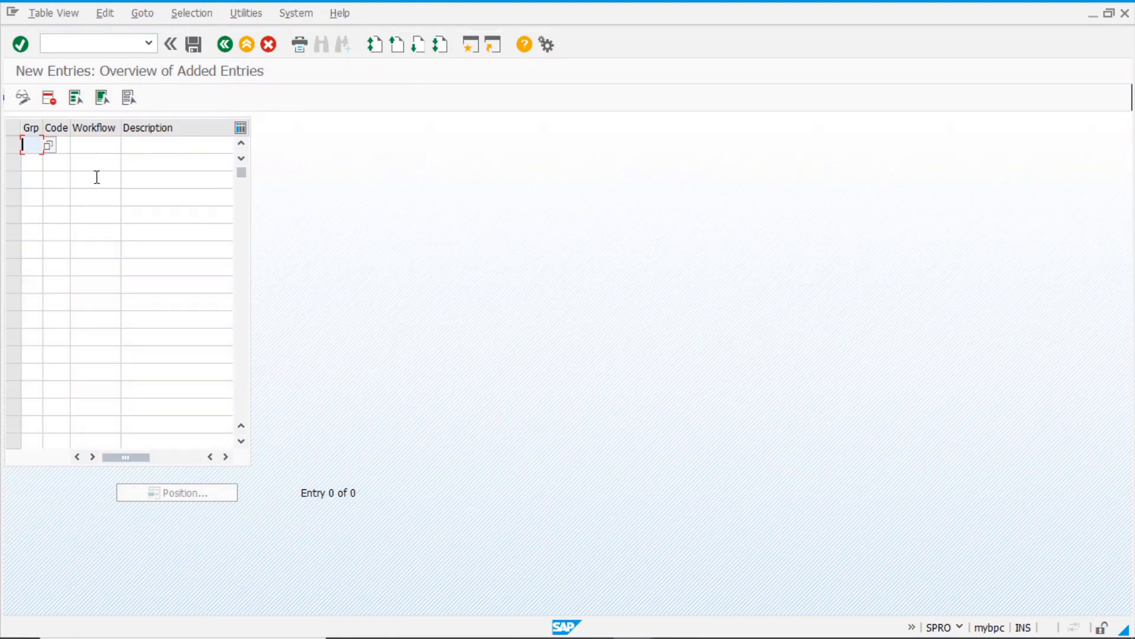
pyautogui.write('99')
pyautogui.press('Tab')
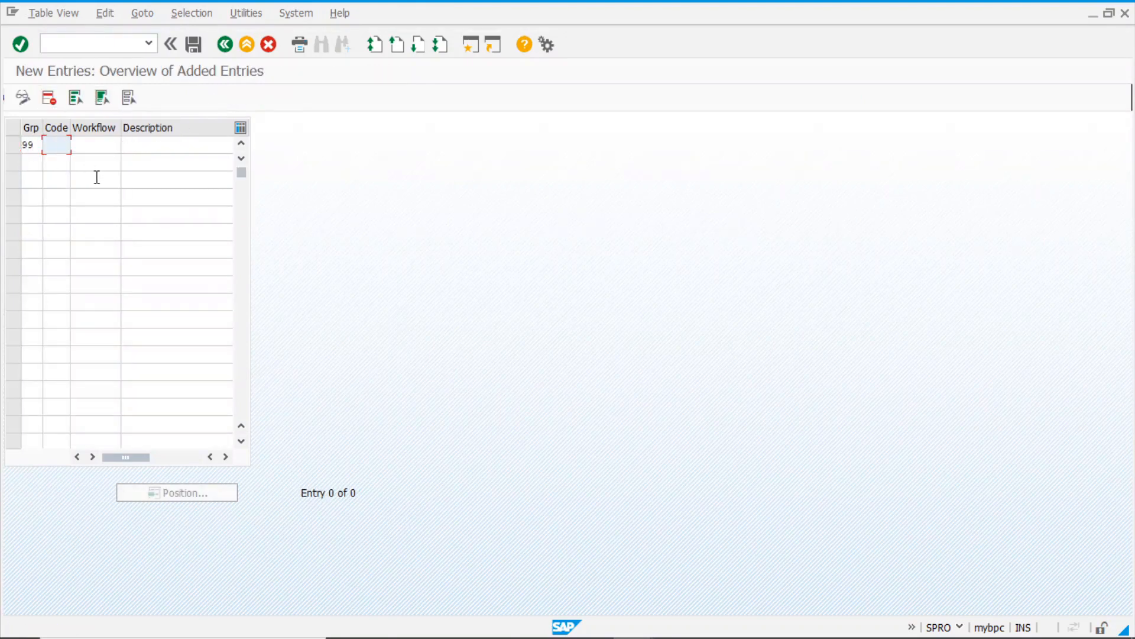
pyautogui.write('01')
pyautogui.click(31, 162)
pyautogui.write('99')
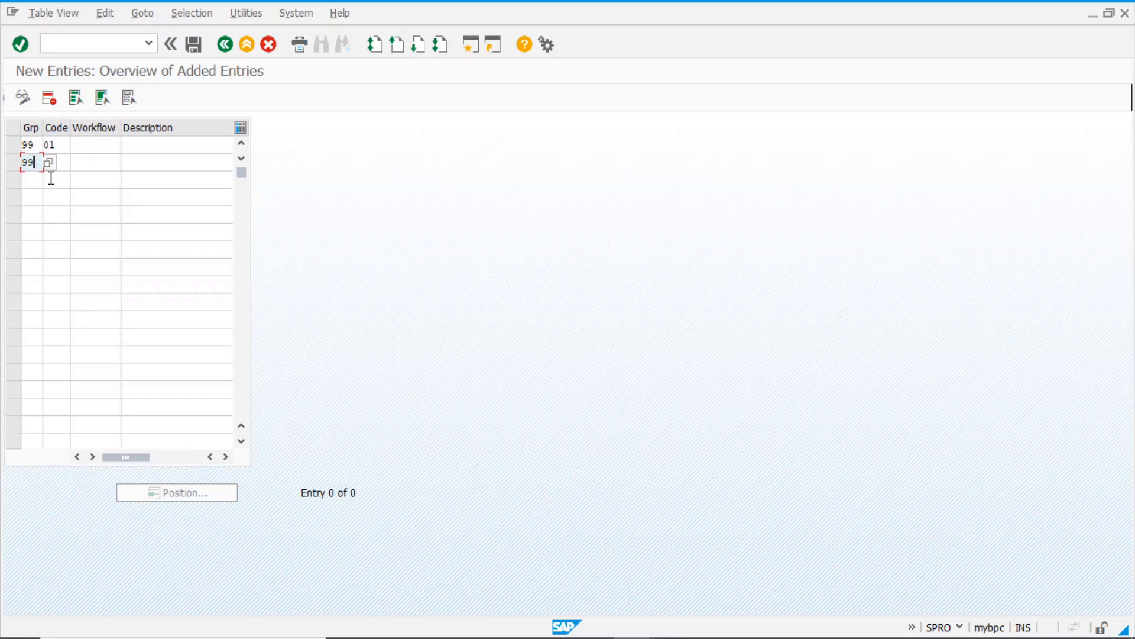
pyautogui.click(59, 164)
pyautogui.write('02')
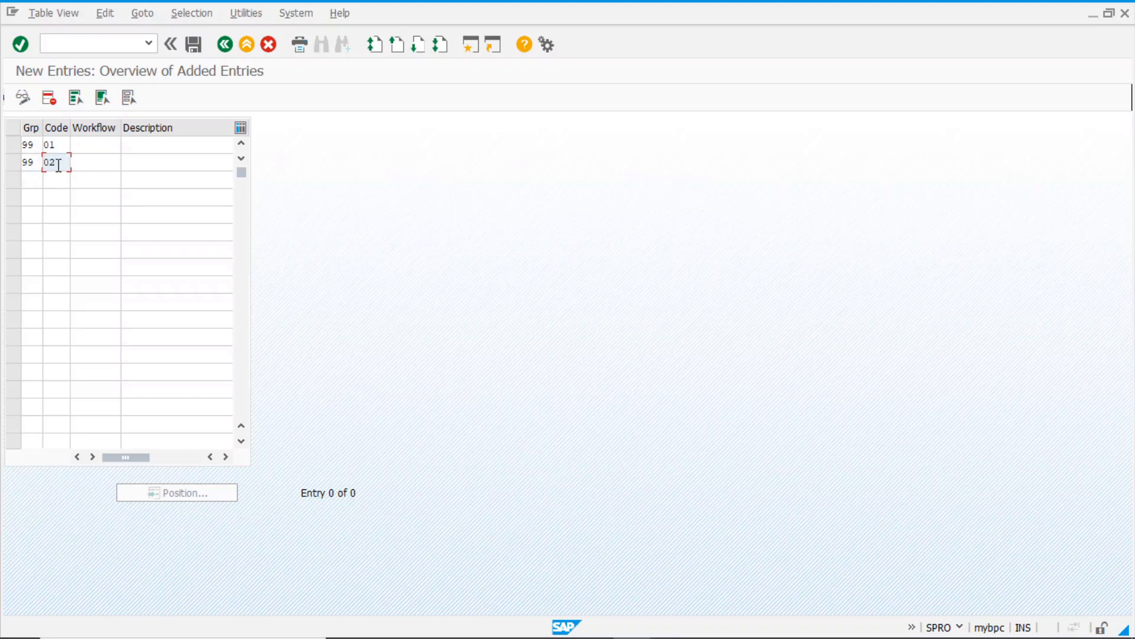
# - Describe code 01 as Level 1 and code 02 as Level 2, save the release codes and return to the activity list
pyautogui.click(145, 145)
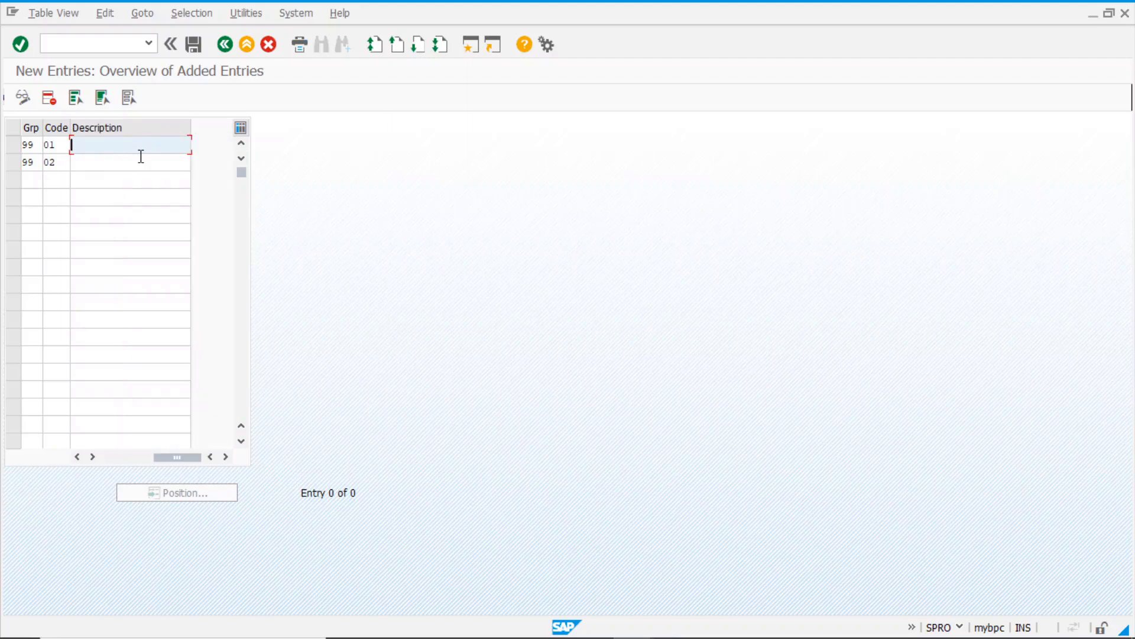
pyautogui.write('Levl')
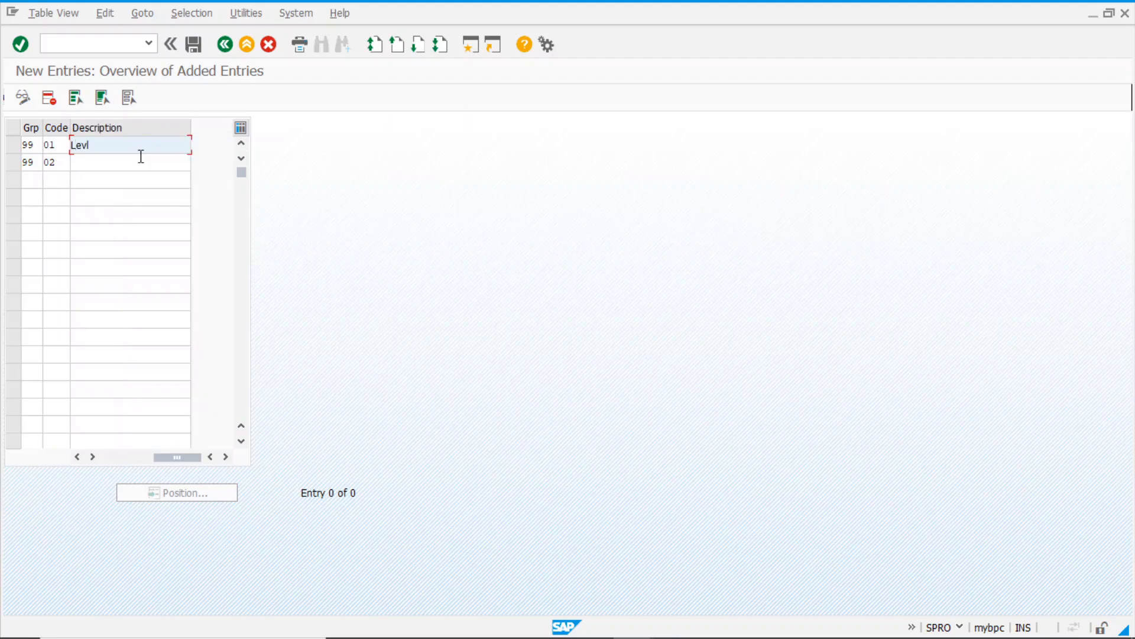
pyautogui.press('BackSpace')
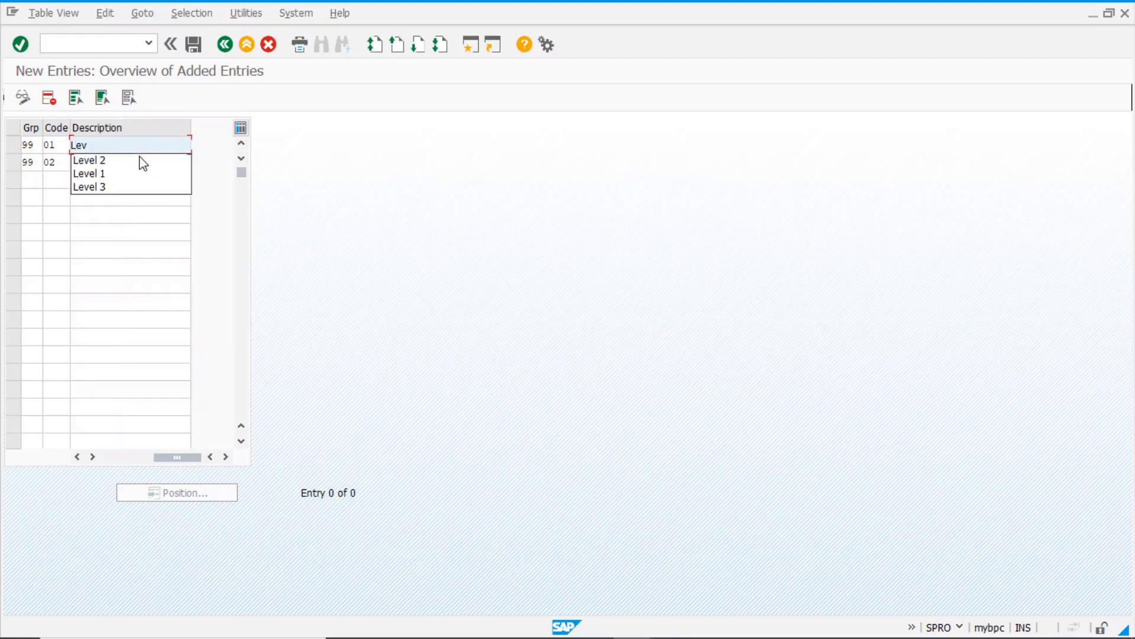
pyautogui.click(104, 173)
pyautogui.click(90, 167)
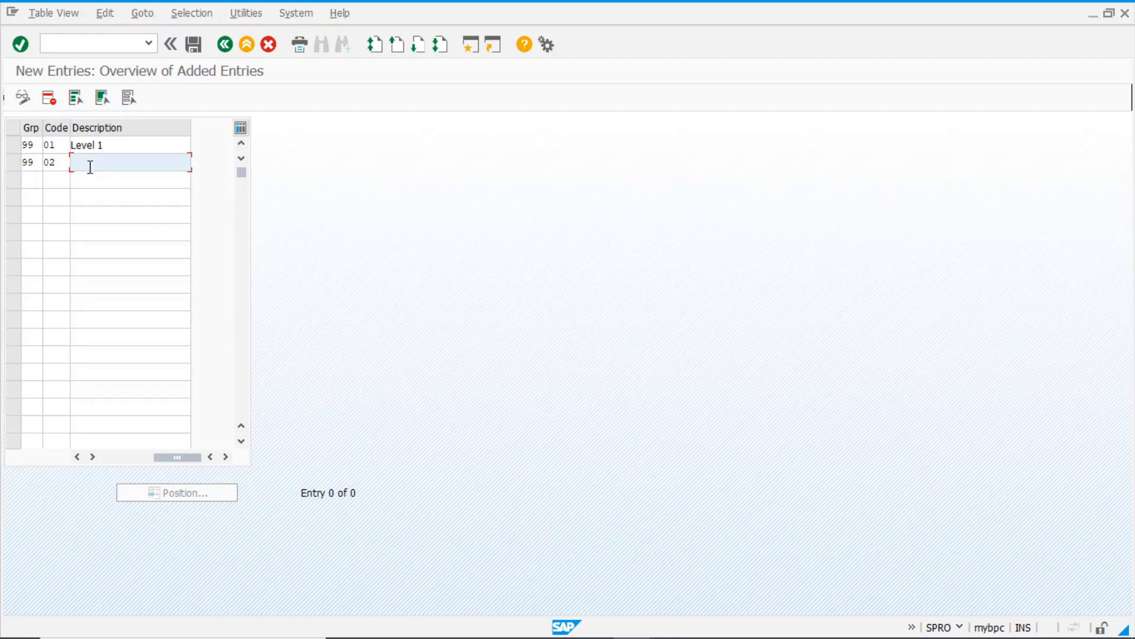
pyautogui.write('Lev')
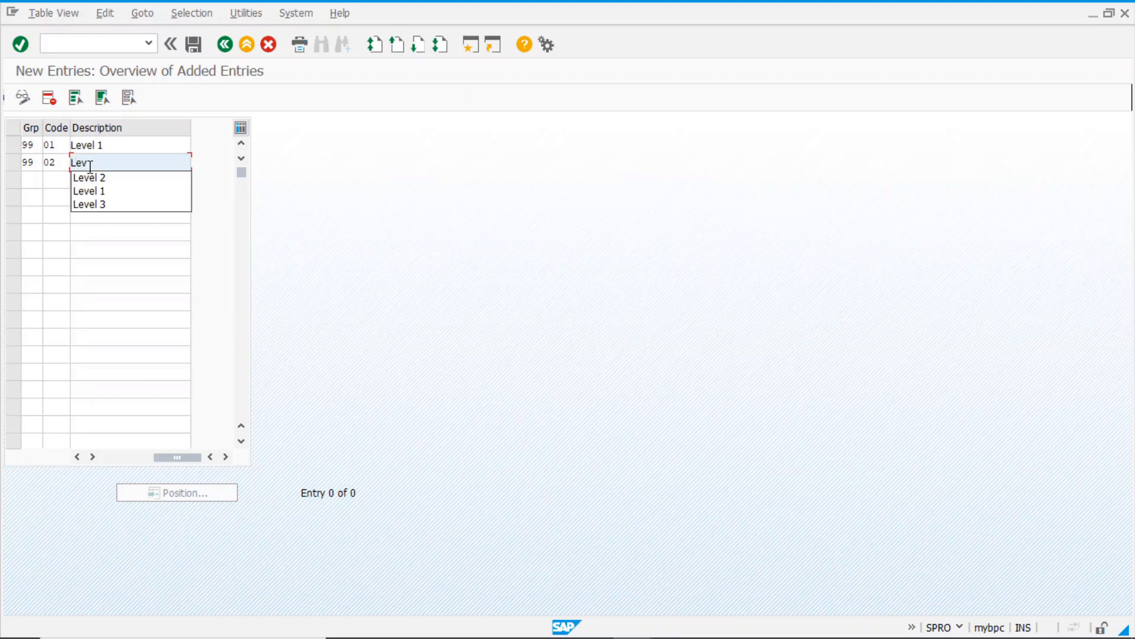
pyautogui.click(101, 178)
pyautogui.moveTo(166, 457); pyautogui.dragTo(94, 469)
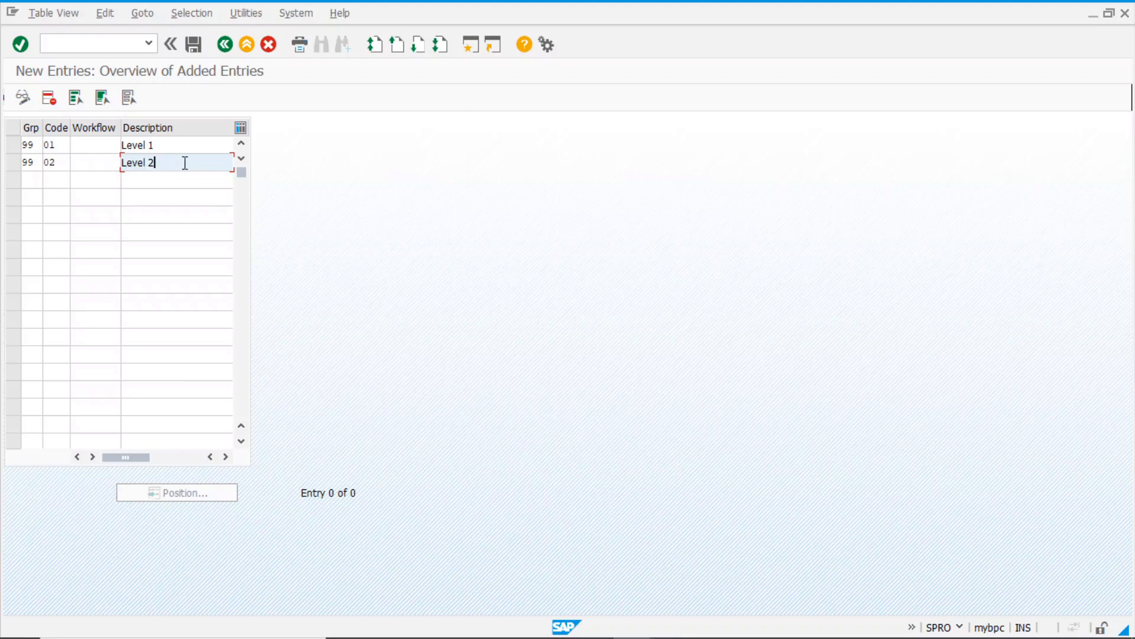
pyautogui.click(193, 46)
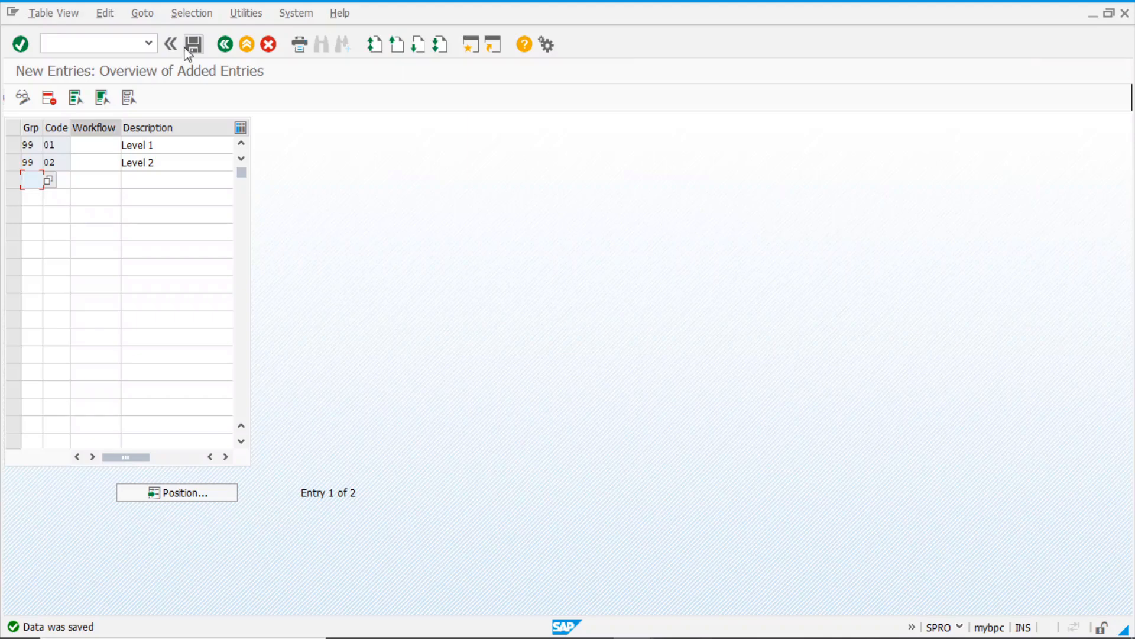
pyautogui.click(225, 45)
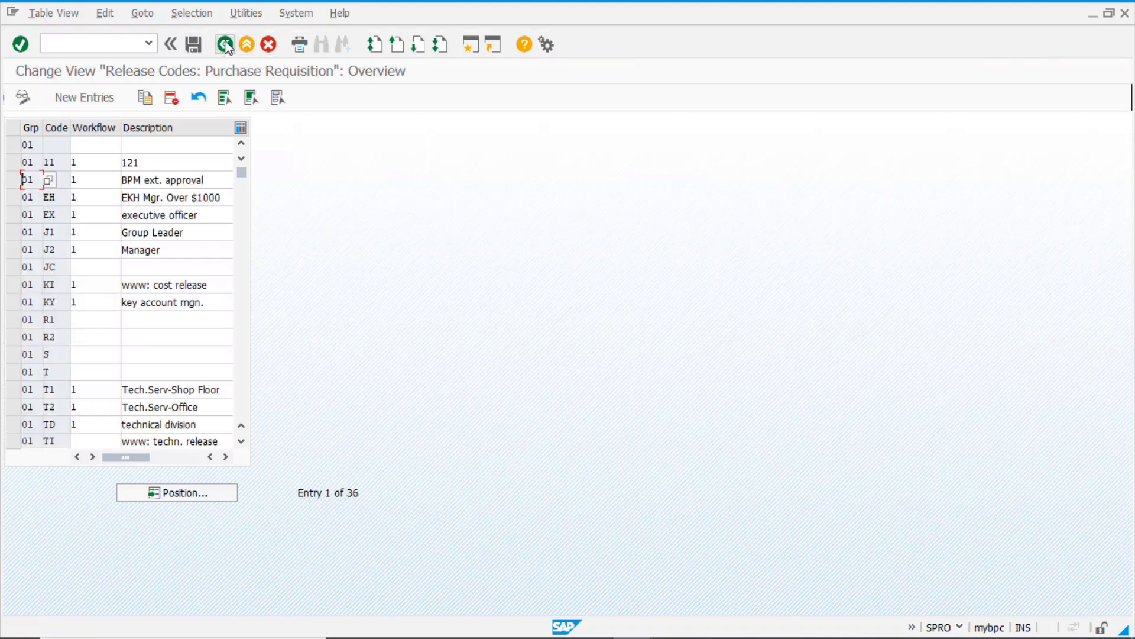
pyautogui.click(225, 45)
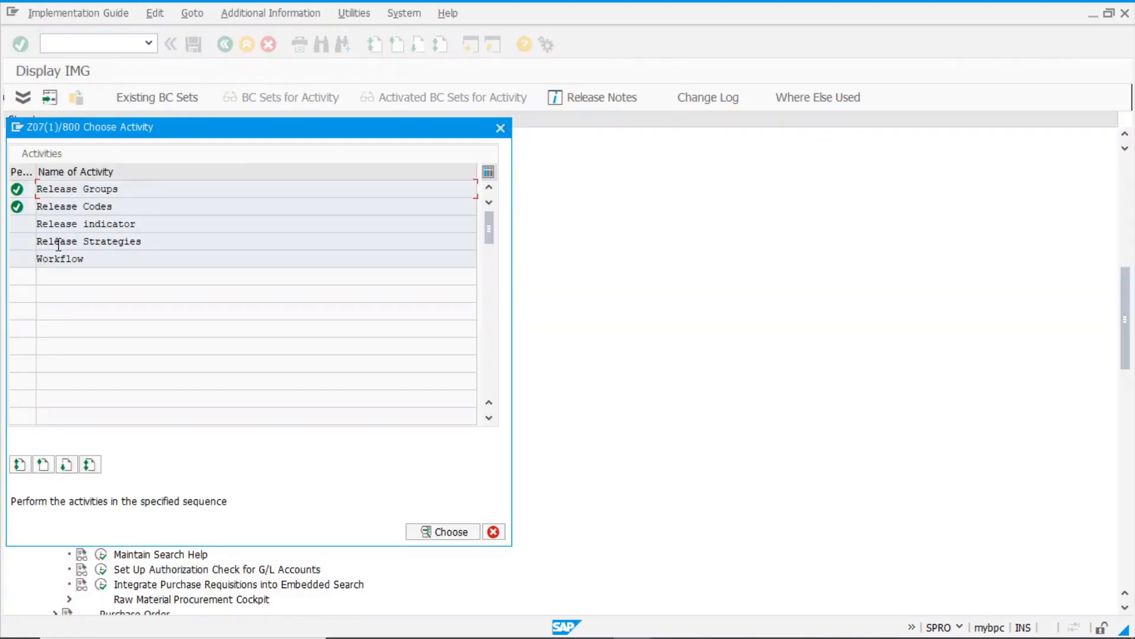
# - Open the Release indicator activity and examine the detail settings of indicator S (Blocked)
pyautogui.click(115, 225)
pyautogui.doubleClick(114, 225)
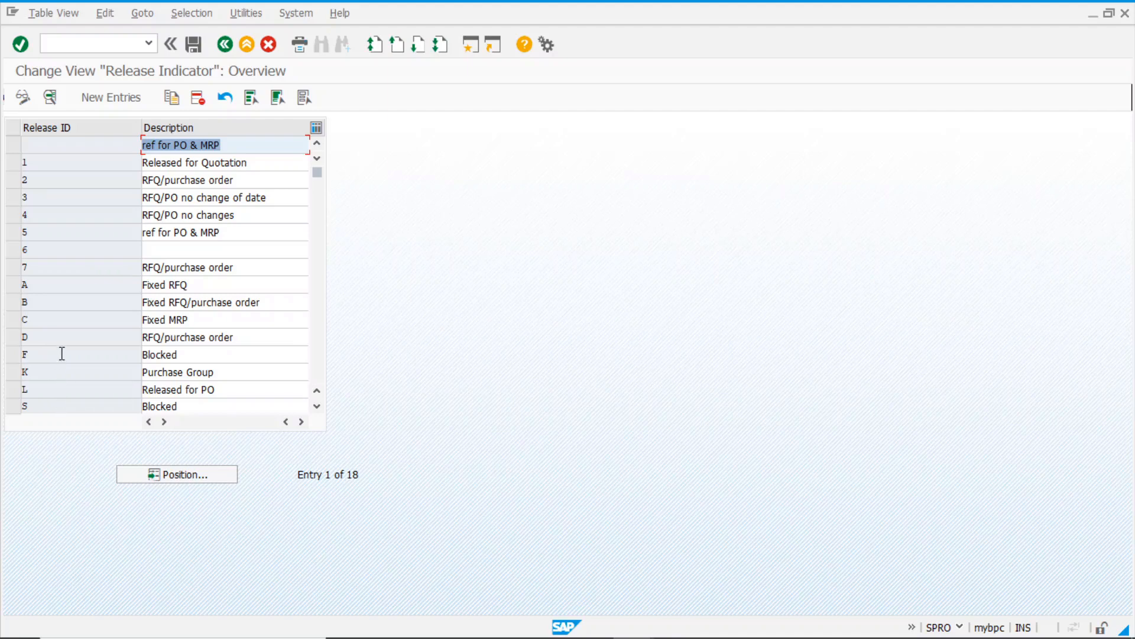
pyautogui.doubleClick(56, 407)
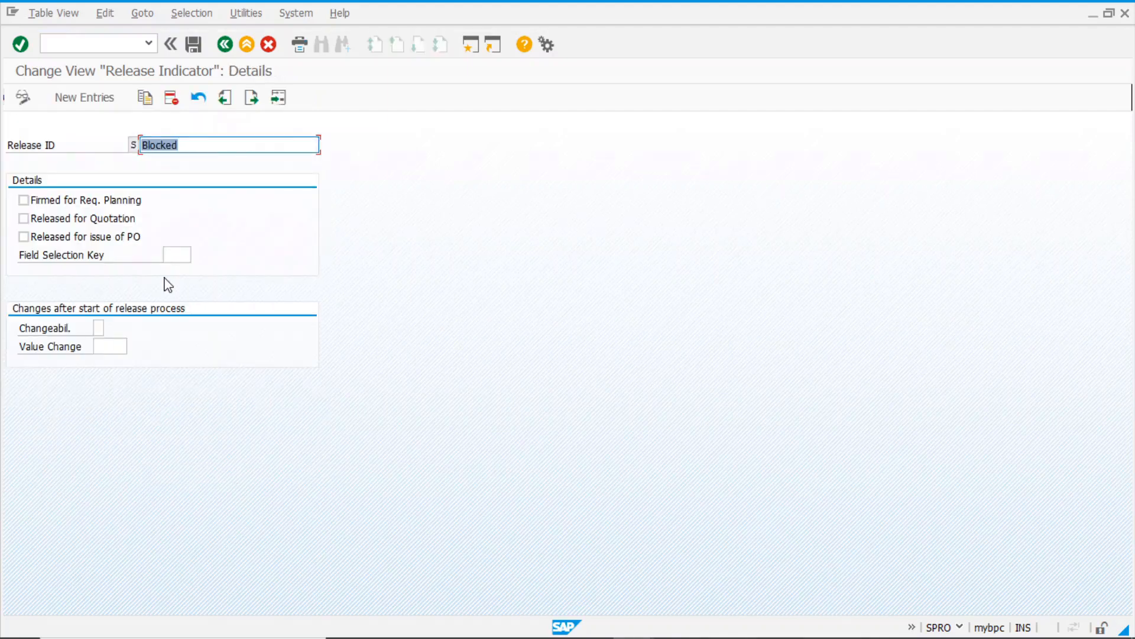
pyautogui.click(214, 153)
pyautogui.click(226, 47)
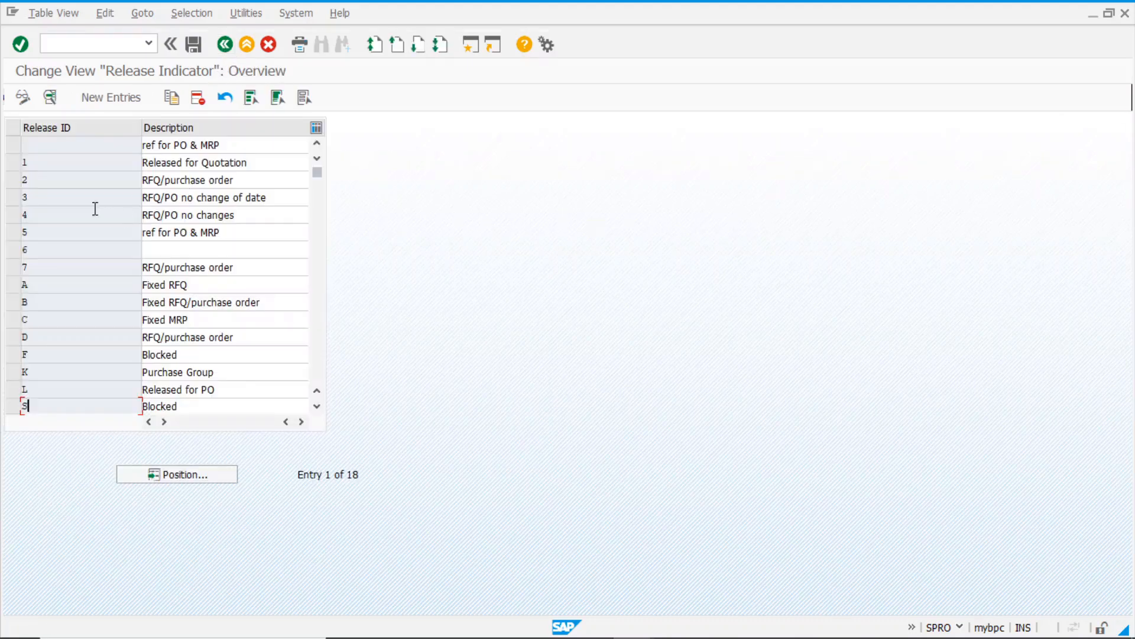
# - Examine the details of release indicator 2 (RFQ/purchase order), including the available changeability options and the value change setting
pyautogui.doubleClick(47, 179)
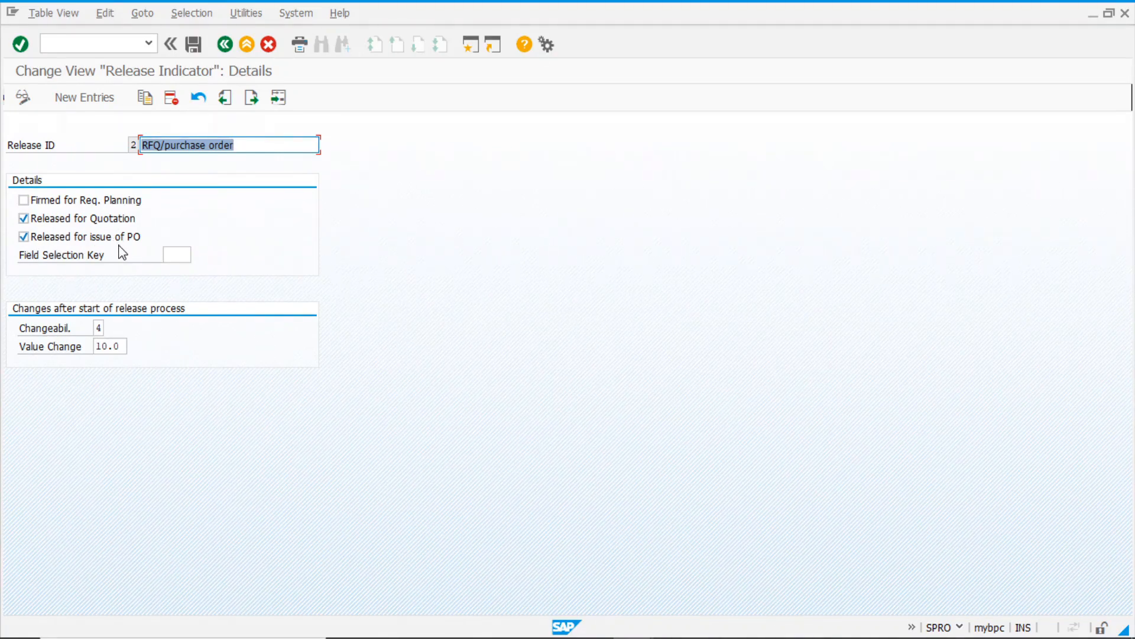
pyautogui.click(99, 330)
pyautogui.click(112, 330)
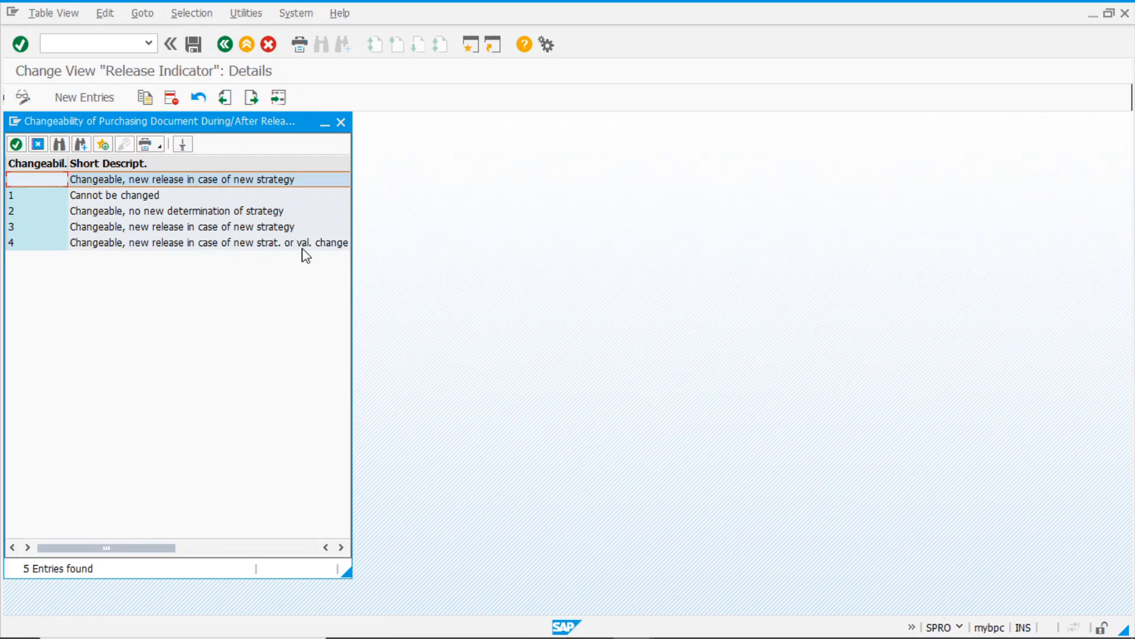
pyautogui.click(340, 122)
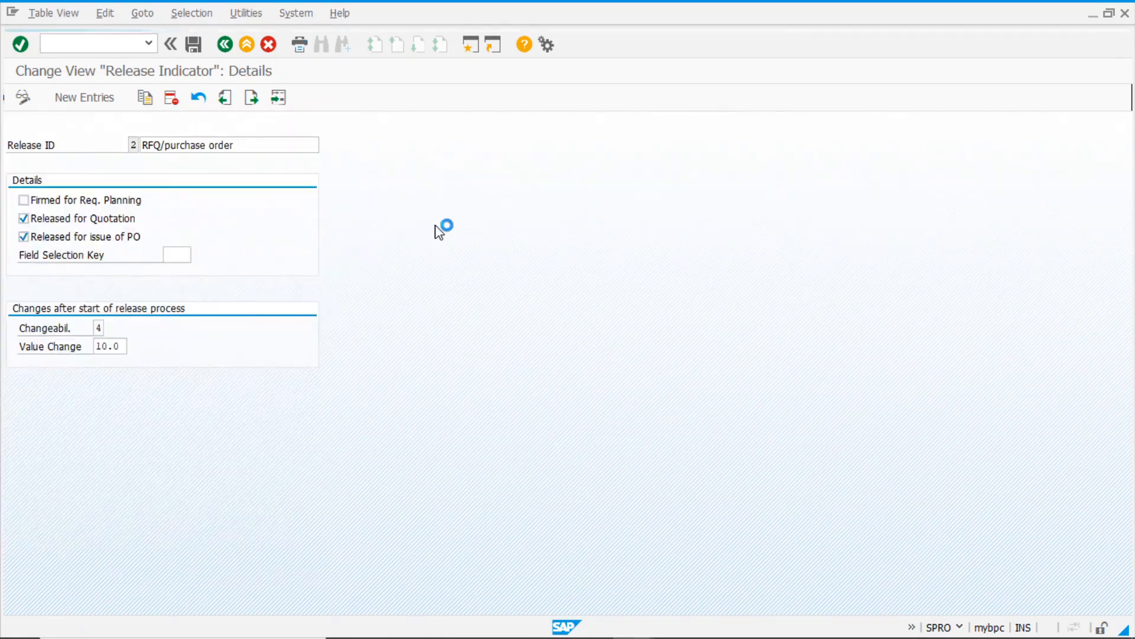
pyautogui.click(125, 347)
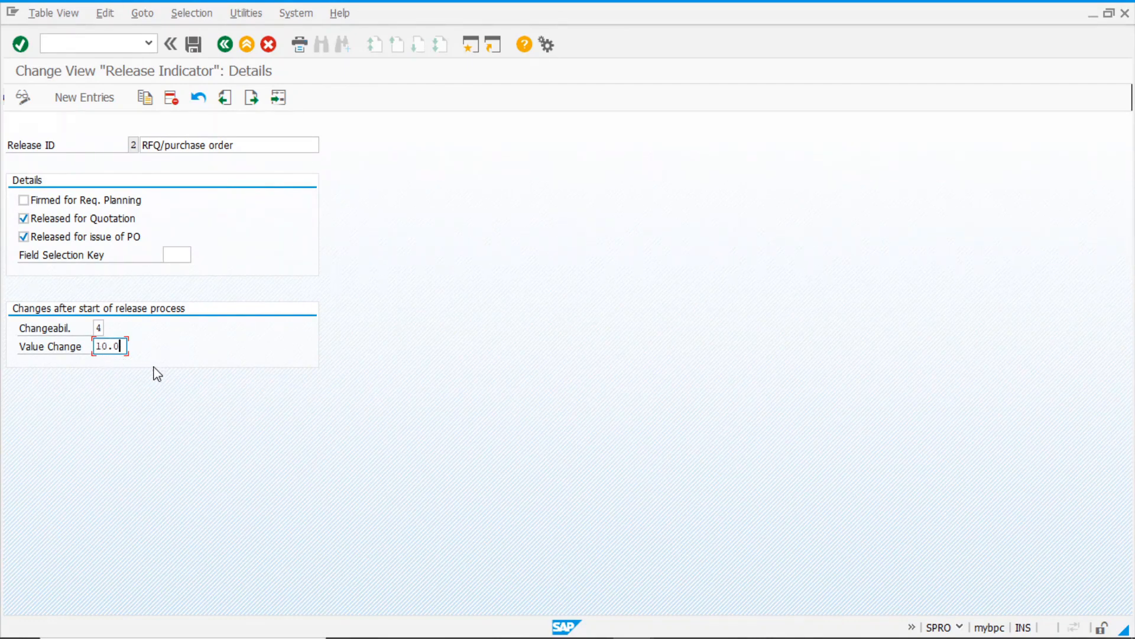
# - Return from the release indicators to the activity list and open the Release Strategies activity
pyautogui.click(224, 47)
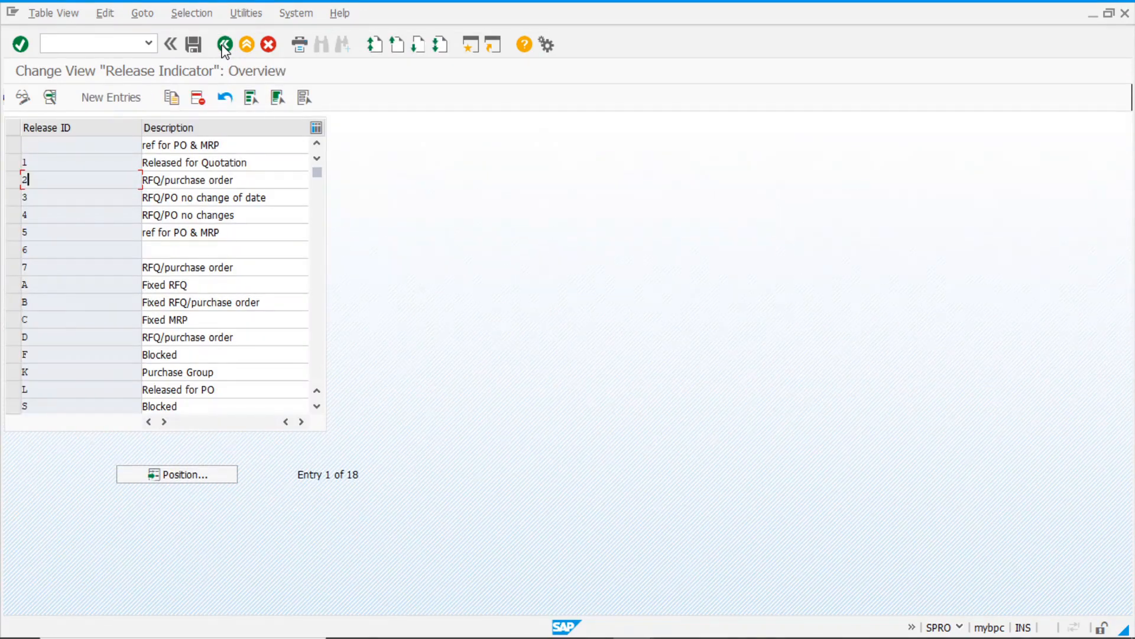
pyautogui.click(224, 46)
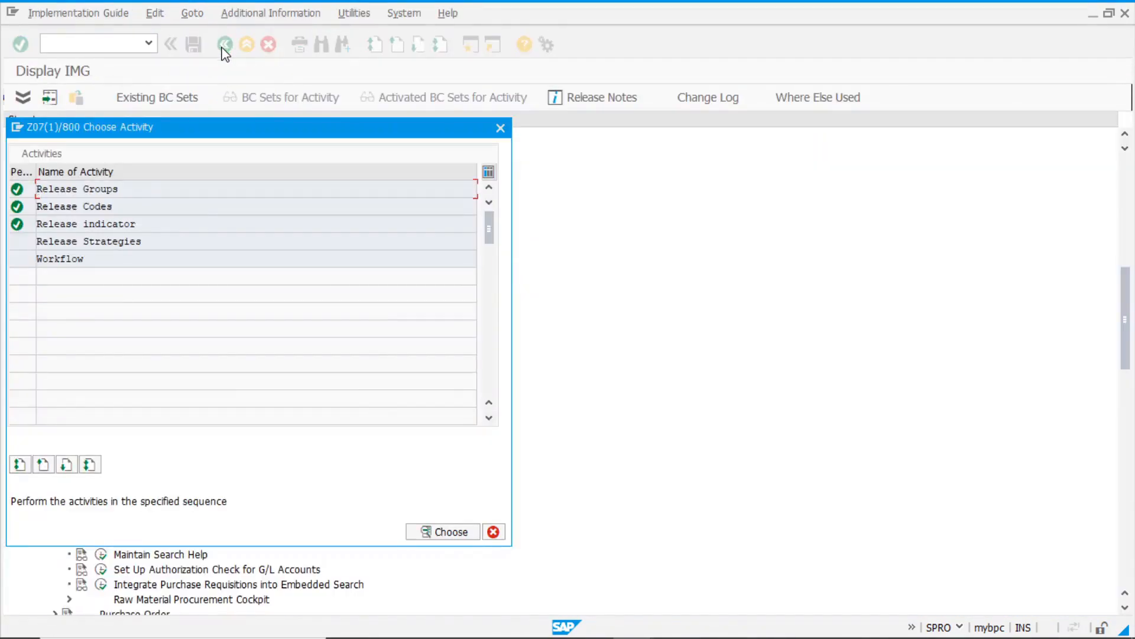
pyautogui.doubleClick(159, 242)
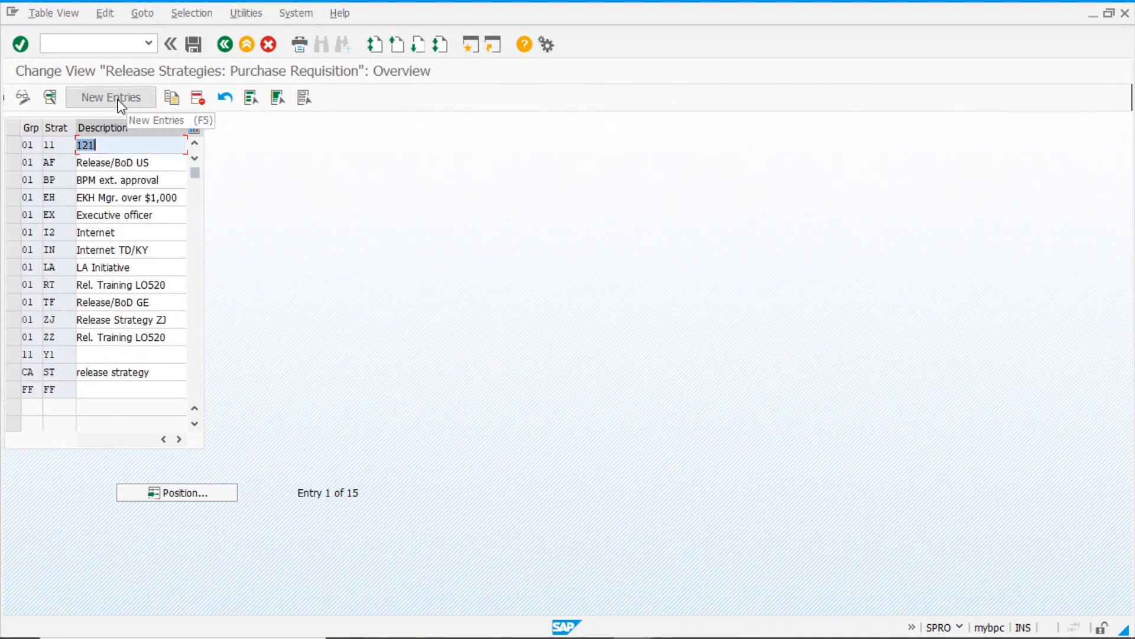
# - Create a new entry in release group 99 for strategy S1, described as Less than $1000, with release code 01
pyautogui.click(119, 99)
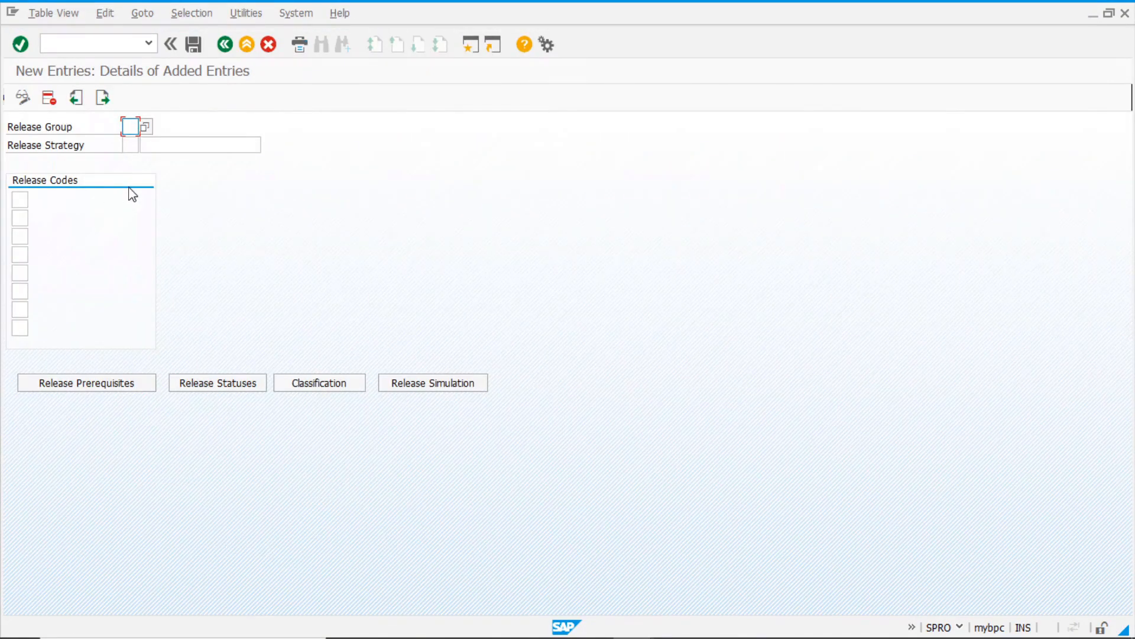
pyautogui.press('Tab')
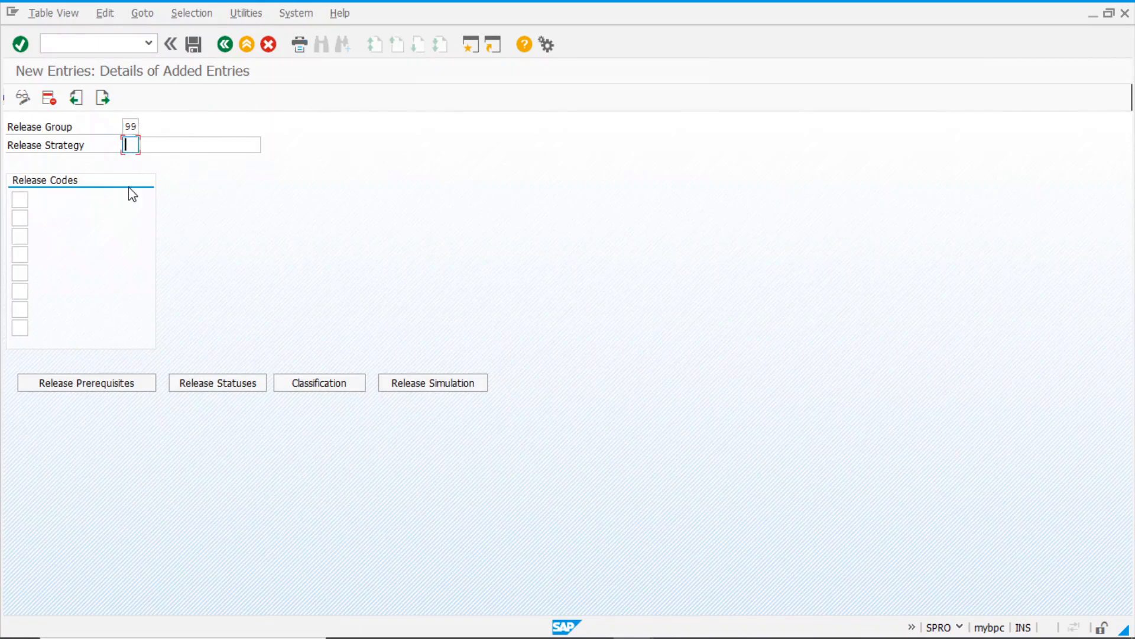
pyautogui.write('s1')
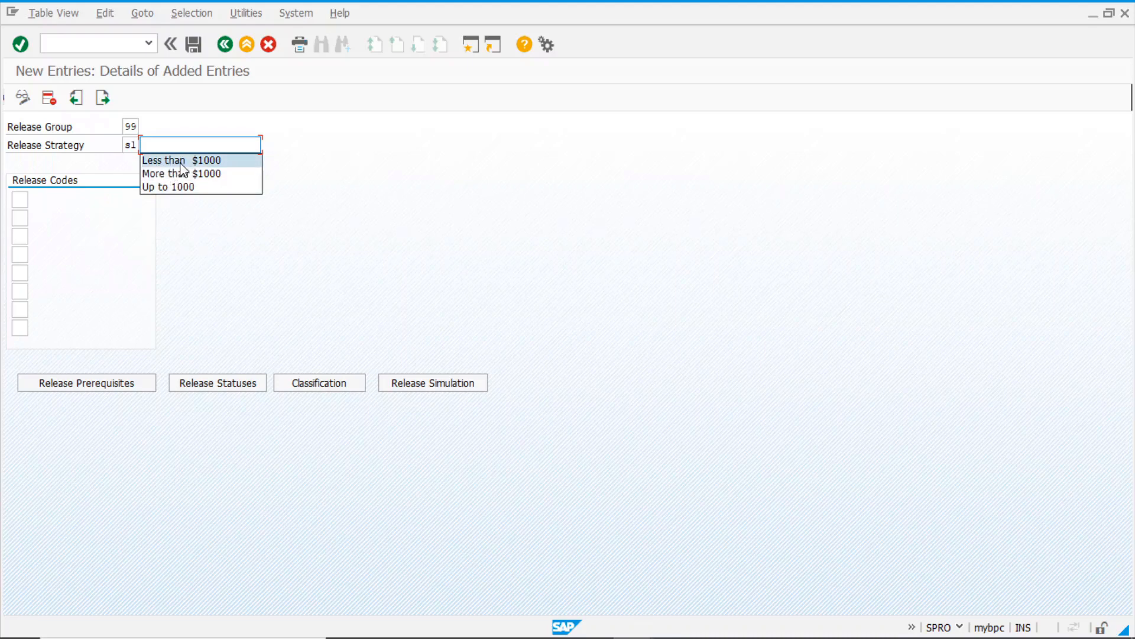
pyautogui.click(190, 161)
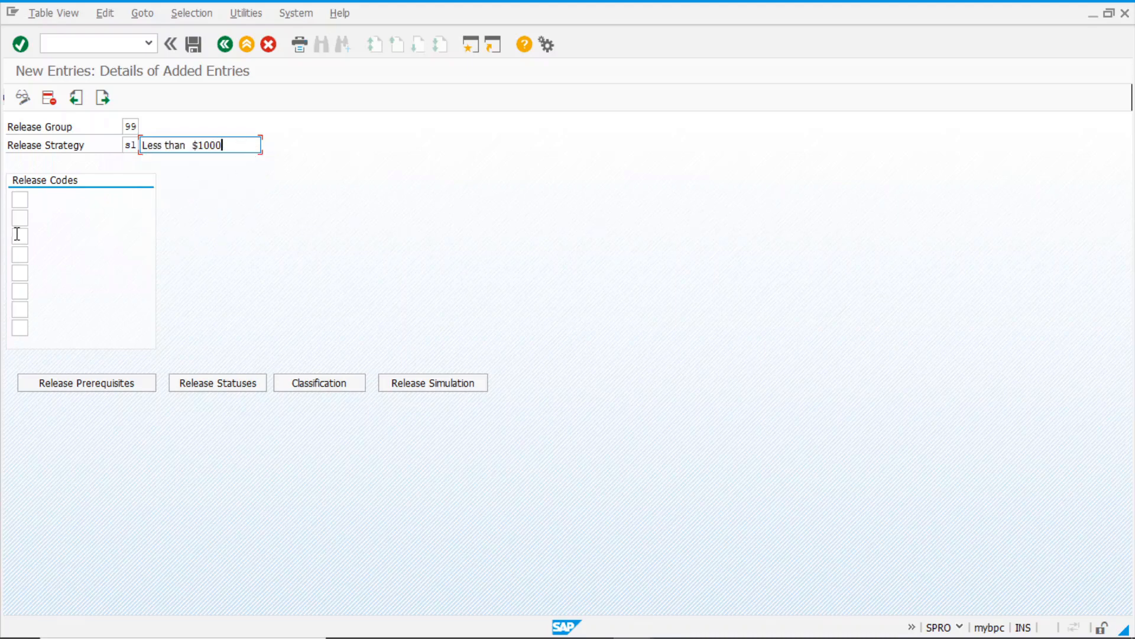
pyautogui.click(18, 198)
pyautogui.write('01')
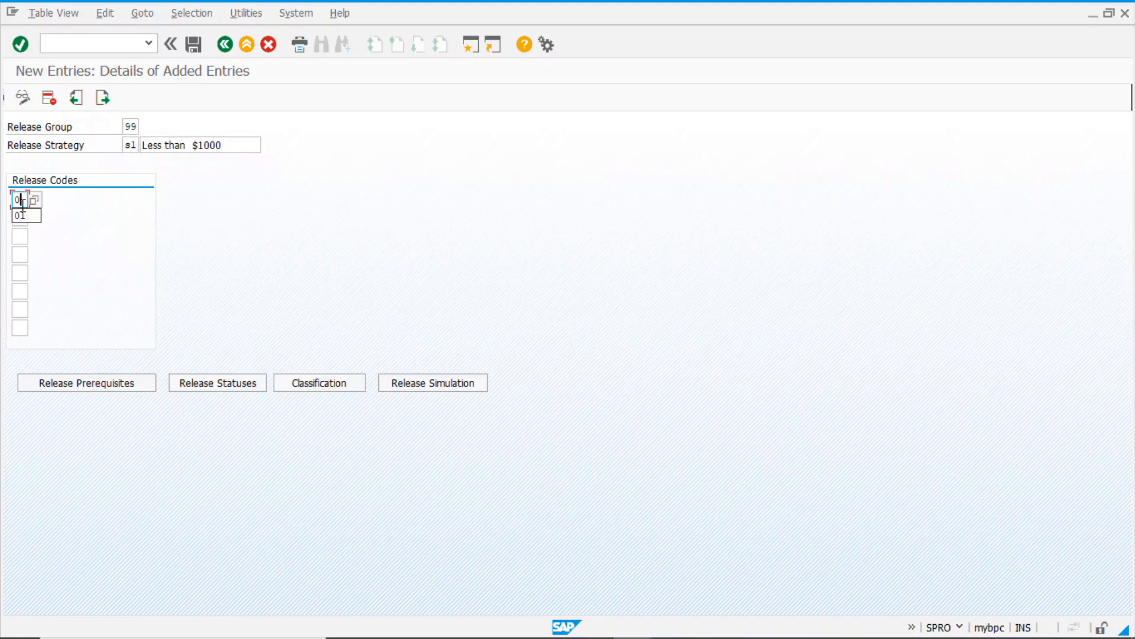
pyautogui.press('Return')
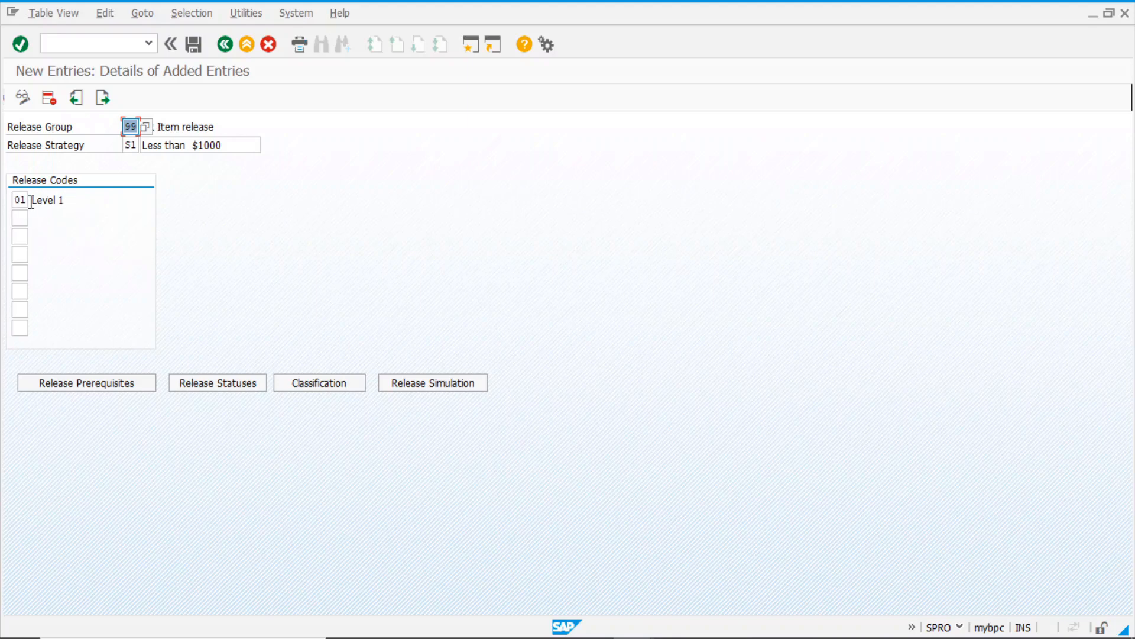
# - Open the release prerequisites of strategy S1 and accept them for release code 01
pyautogui.click(90, 395)
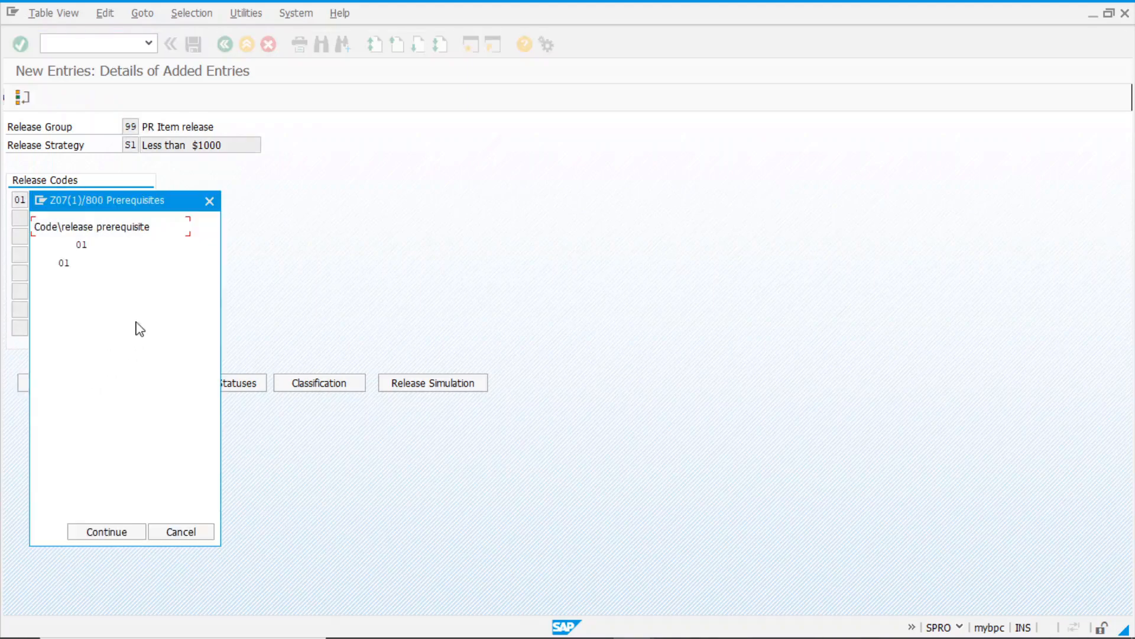
pyautogui.moveTo(128, 201); pyautogui.dragTo(299, 156)
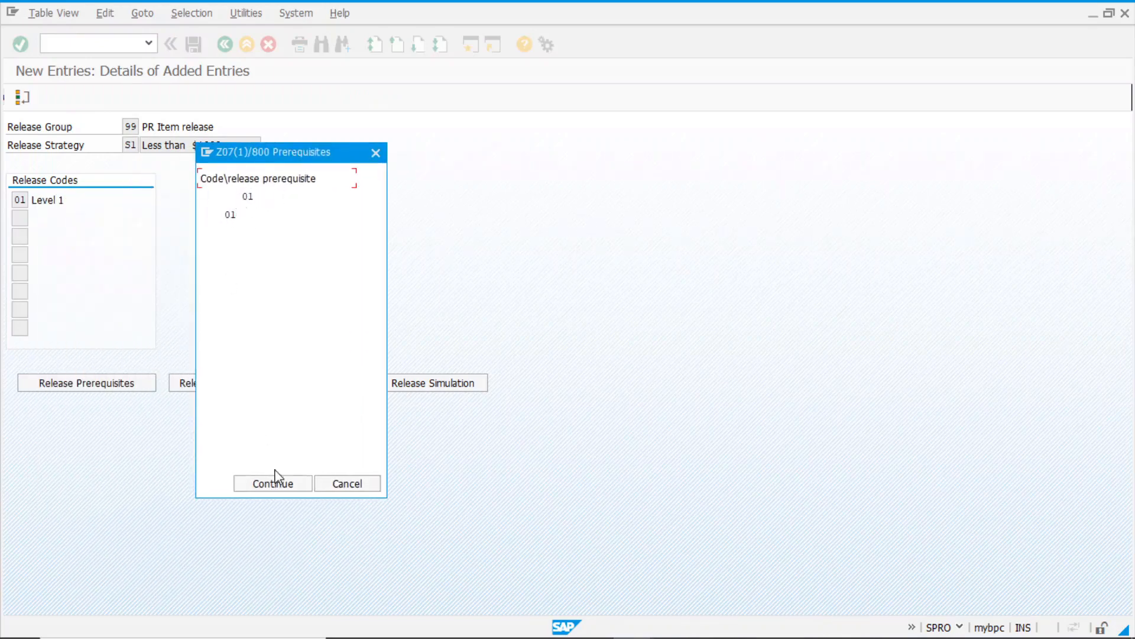
pyautogui.click(279, 491)
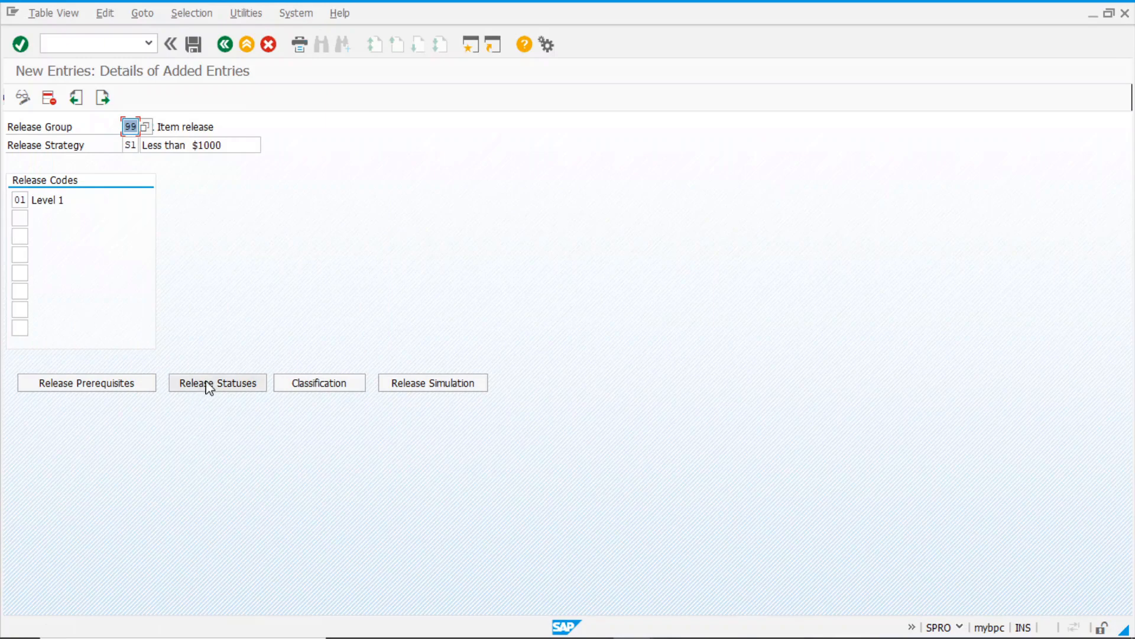
# - In the release statuses, choose indicator F (Blocked) for the unreleased state of code 01 and accept the statuses
pyautogui.click(209, 388)
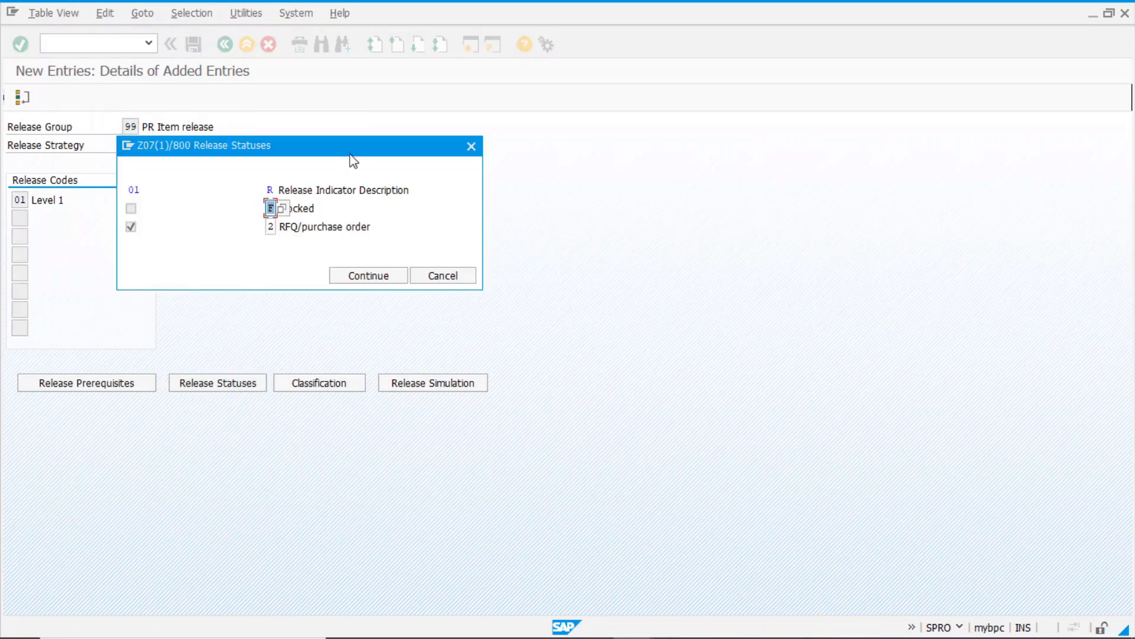
pyautogui.moveTo(350, 152); pyautogui.dragTo(428, 120)
pyautogui.click(360, 176)
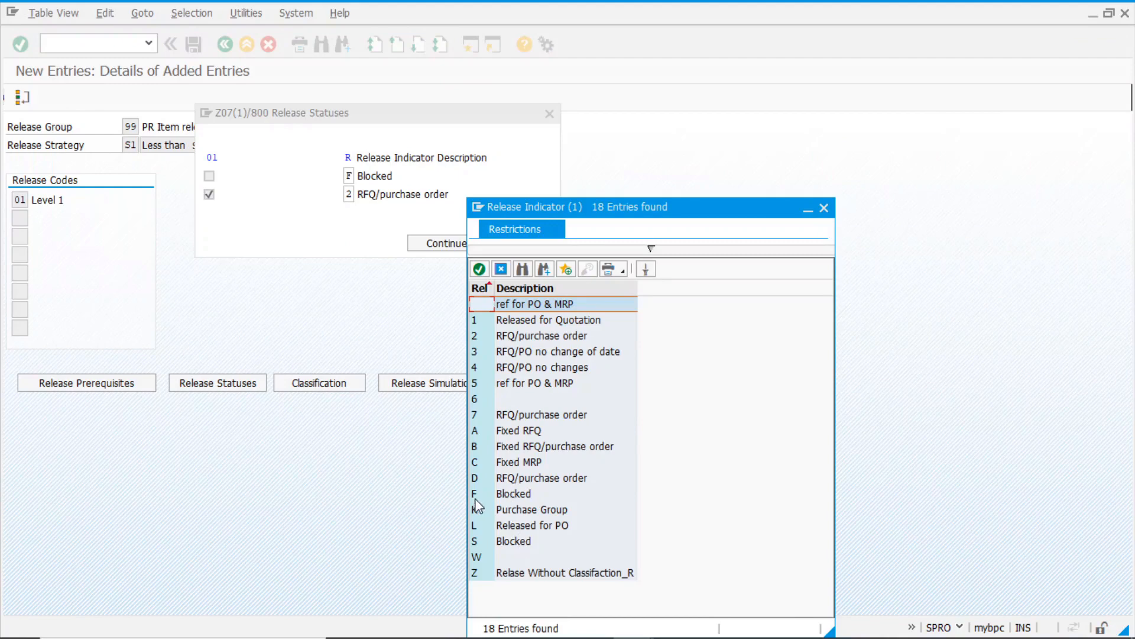
pyautogui.doubleClick(520, 494)
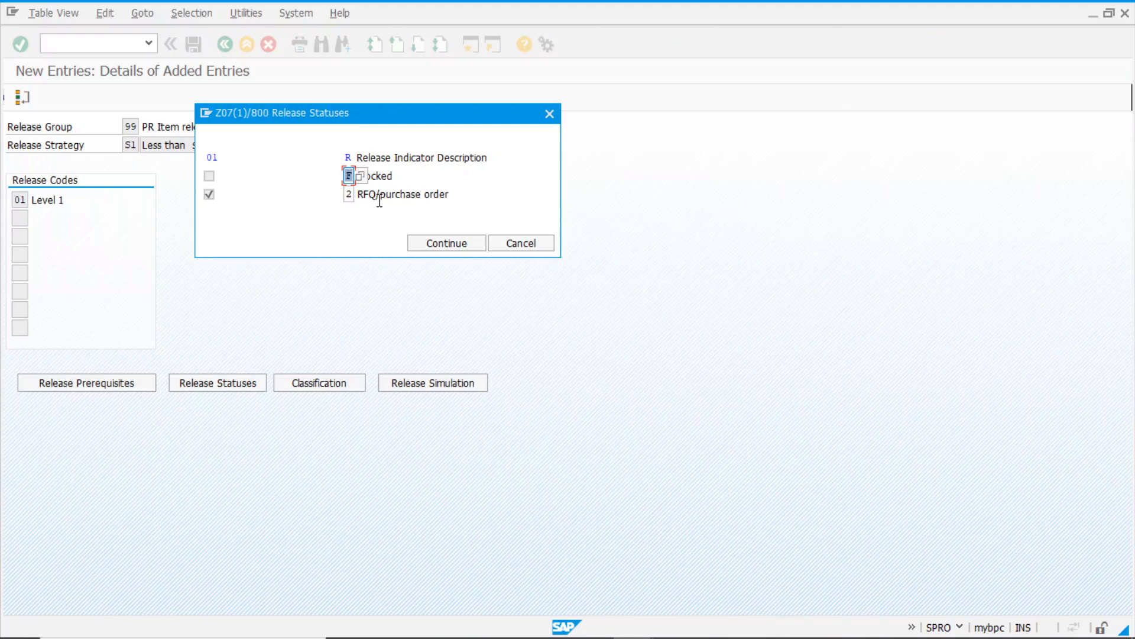
pyautogui.click(446, 244)
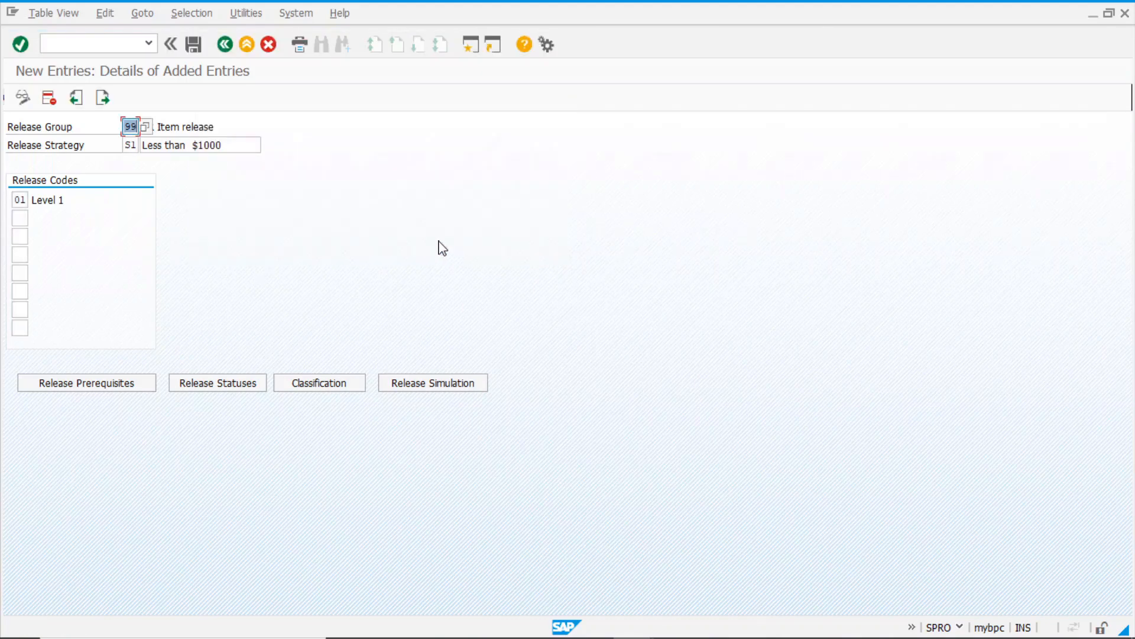
# - Open the classification of strategy S1 and set Total Value of Item to < 1000.00 EUR
pyautogui.click(341, 388)
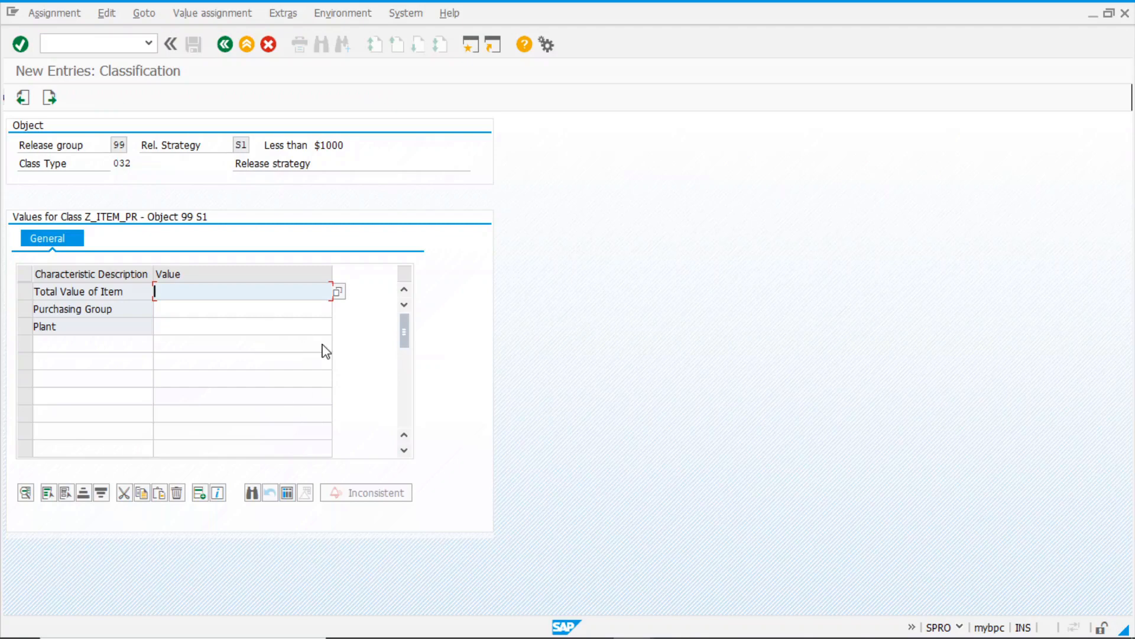
pyautogui.press('BackSpace')
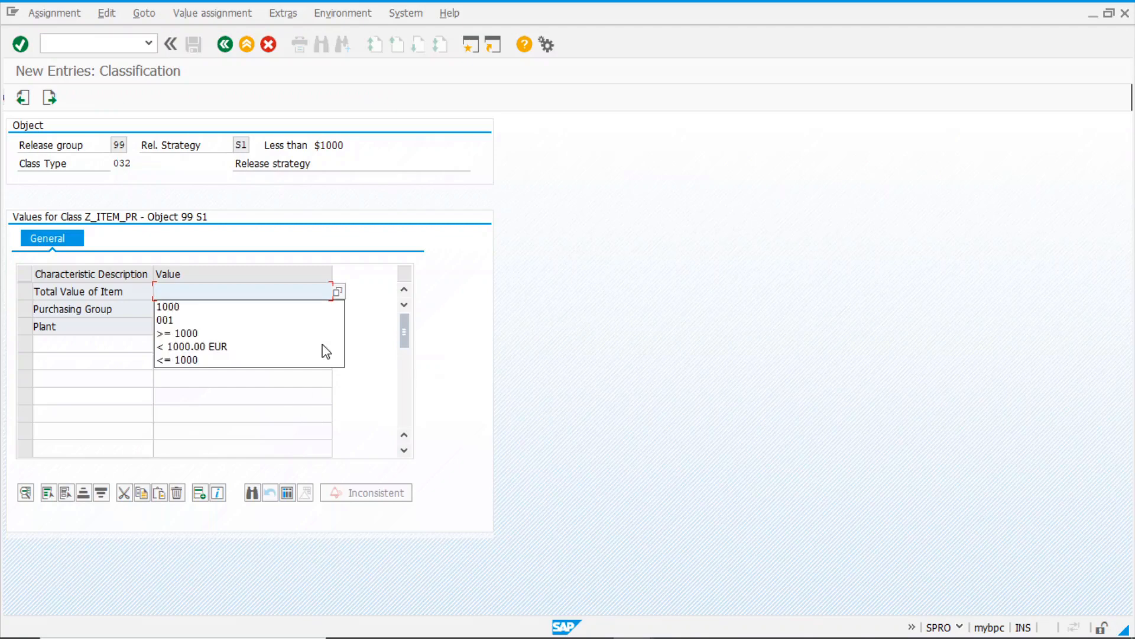
pyautogui.press('Down')
pyautogui.press('Down')
pyautogui.press('Down')
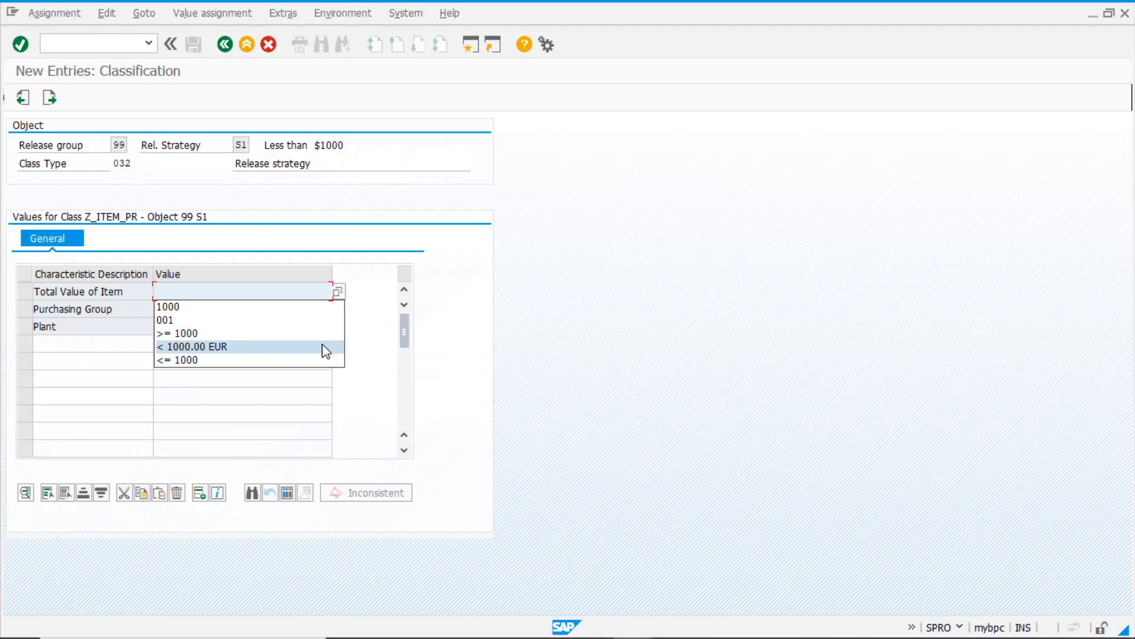
pyautogui.press('Return')
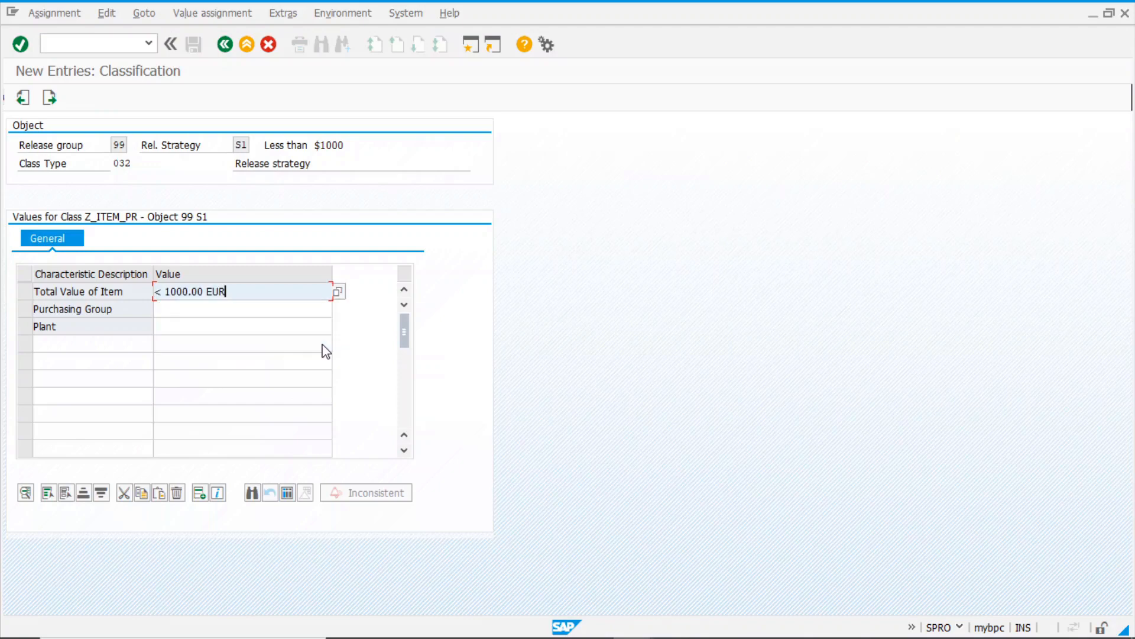
# - Set Purchasing Group to 001 and Plant to 1000 in the classification, then return to the strategy details
pyautogui.click(177, 311)
pyautogui.write('001')
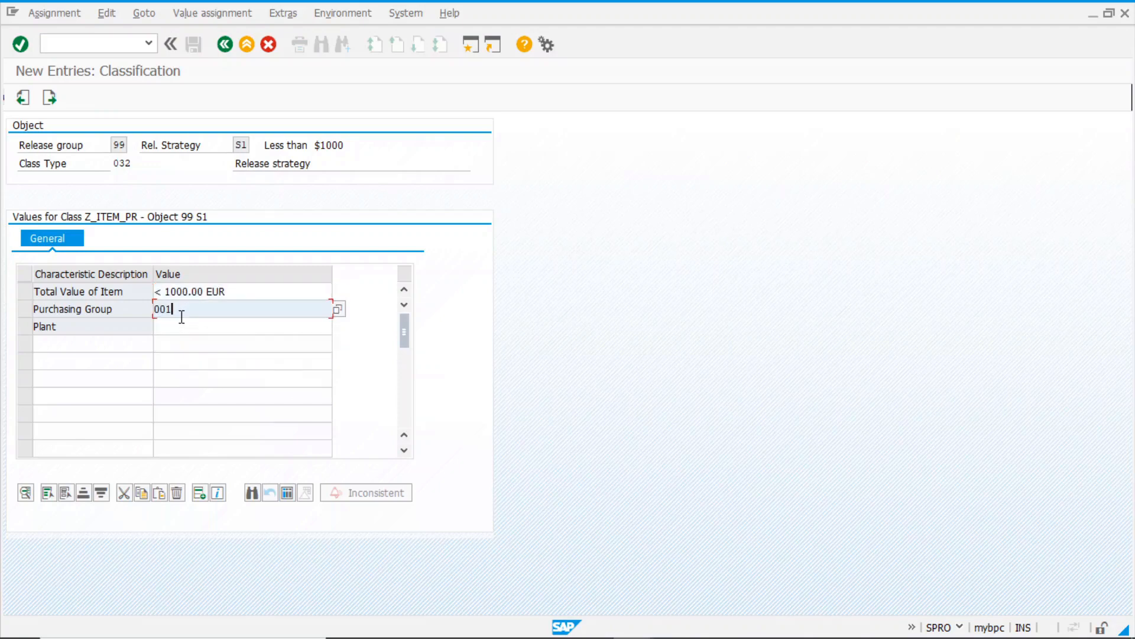
pyautogui.click(189, 322)
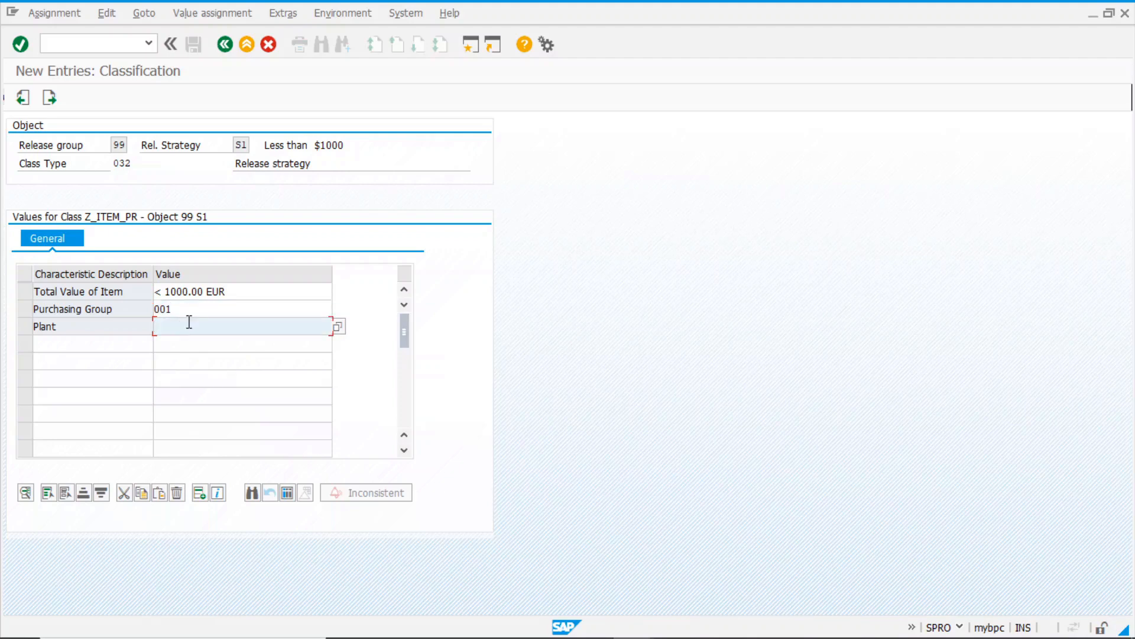
pyautogui.write('1000')
pyautogui.press('Return')
pyautogui.click(50, 98)
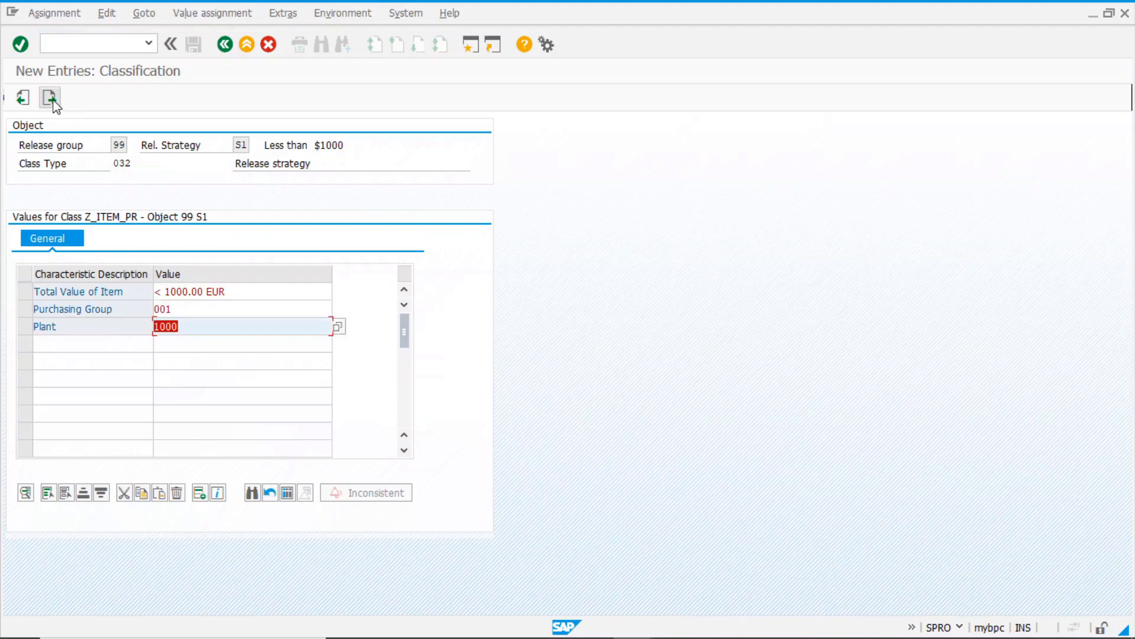
pyautogui.click(194, 44)
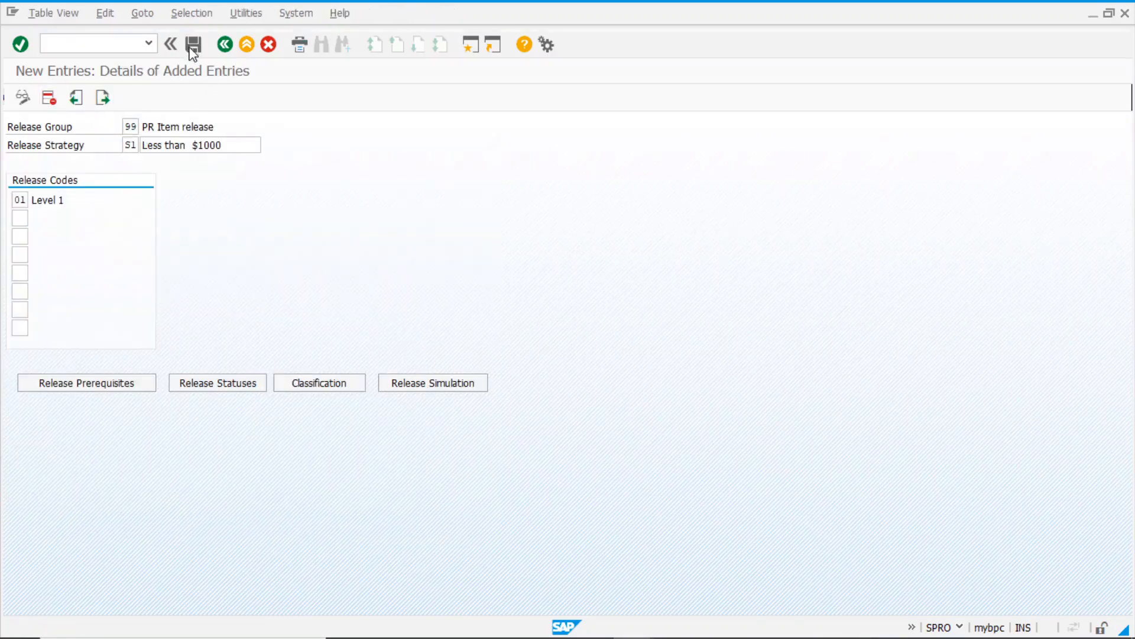
# - Simulate the release of strategy S1 with code 01, check the resulting release indicator, and close the simulation
pyautogui.click(451, 386)
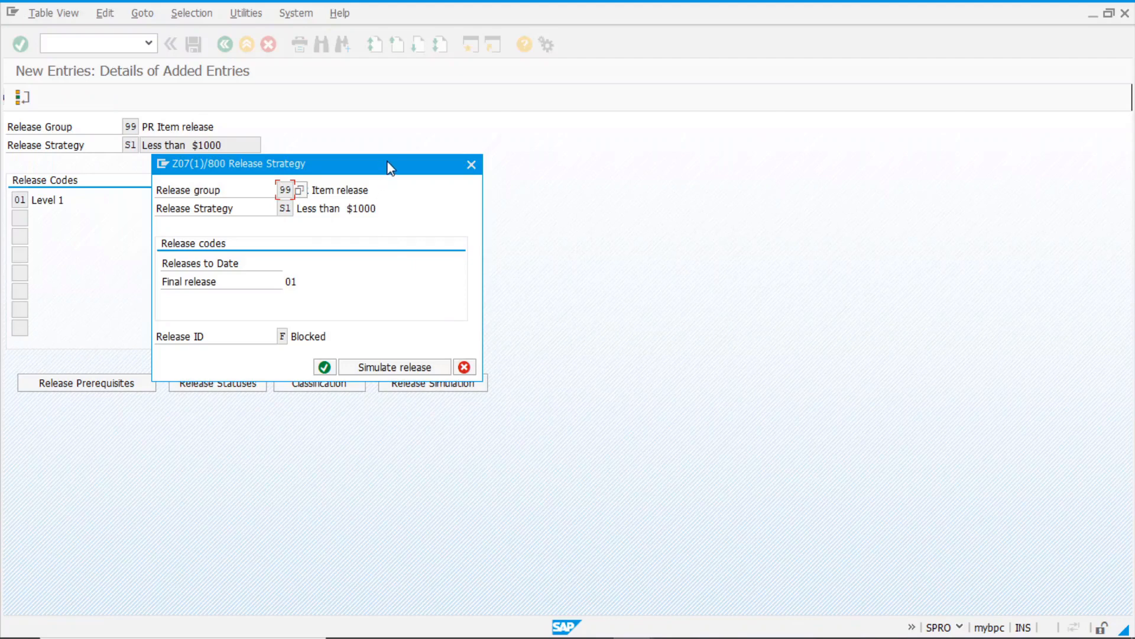
pyautogui.moveTo(391, 166); pyautogui.dragTo(530, 101)
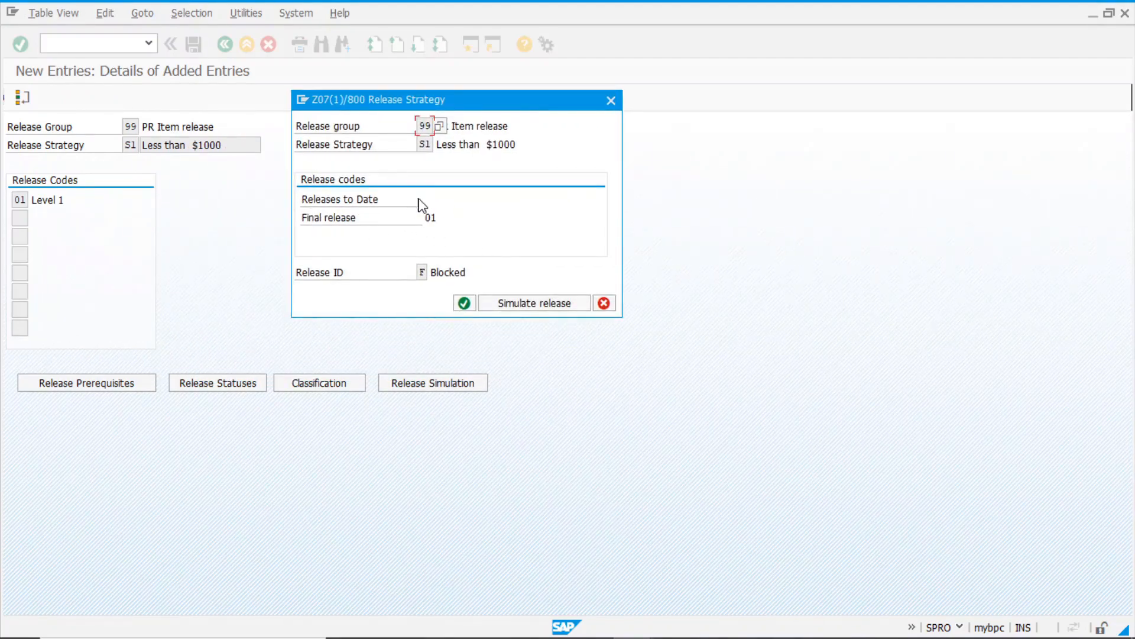
pyautogui.click(553, 304)
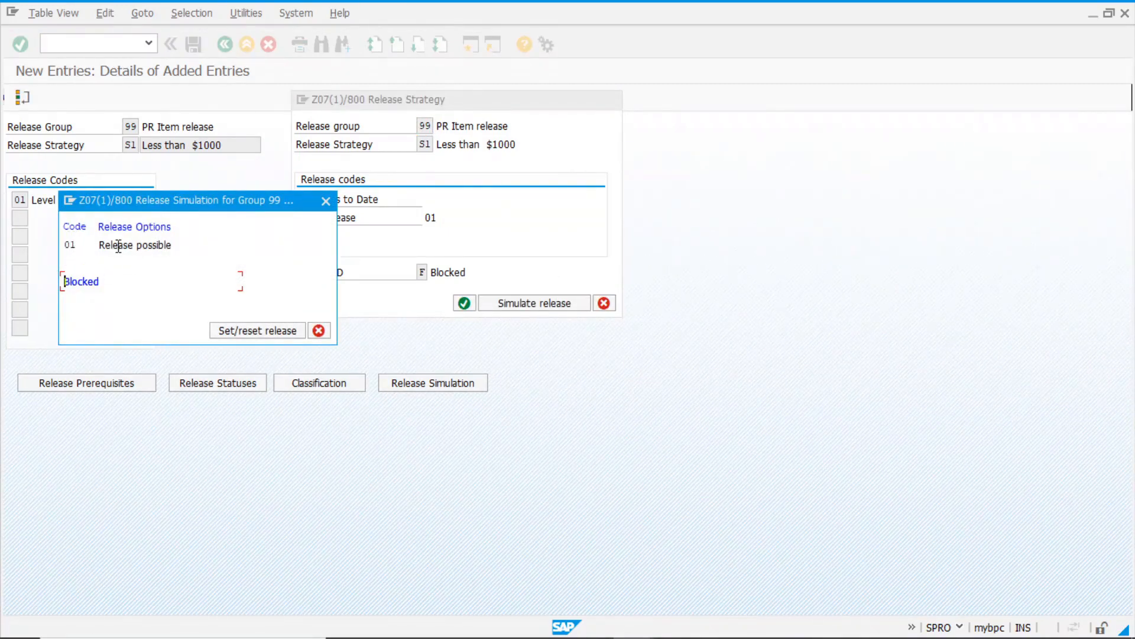
pyautogui.doubleClick(152, 245)
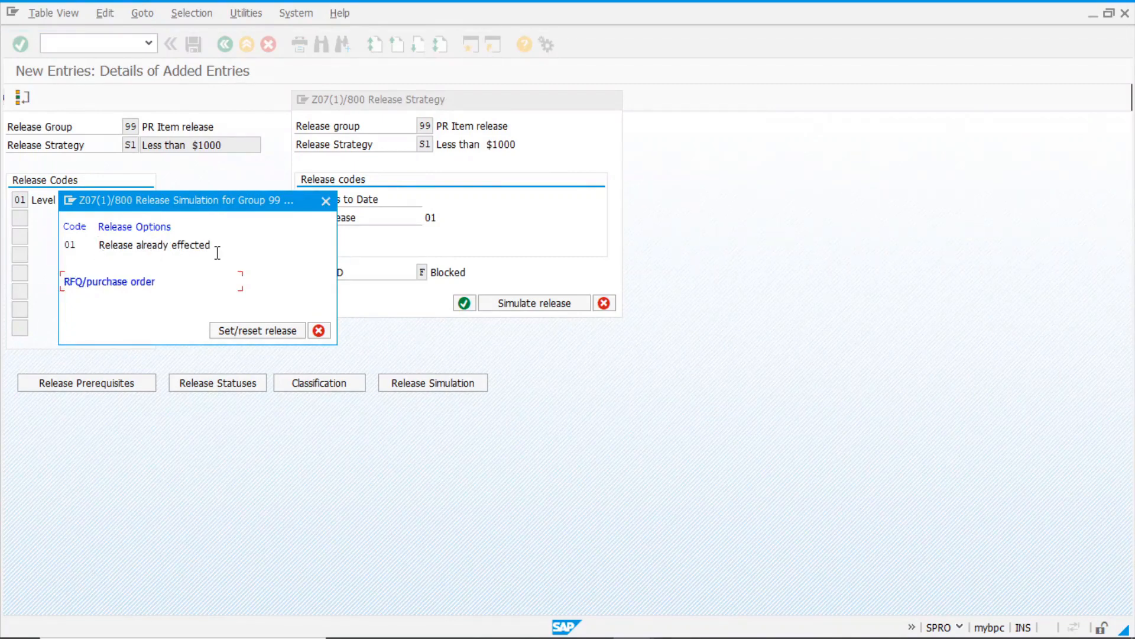
pyautogui.moveTo(156, 285); pyautogui.dragTo(55, 281)
pyautogui.click(173, 283)
pyautogui.click(319, 330)
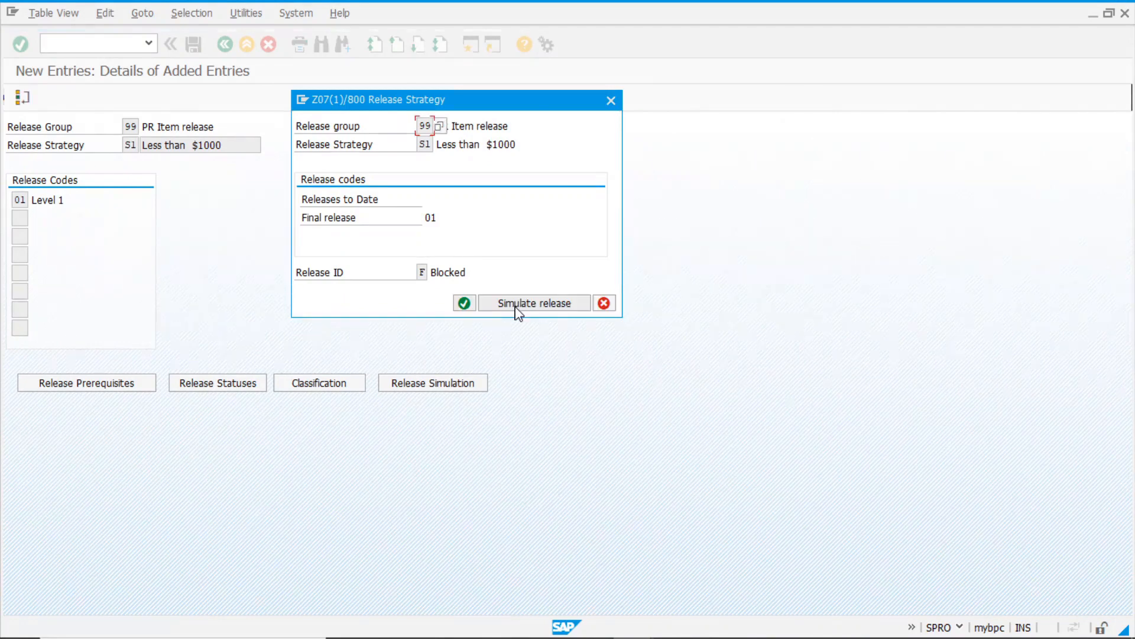
pyautogui.click(604, 303)
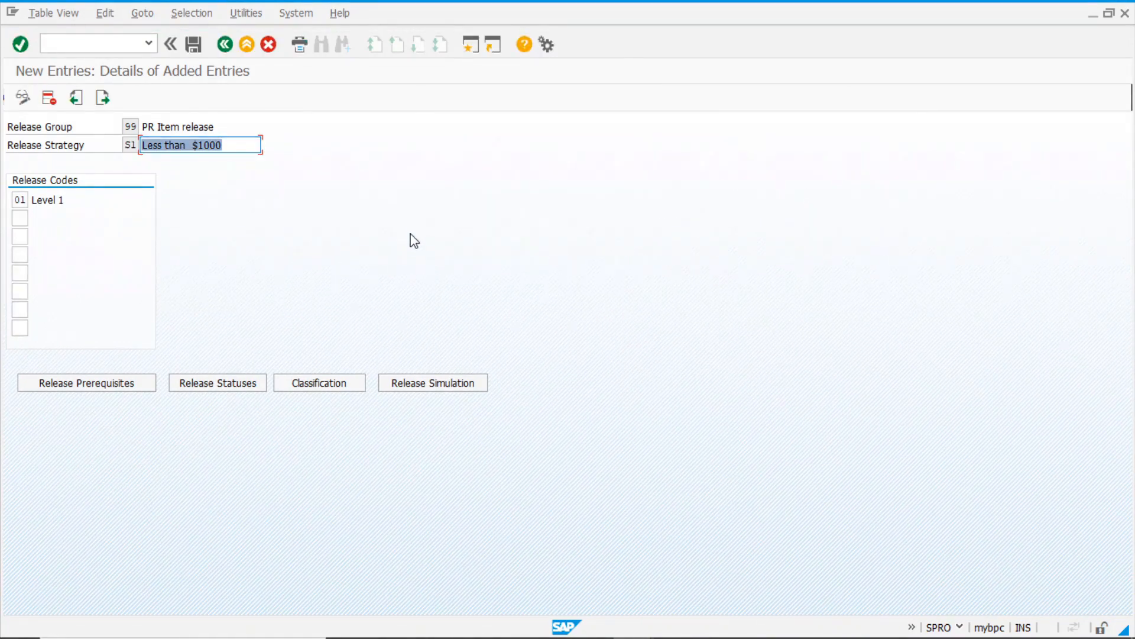
# - Save release strategy S1 and return to the release strategies overview
pyautogui.click(193, 44)
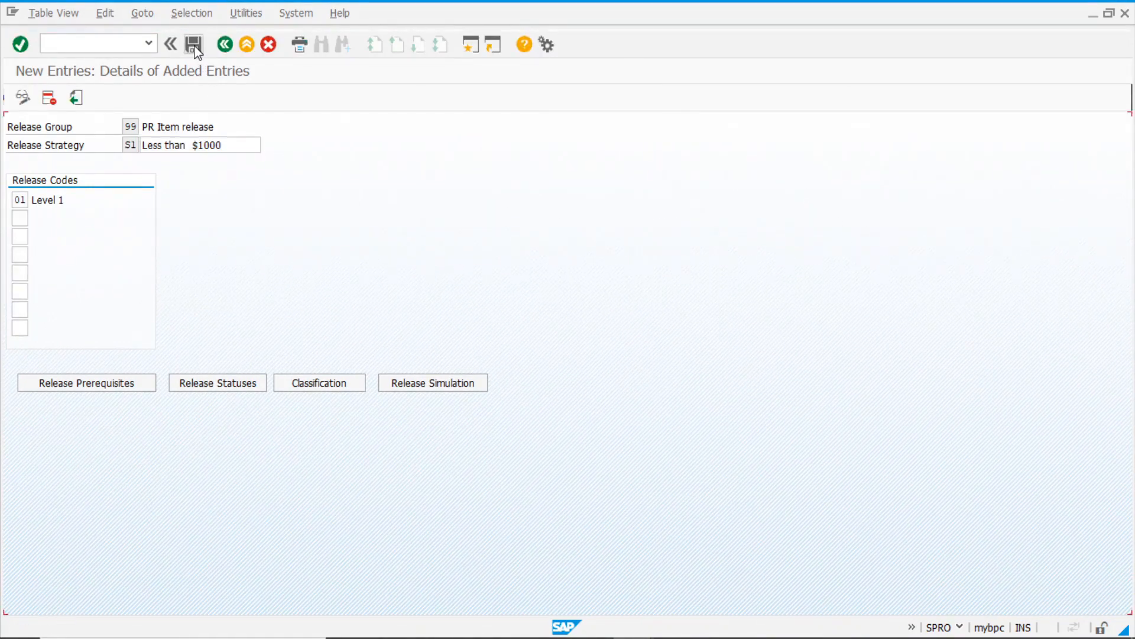
pyautogui.click(228, 43)
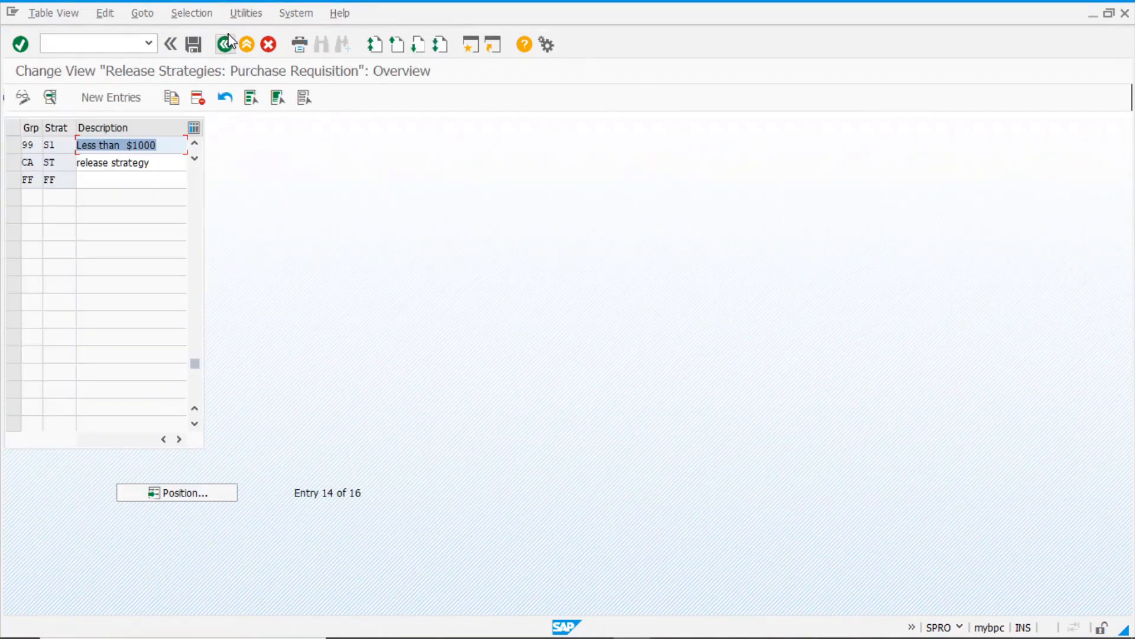
# - Create a new release strategy S2 in release group 99 with the description More than $1000
pyautogui.click(112, 100)
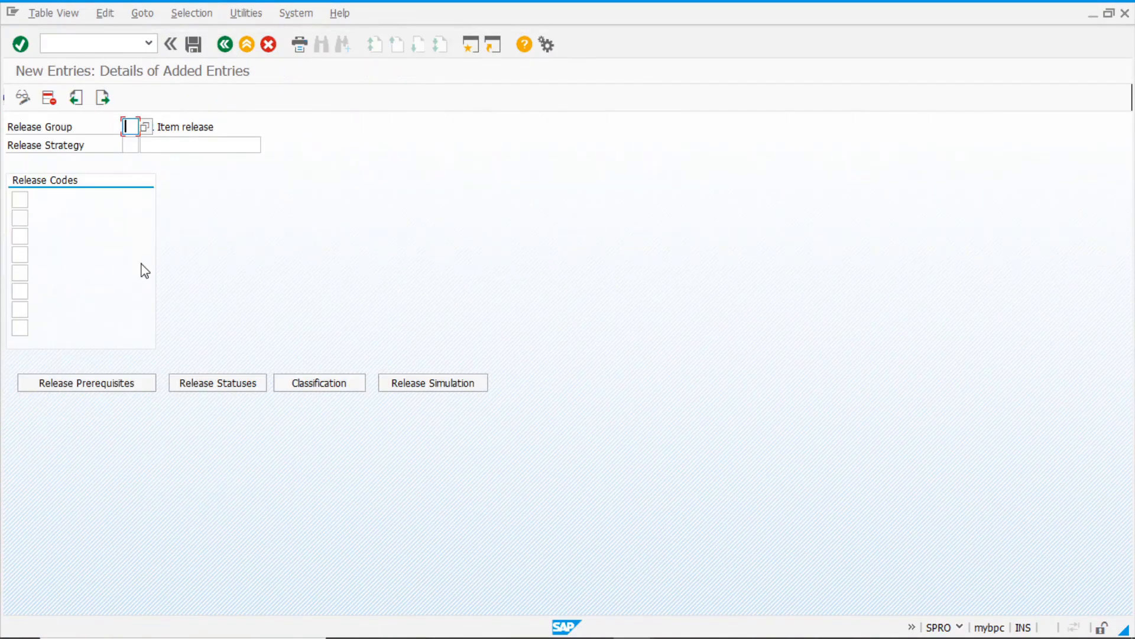
pyautogui.write('99')
pyautogui.press('Tab')
pyautogui.write('s2')
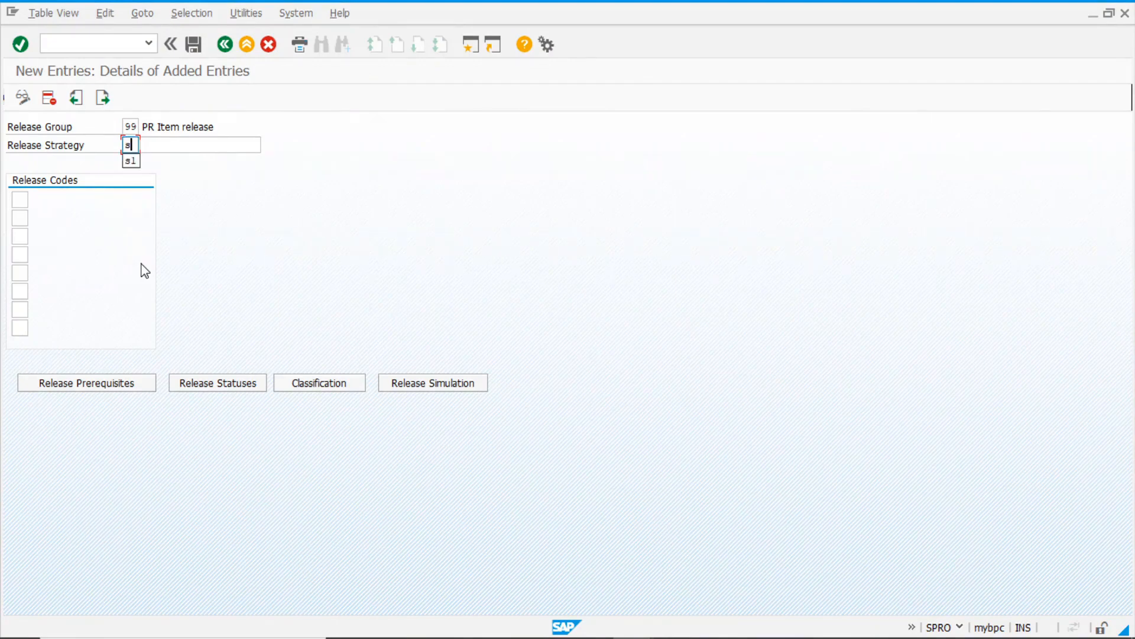
pyautogui.click(192, 148)
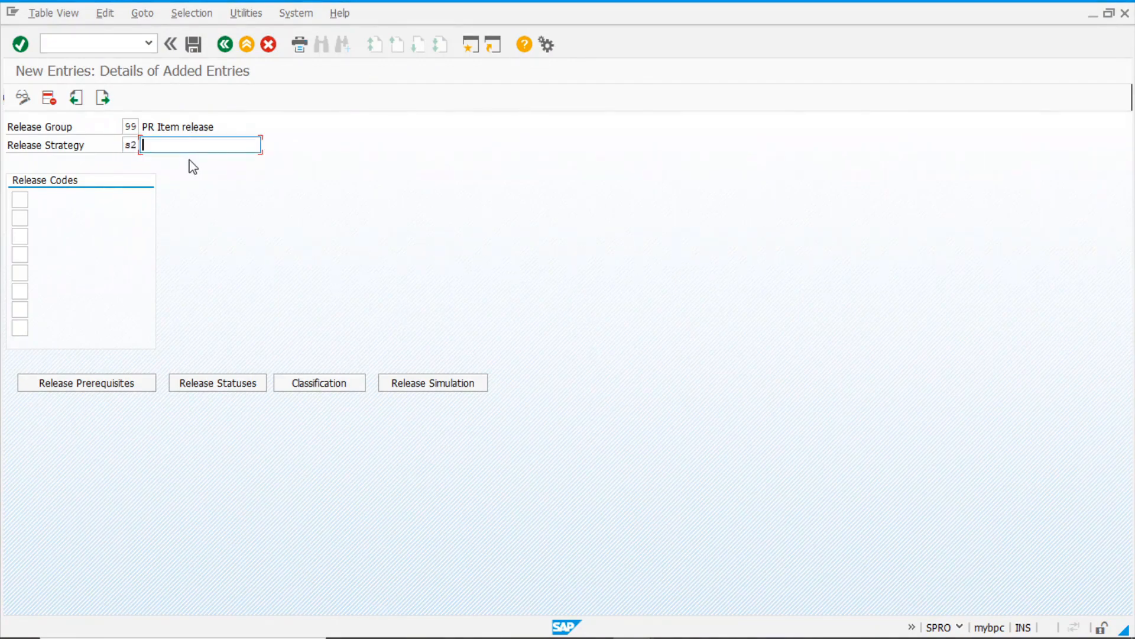
pyautogui.press('Down')
pyautogui.press('Down')
pyautogui.press('Down')
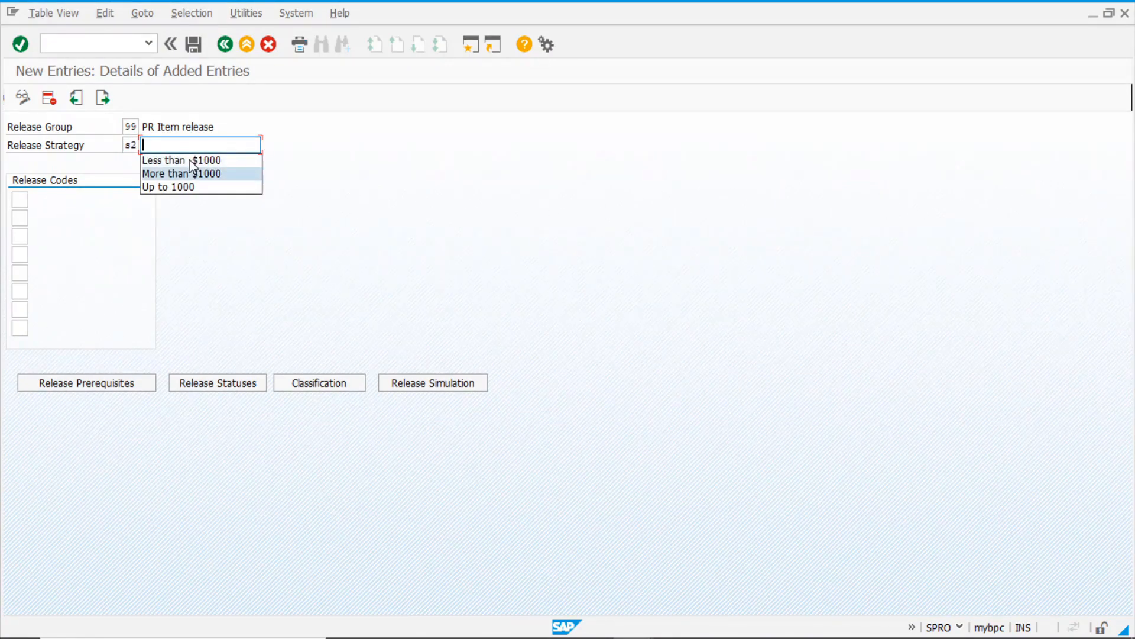
pyautogui.click(247, 174)
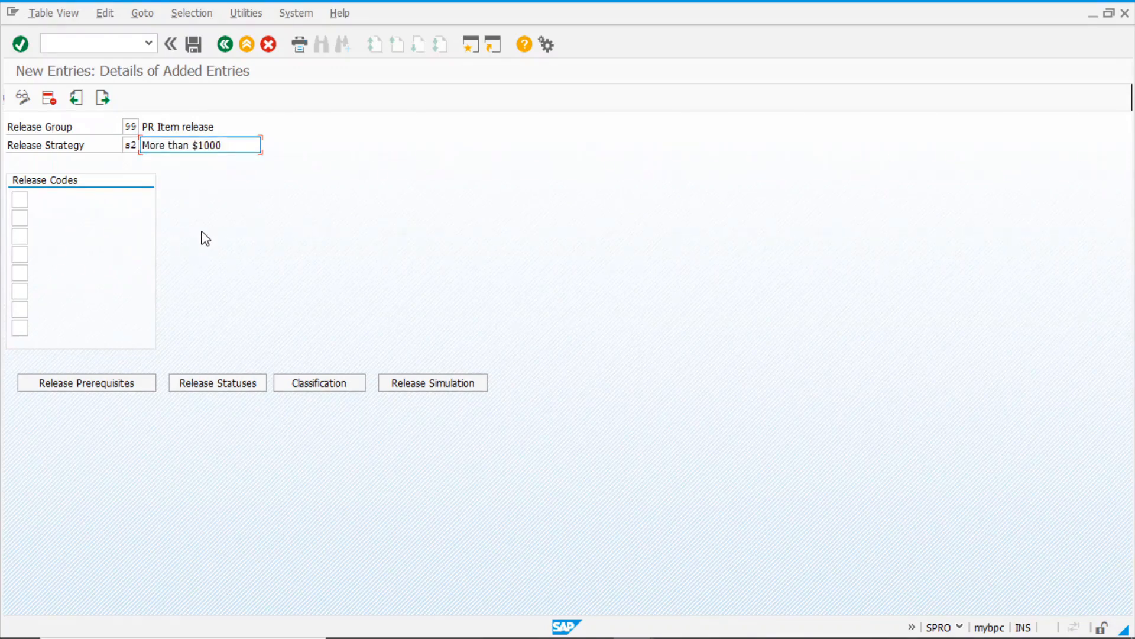
# - Assign release codes 01 and 02 to release strategy S2
pyautogui.click(21, 198)
pyautogui.write('01')
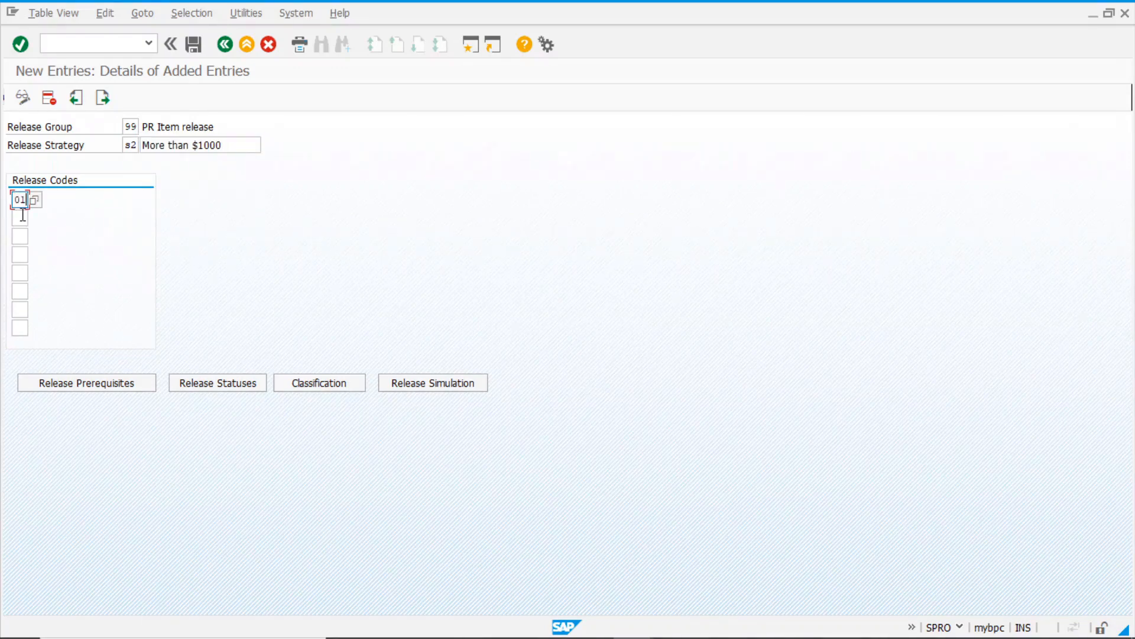
pyautogui.click(23, 215)
pyautogui.write('02')
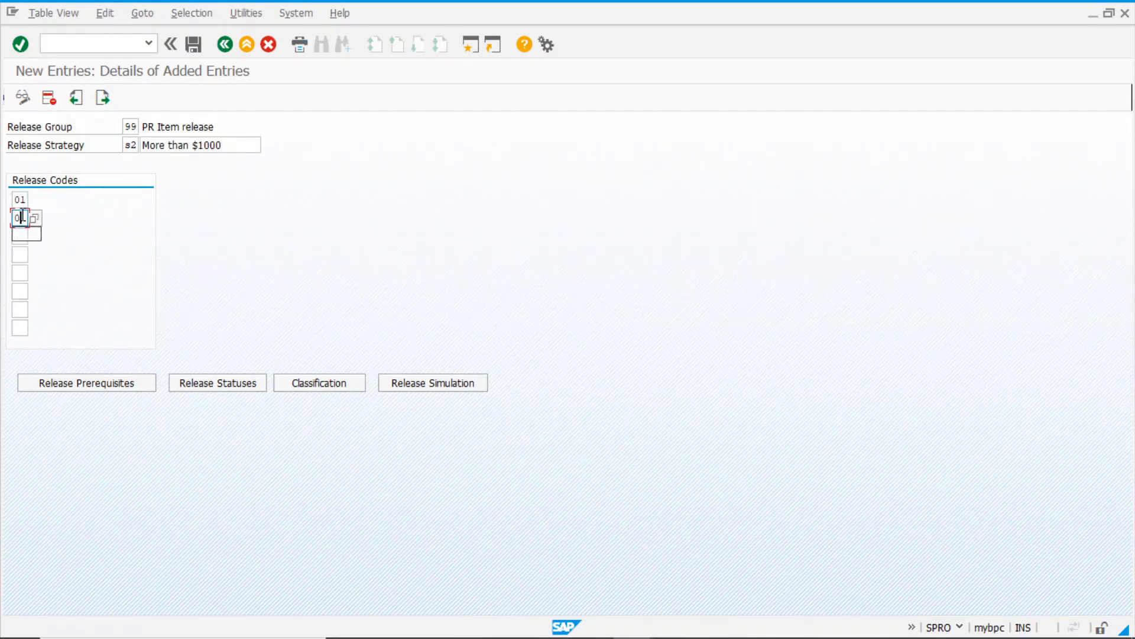
# - Define the release prerequisites of strategy S2 so that code 02 requires release by code 01, and confirm them
pyautogui.click(92, 386)
pyautogui.moveTo(172, 200); pyautogui.dragTo(440, 121)
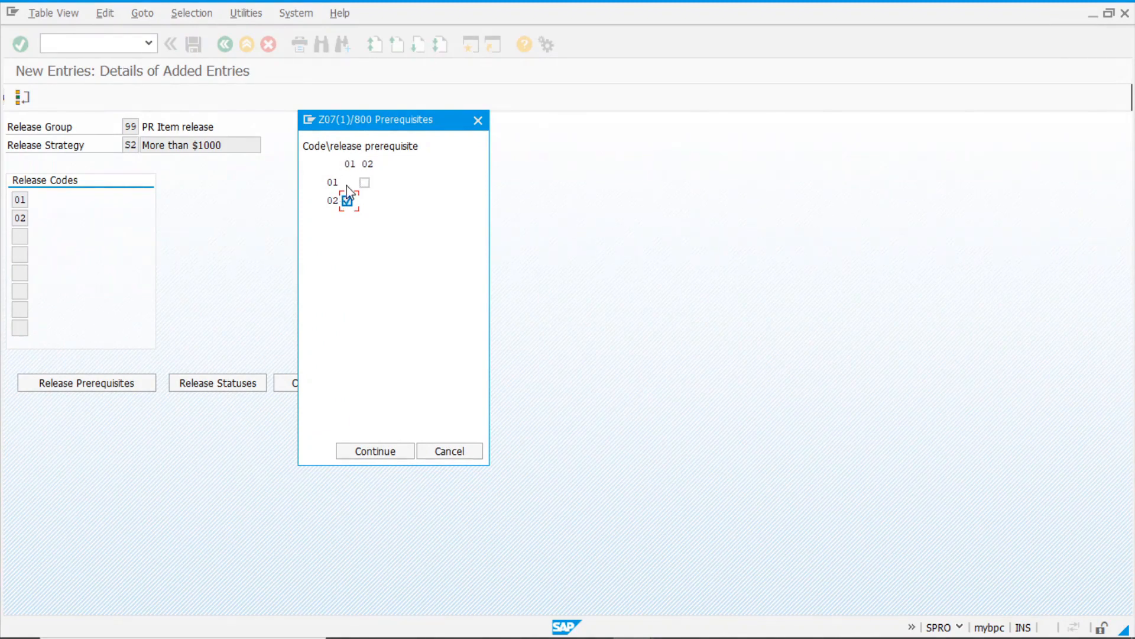
pyautogui.click(375, 452)
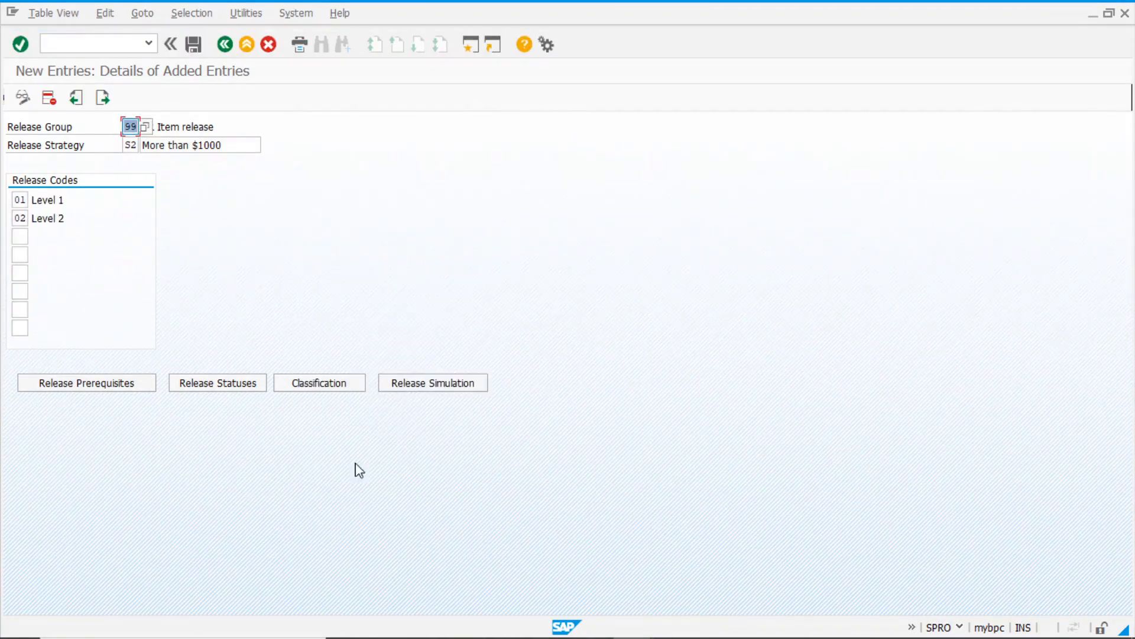
# - Review the release statuses of strategy S2 for each combination of codes 01 and 02 and accept the proposed release indicators
pyautogui.click(221, 387)
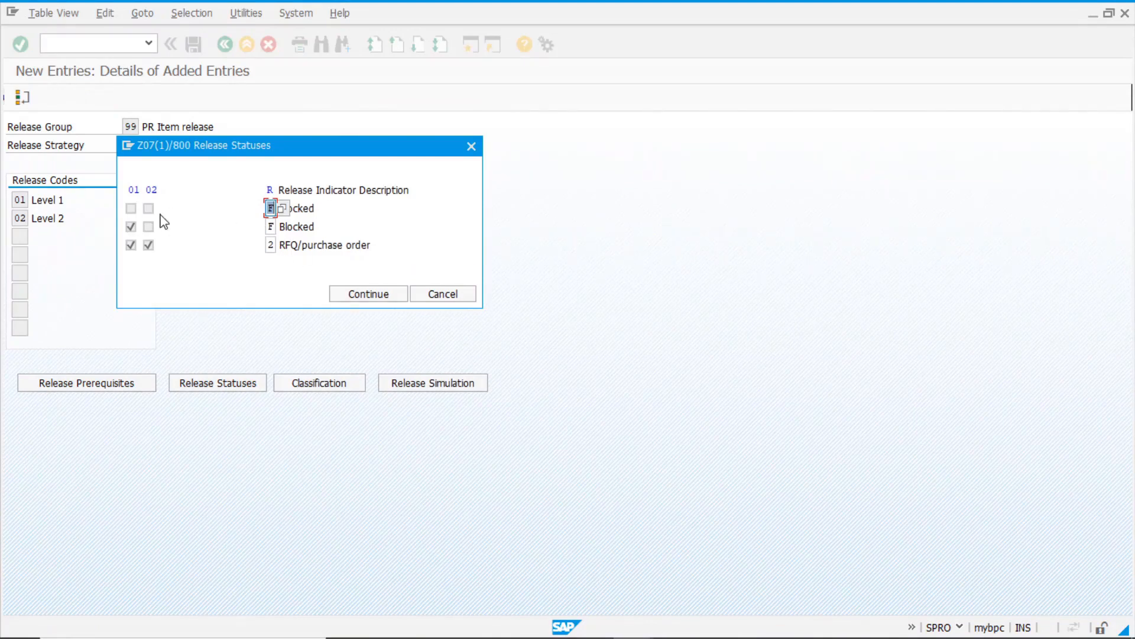
pyautogui.click(337, 209)
pyautogui.click(131, 244)
pyautogui.click(334, 227)
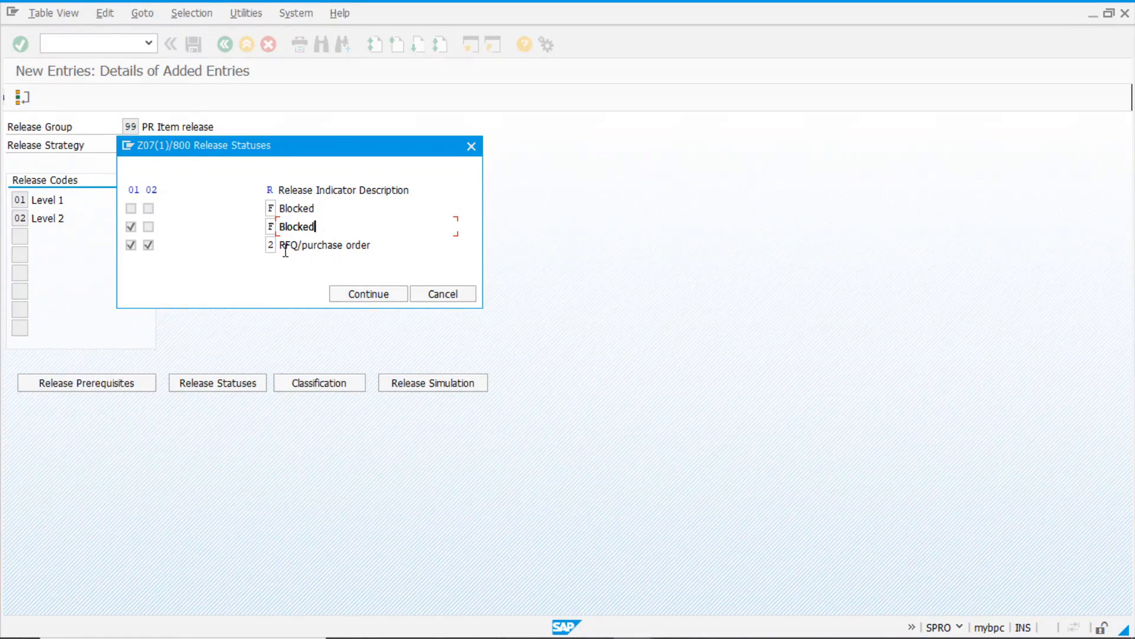
pyautogui.click(363, 298)
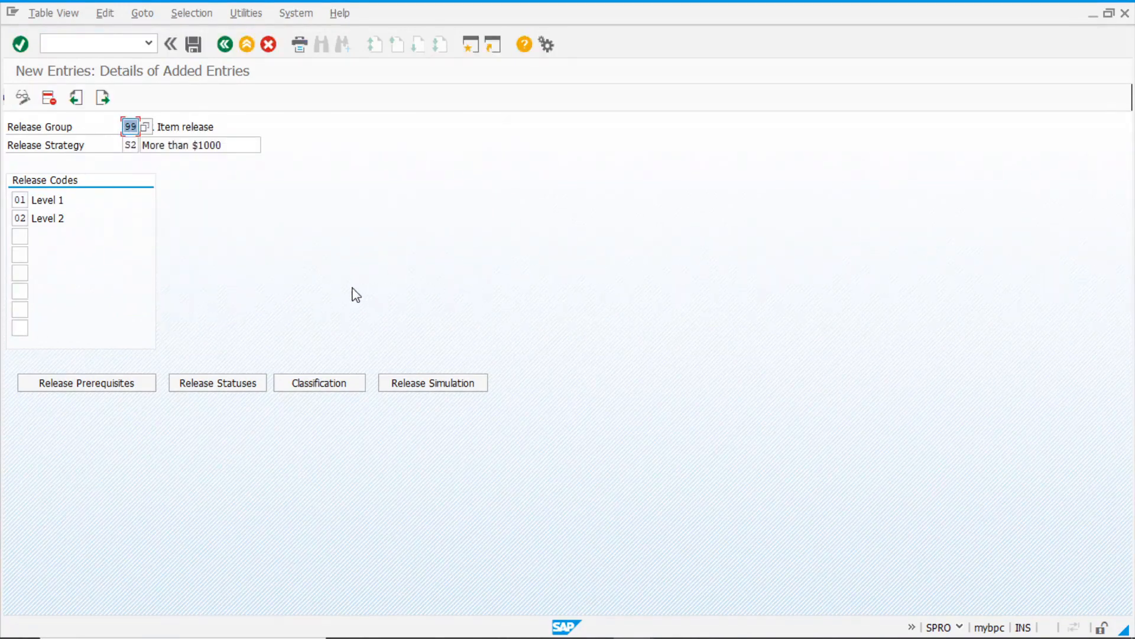
# - Open the classification of strategy S2 and set Total Value of Item to >= 1000
pyautogui.click(322, 386)
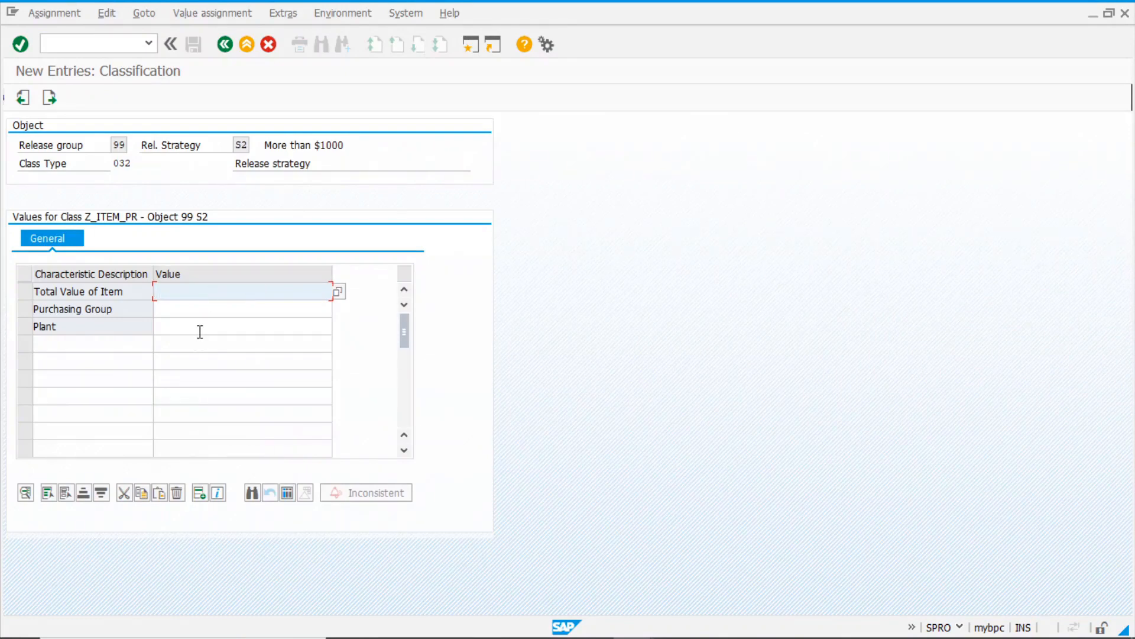
pyautogui.press('space')
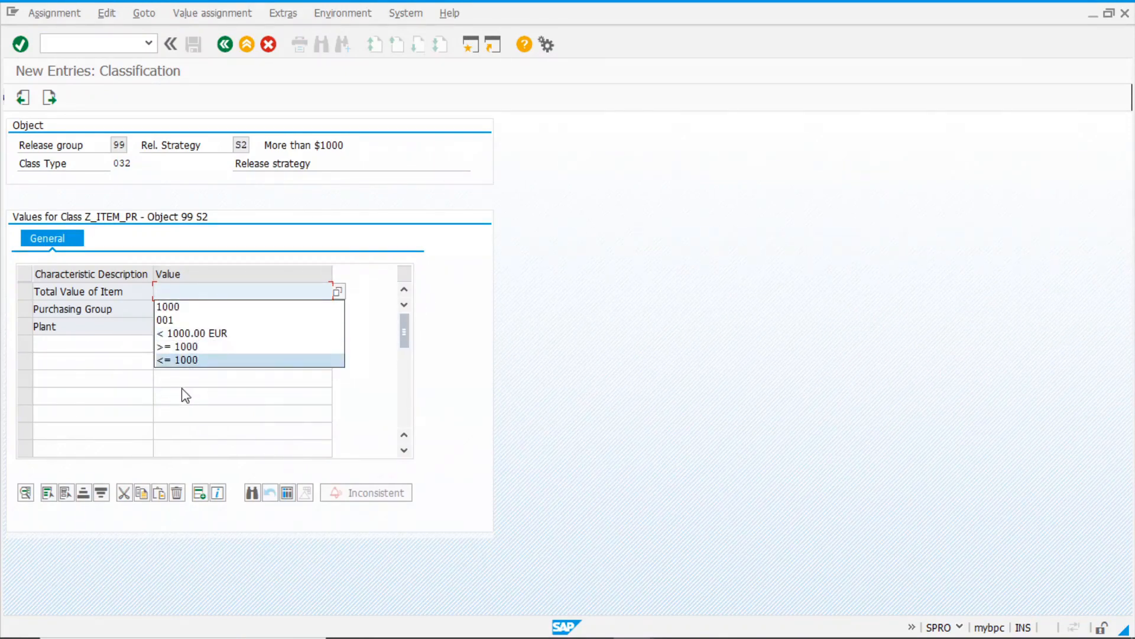
pyautogui.click(208, 347)
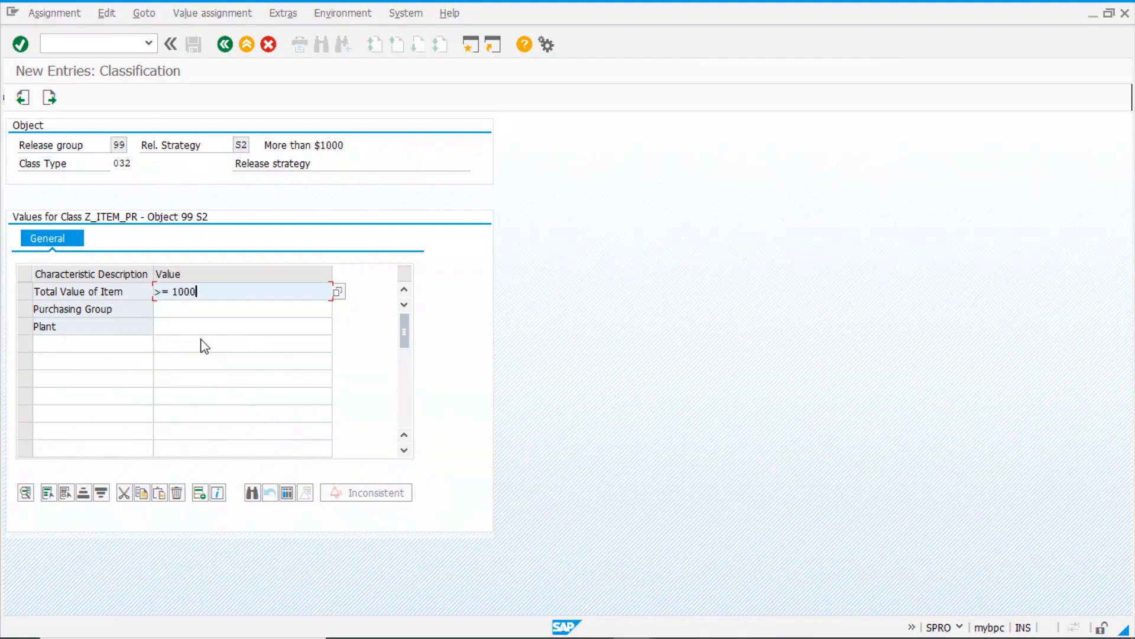
# - Set Purchasing Group to 001 and Plant to 1000 in the classification, then return to strategy S2 and save it
pyautogui.click(178, 309)
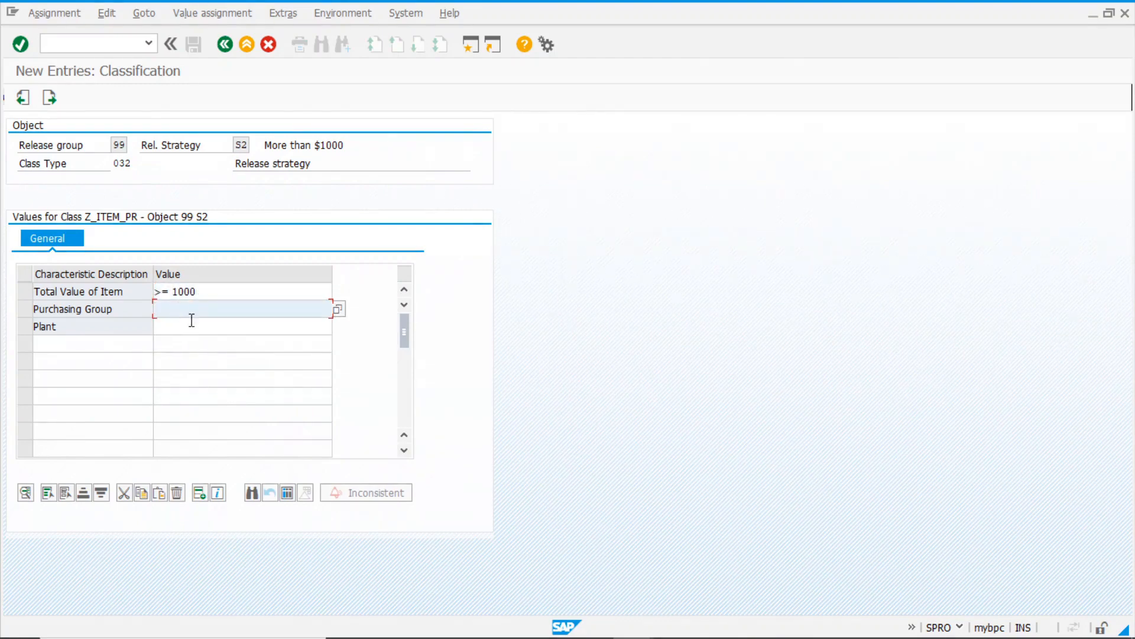
pyautogui.write('001')
pyautogui.click(199, 329)
pyautogui.write('100')
pyautogui.click(201, 340)
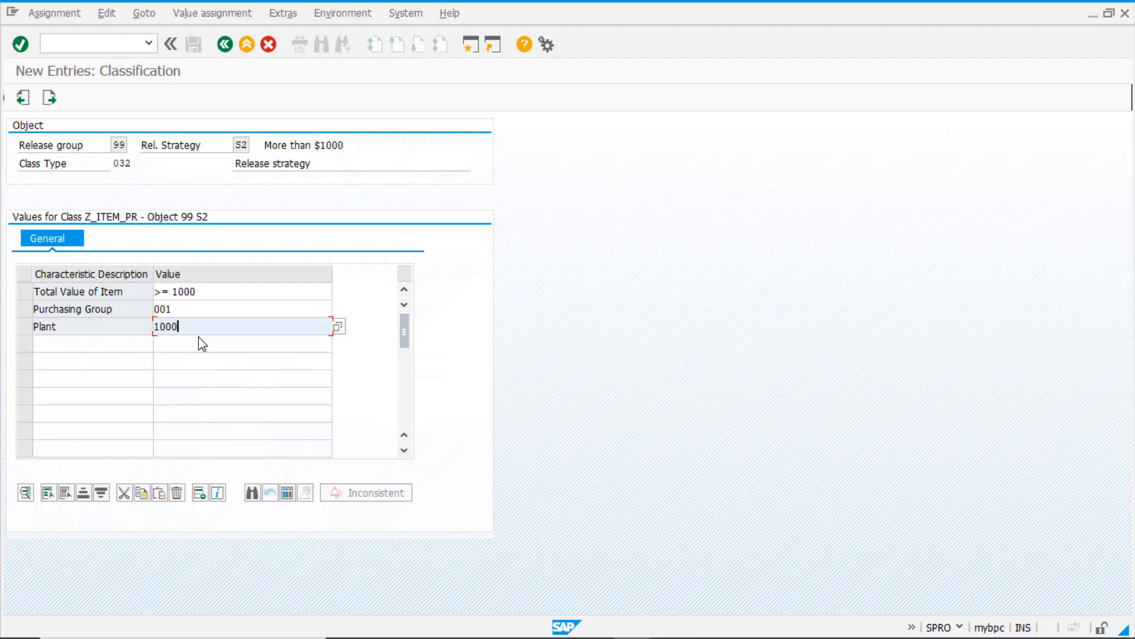
pyautogui.click(50, 99)
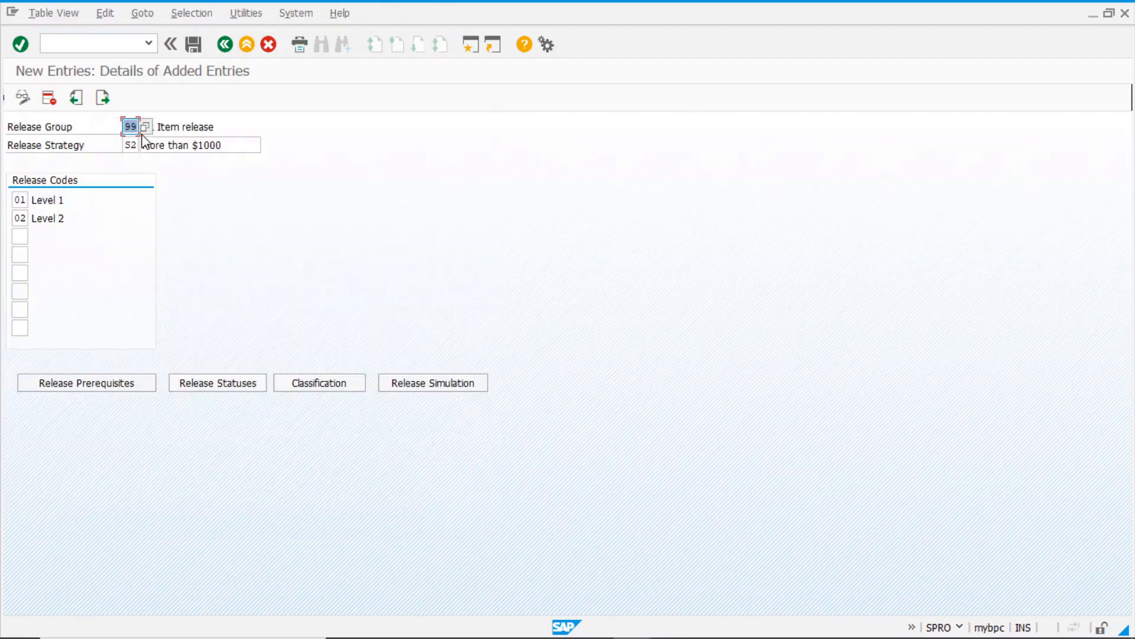
pyautogui.hotkey('ctrl', 's')
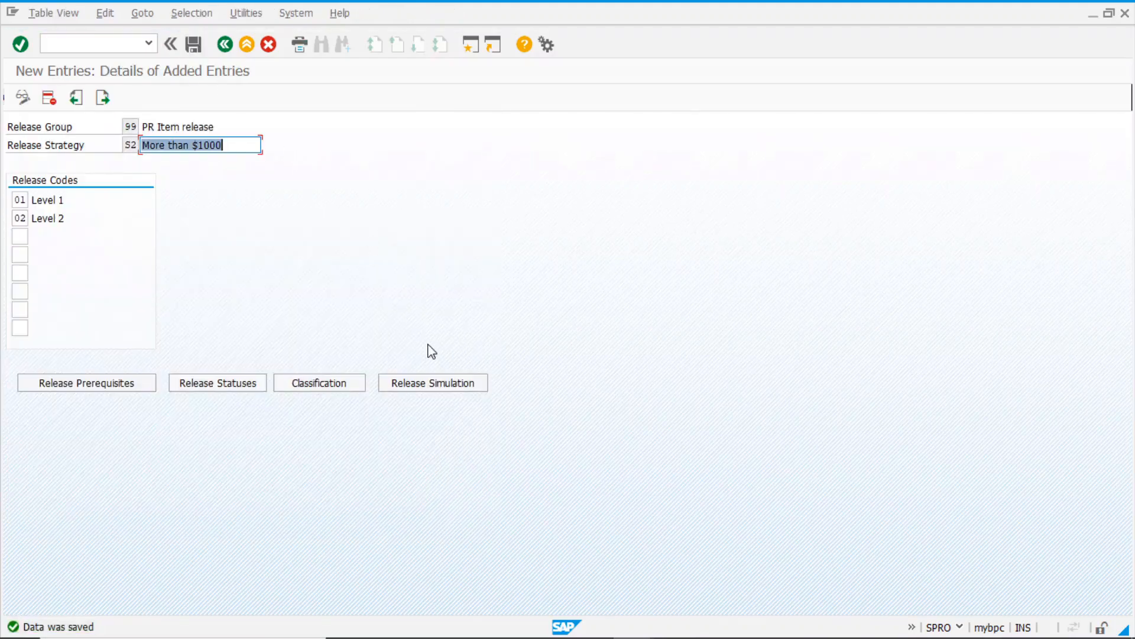
# - Simulate the release of strategy S2 with code 01 followed by code 02, checking the release indicator each time, and close the simulation
pyautogui.click(449, 385)
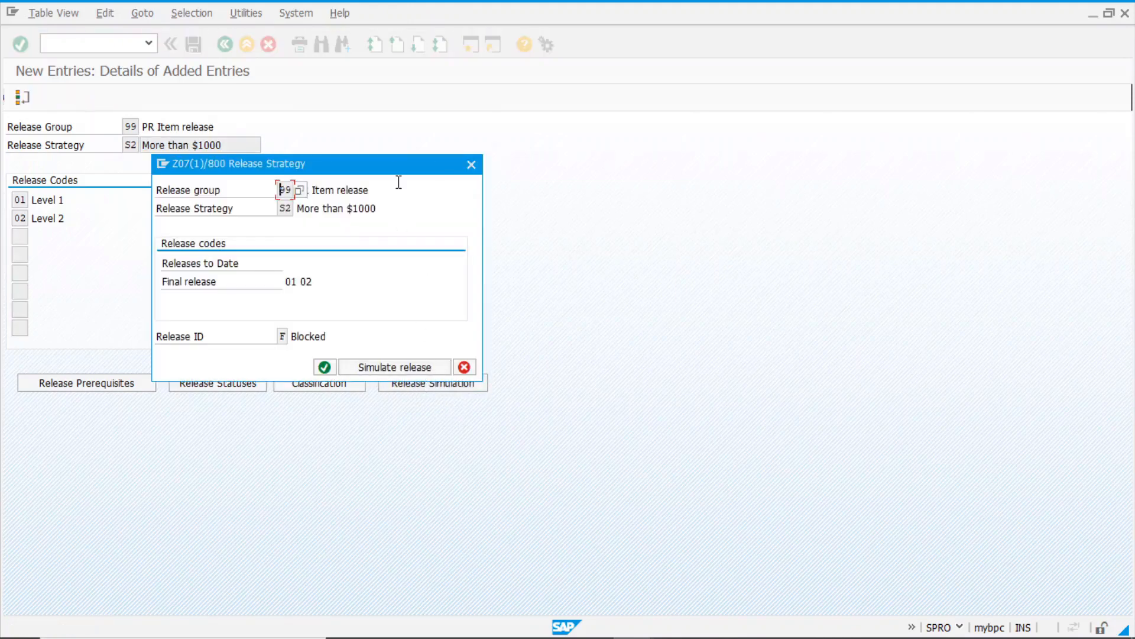
pyautogui.moveTo(398, 171); pyautogui.dragTo(525, 71)
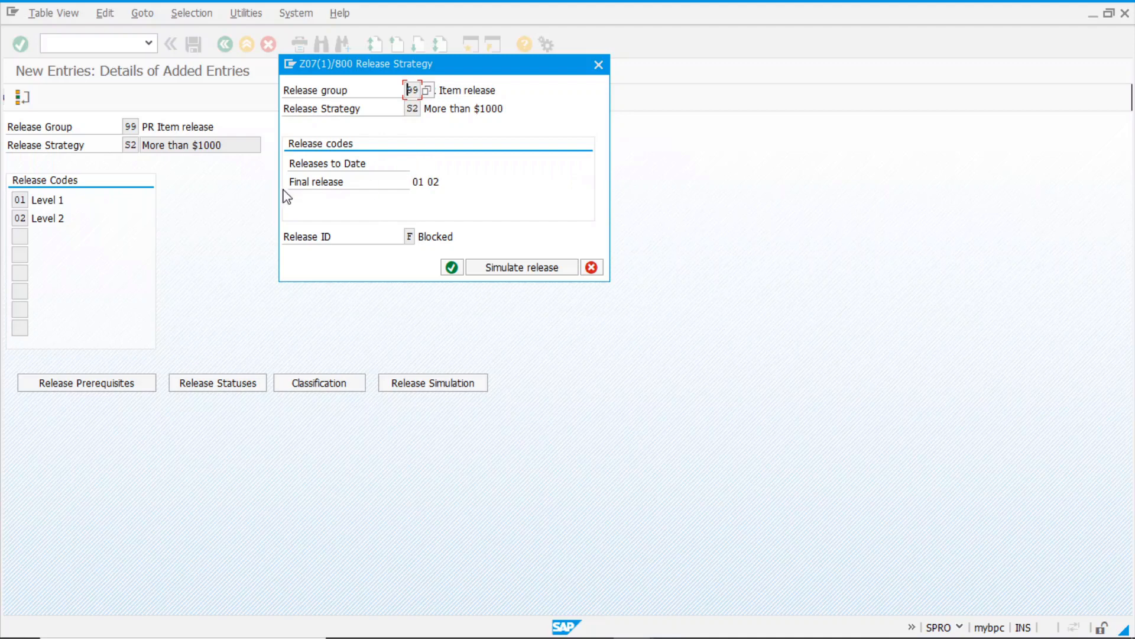
pyautogui.click(537, 272)
pyautogui.moveTo(250, 203); pyautogui.dragTo(398, 165)
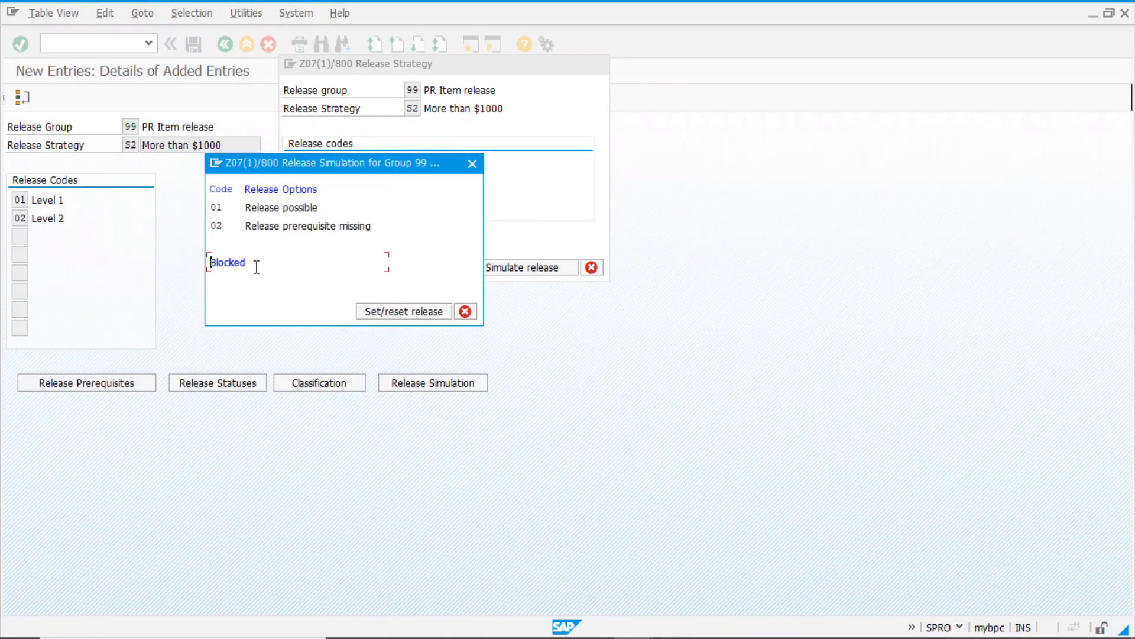
pyautogui.moveTo(254, 264); pyautogui.dragTo(201, 278)
pyautogui.click(304, 208)
pyautogui.doubleClick(304, 208)
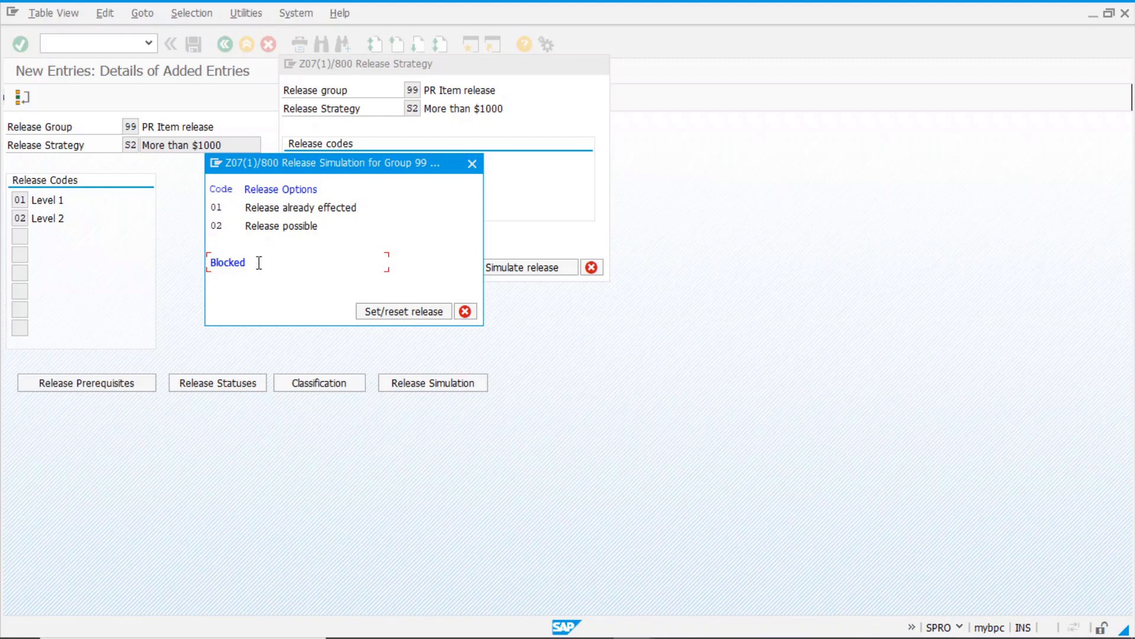
pyautogui.doubleClick(266, 225)
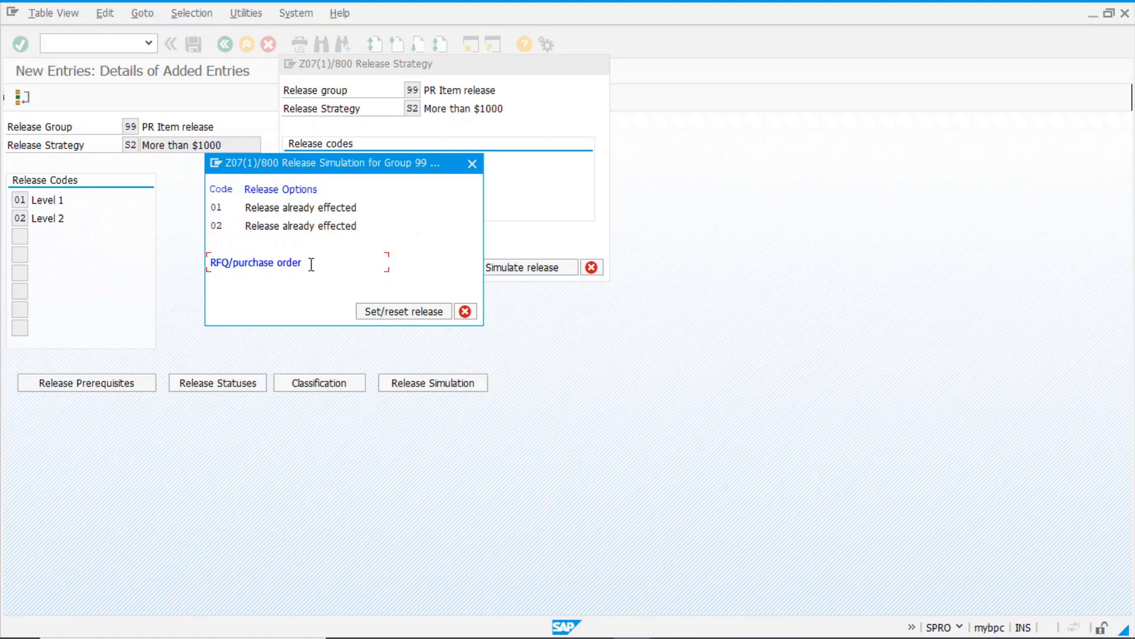
pyautogui.moveTo(313, 262); pyautogui.dragTo(338, 265)
pyautogui.click(466, 311)
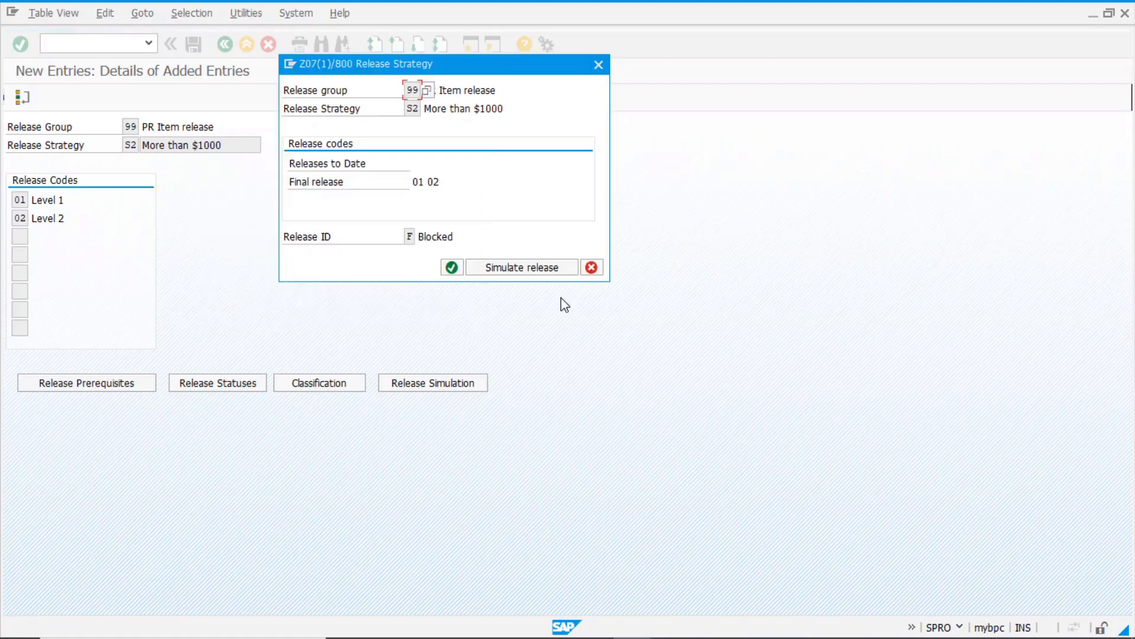
pyautogui.click(592, 268)
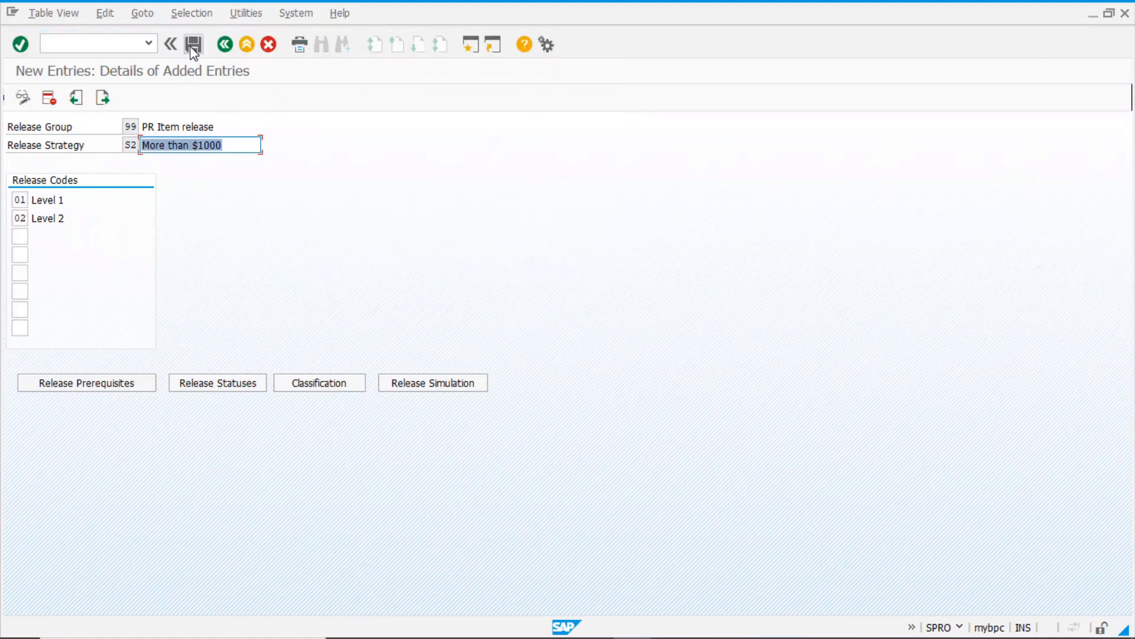
# - Save release strategy S2 again and leave the release strategies overview
pyautogui.click(193, 46)
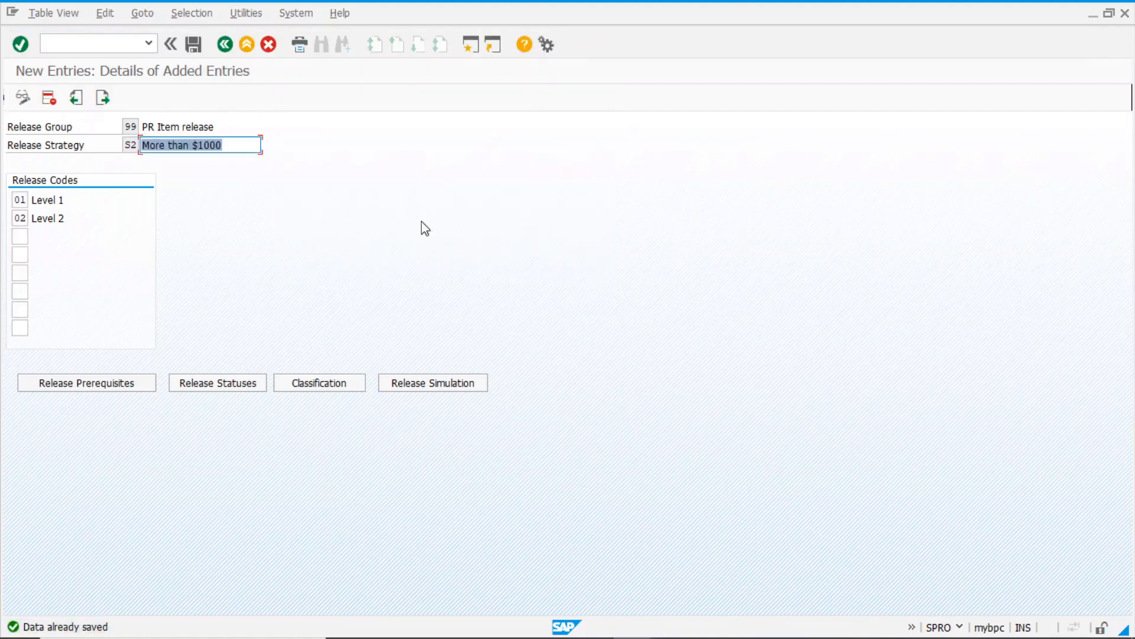
pyautogui.click(232, 50)
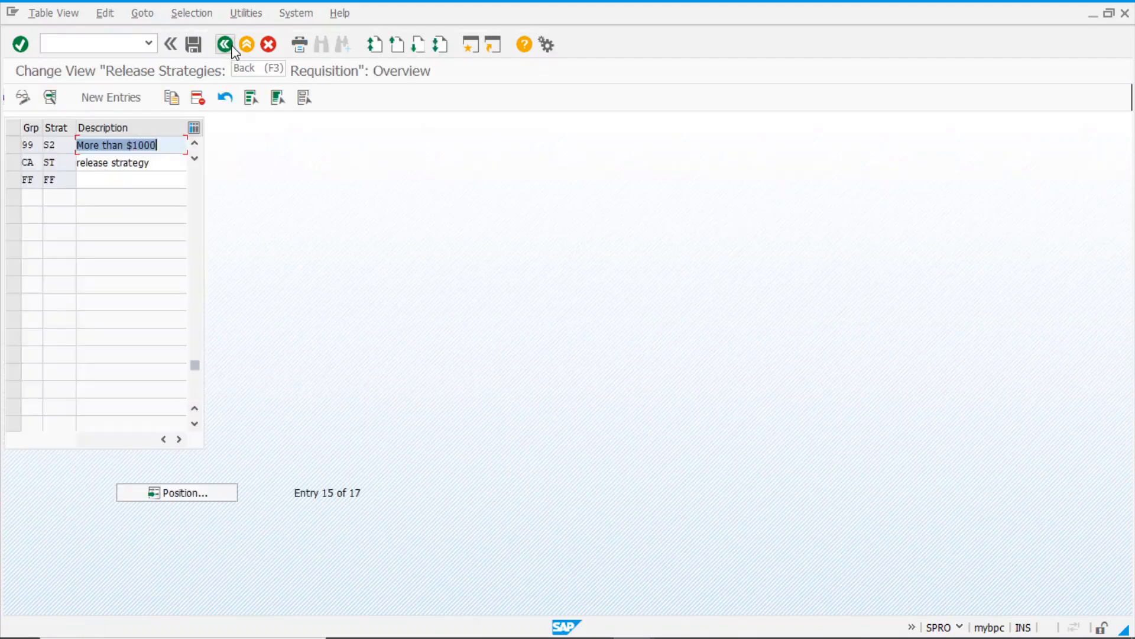
pyautogui.click(224, 45)
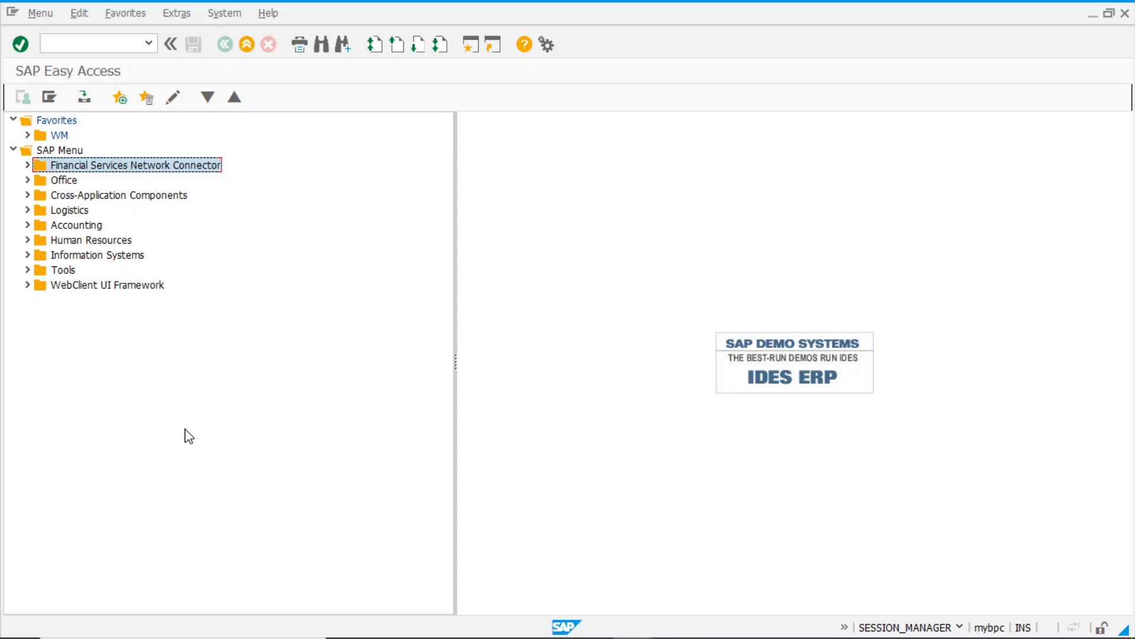
# - Start a purchase requisition with transaction ME51N and enter an item for material 100-251 with quantity 100
pyautogui.click(117, 44)
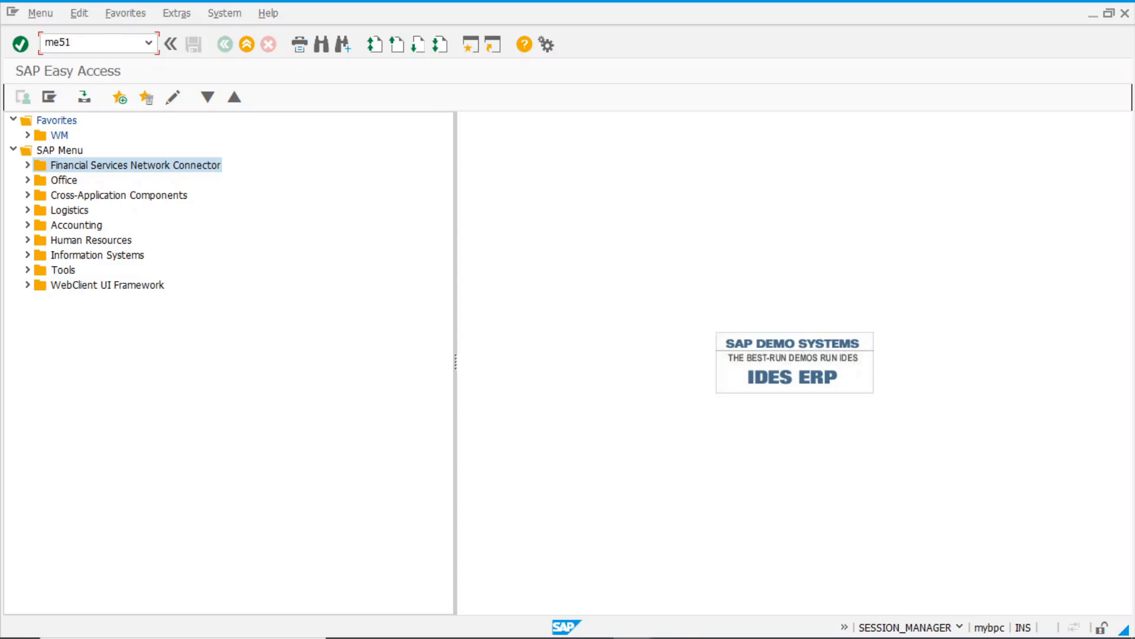
pyautogui.press('Return')
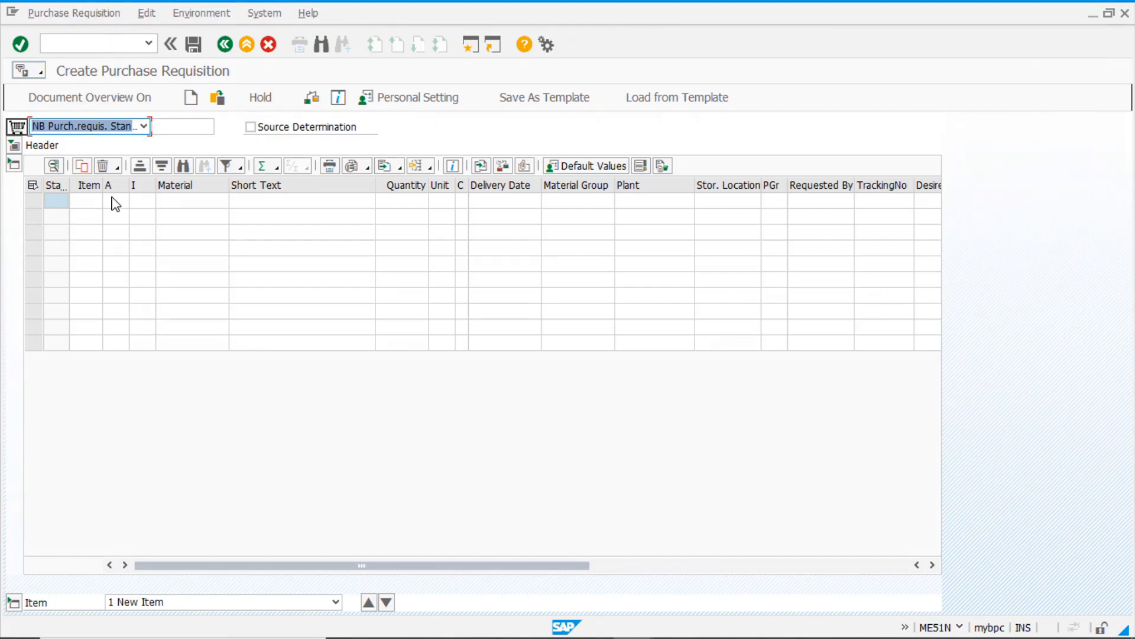
pyautogui.click(187, 207)
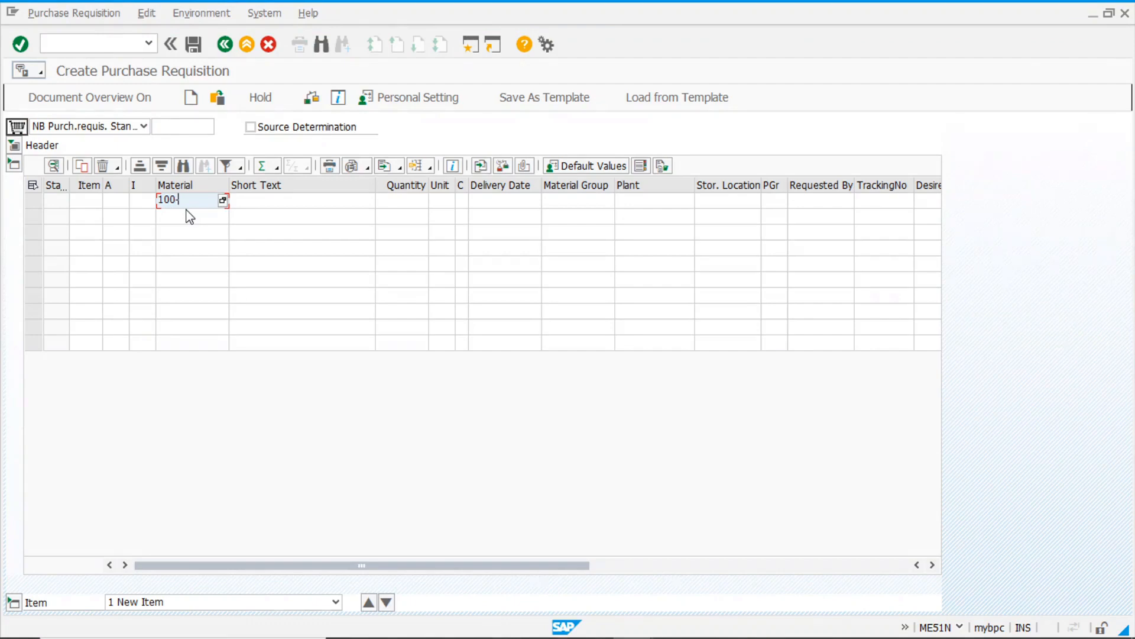
pyautogui.write('100-251')
pyautogui.click(400, 204)
pyautogui.write('100')
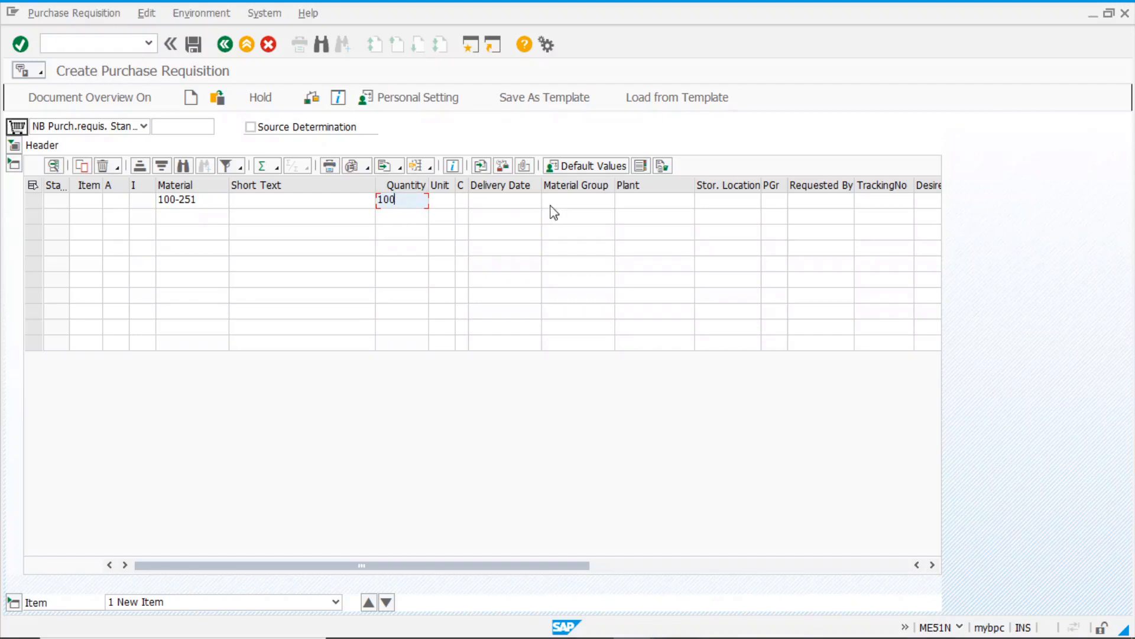
# - Set the first requisition item's plant to 1000 and purchasing group to 001, and confirm the item
pyautogui.click(658, 201)
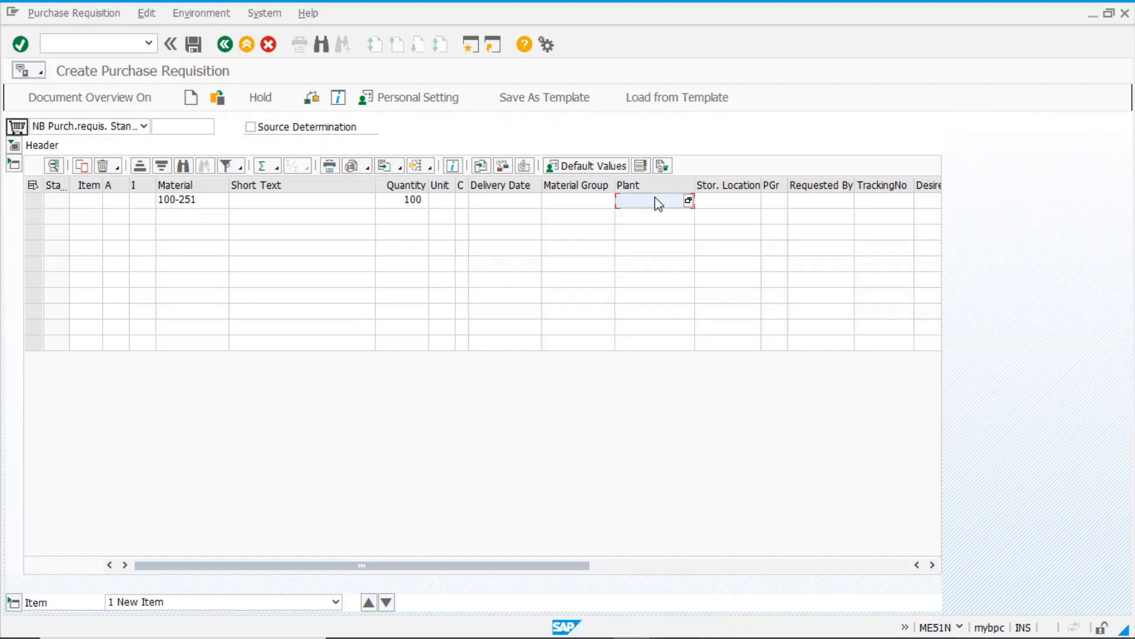
pyautogui.write('1000')
pyautogui.click(775, 210)
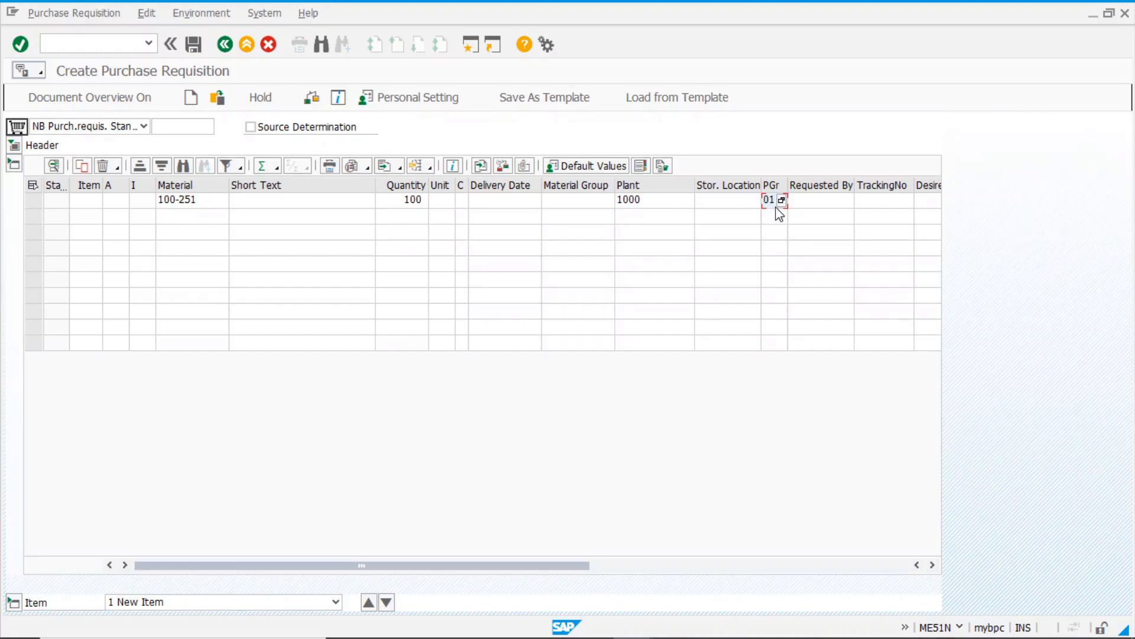
pyautogui.write('001')
pyautogui.press('Return')
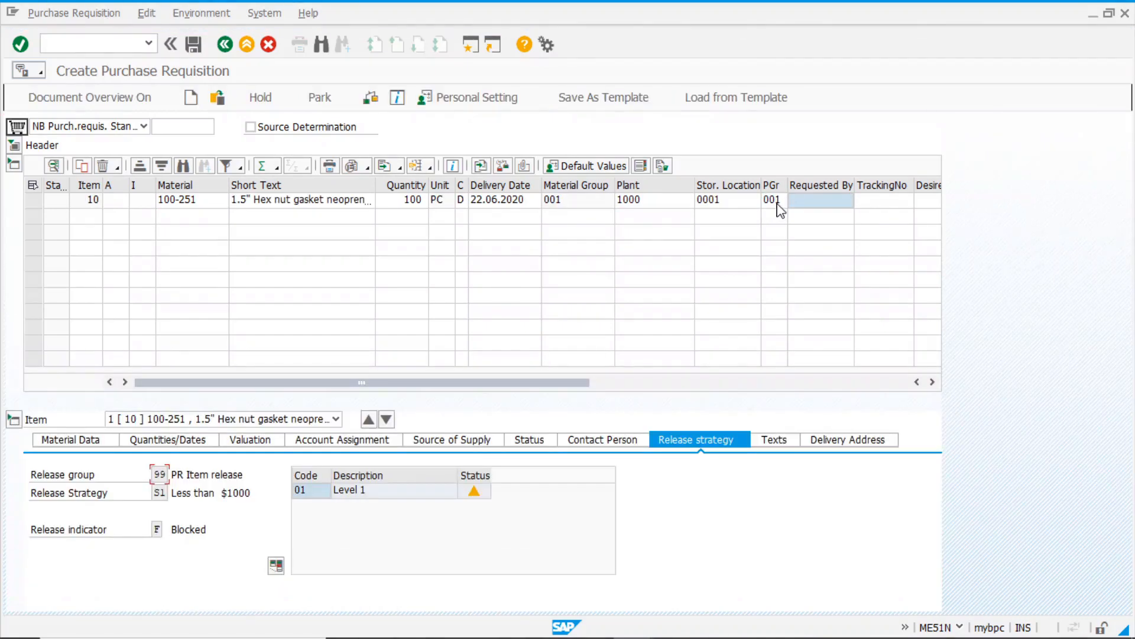
# - Set item 10's valuation price to 1 EUR and check the release strategy assigned to the item
pyautogui.click(245, 441)
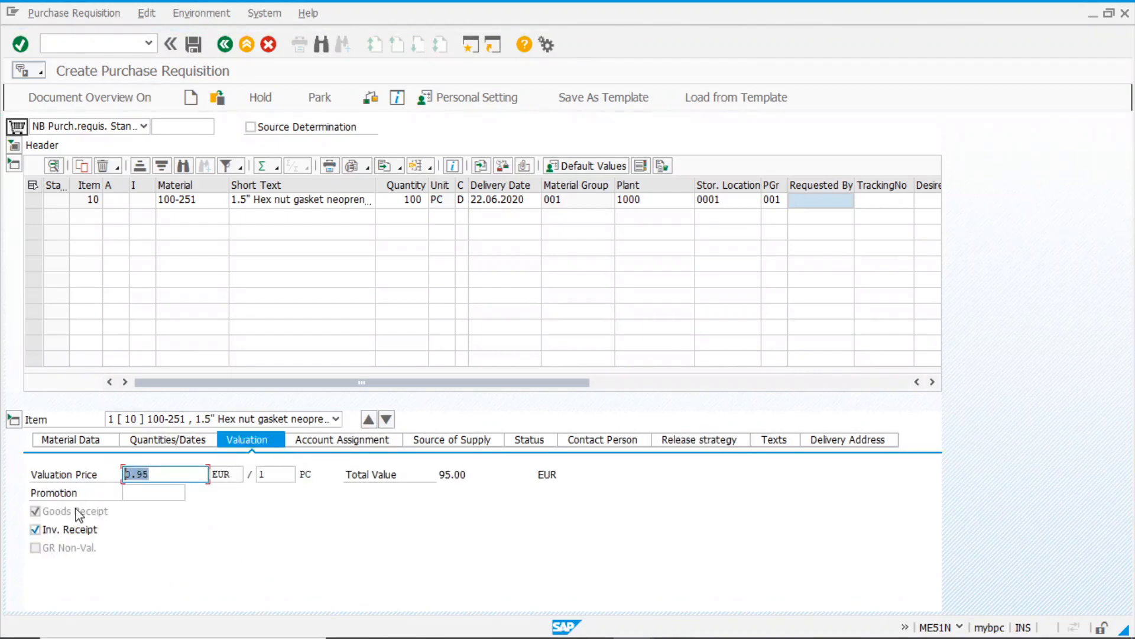
pyautogui.write('1')
pyautogui.press('Return')
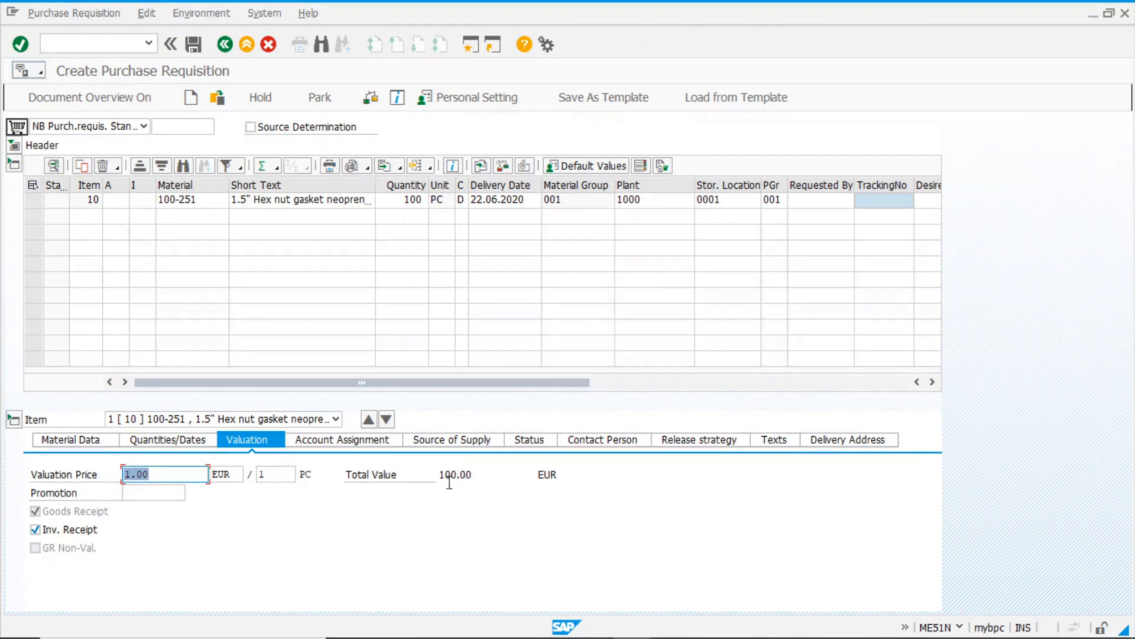
pyautogui.click(708, 448)
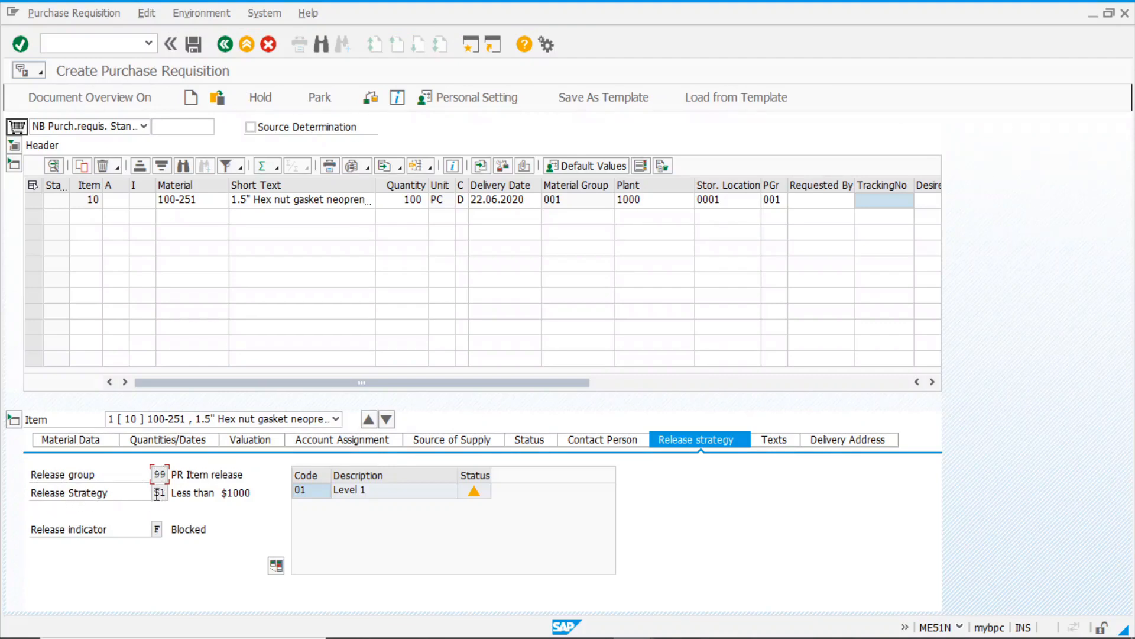
pyautogui.moveTo(258, 495); pyautogui.dragTo(133, 494)
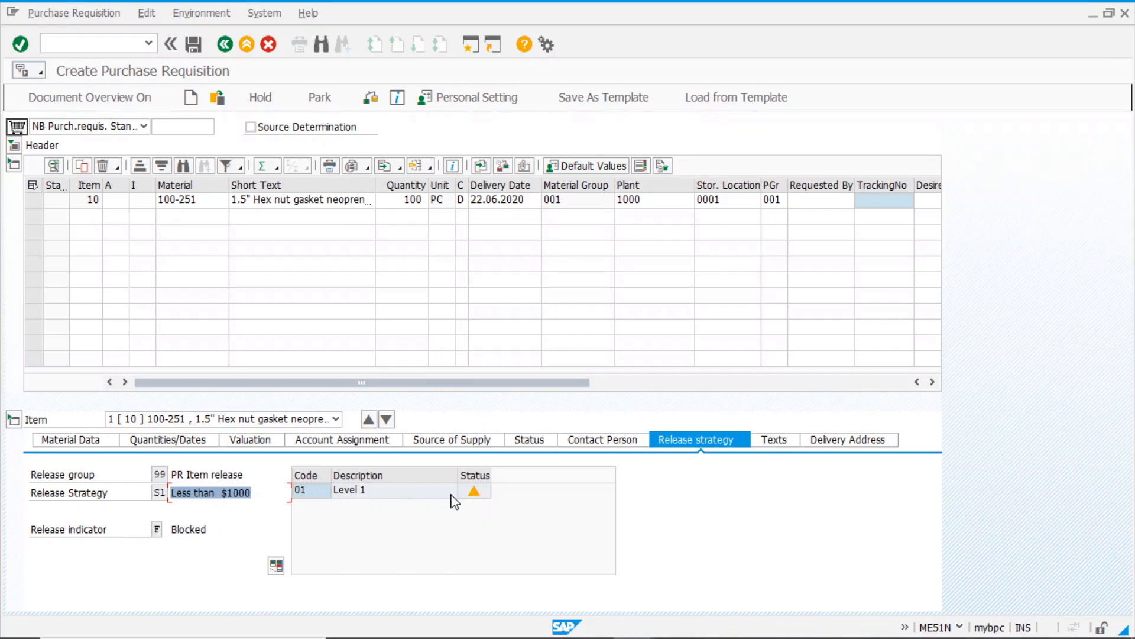
# - Add a second requisition item for material 100-251 with quantity 1000, plant 1000 and purchasing group 001
pyautogui.click(87, 217)
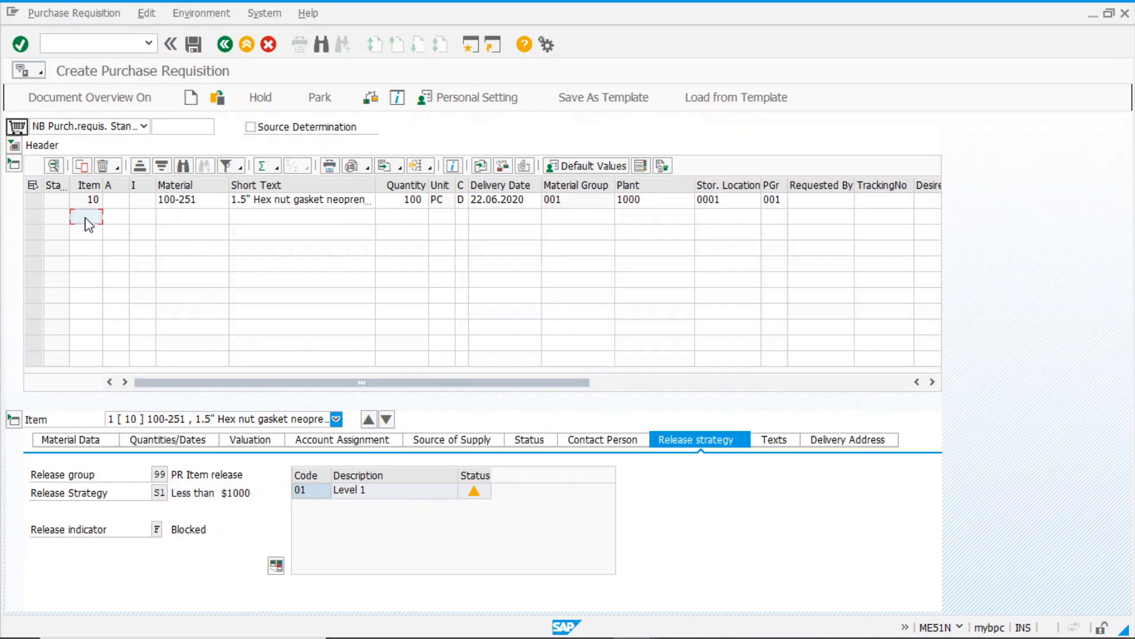
pyautogui.click(210, 218)
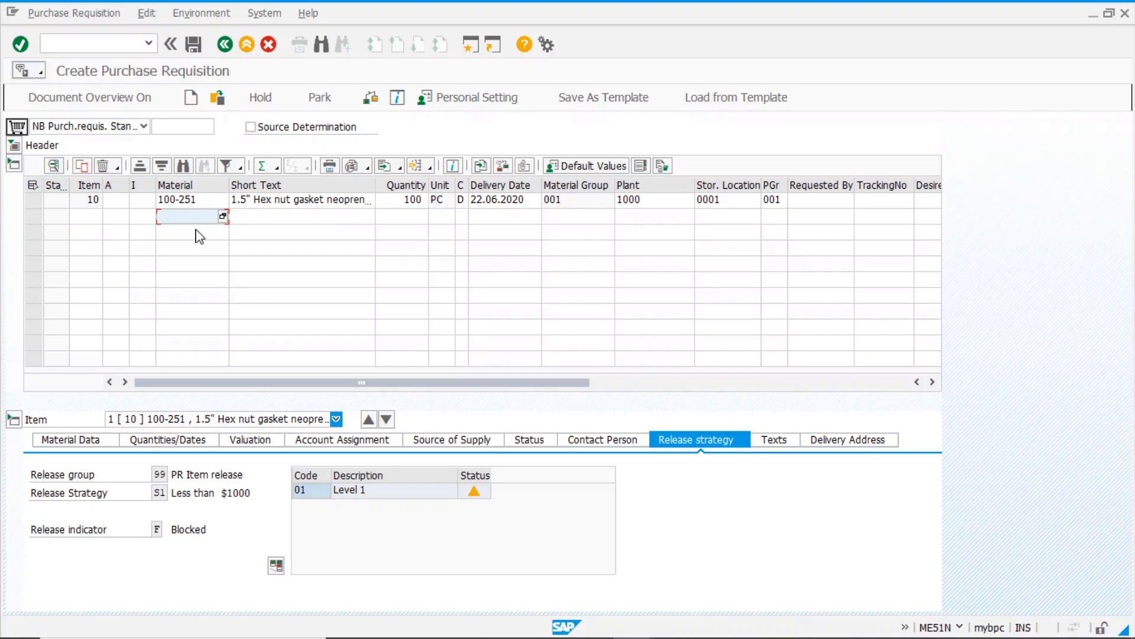
pyautogui.write('100-251')
pyautogui.click(394, 218)
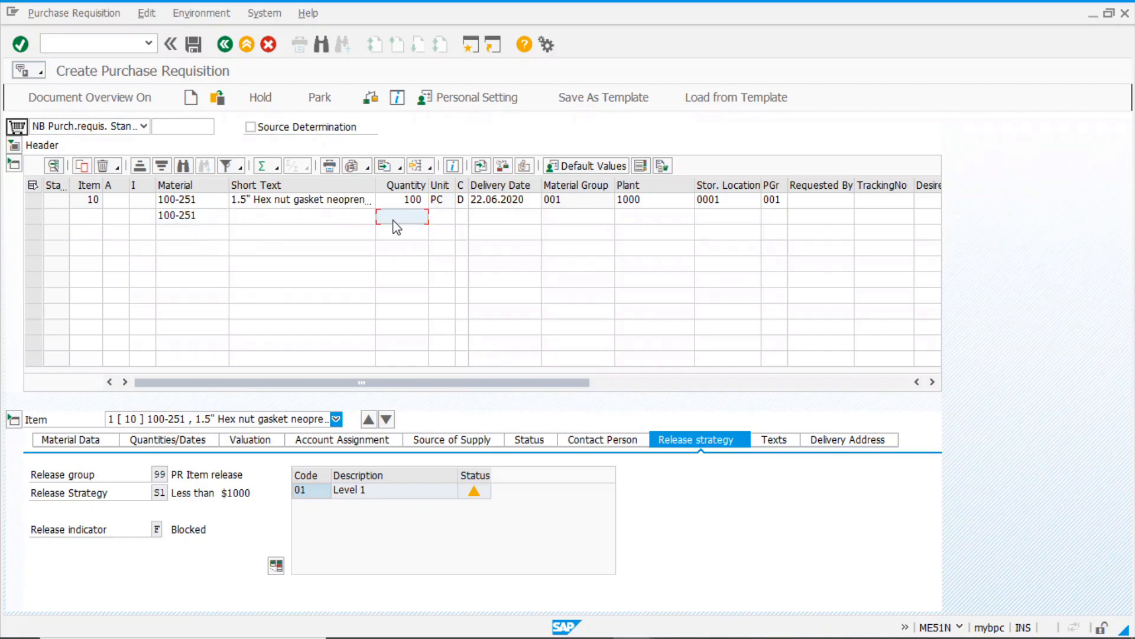
pyautogui.write('1000')
pyautogui.click(644, 223)
pyautogui.write('10')
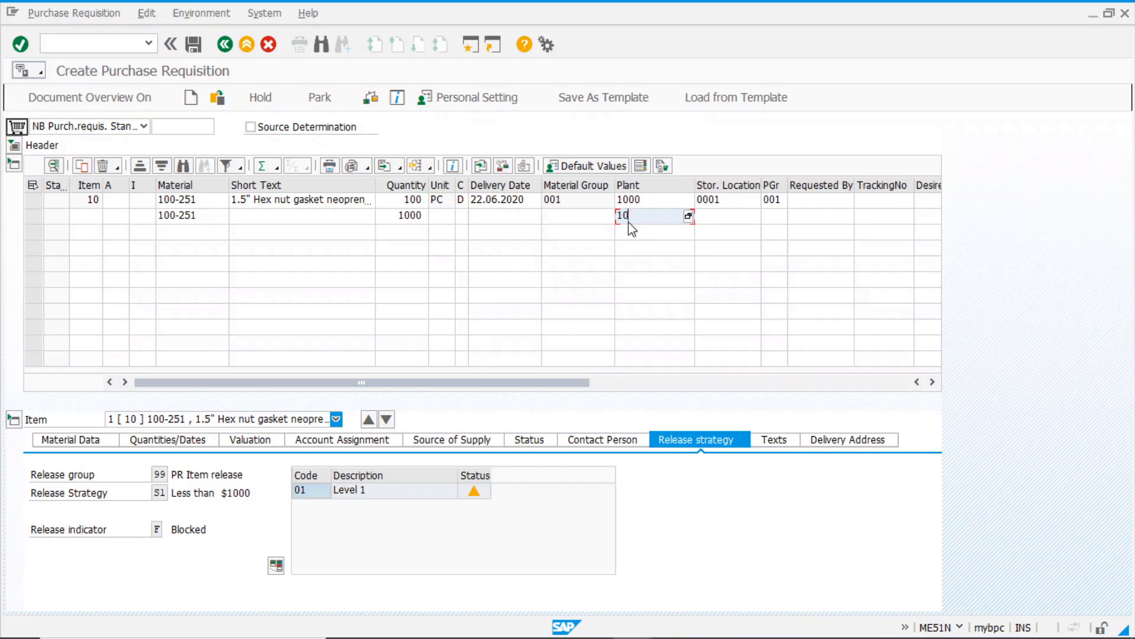
pyautogui.click(769, 223)
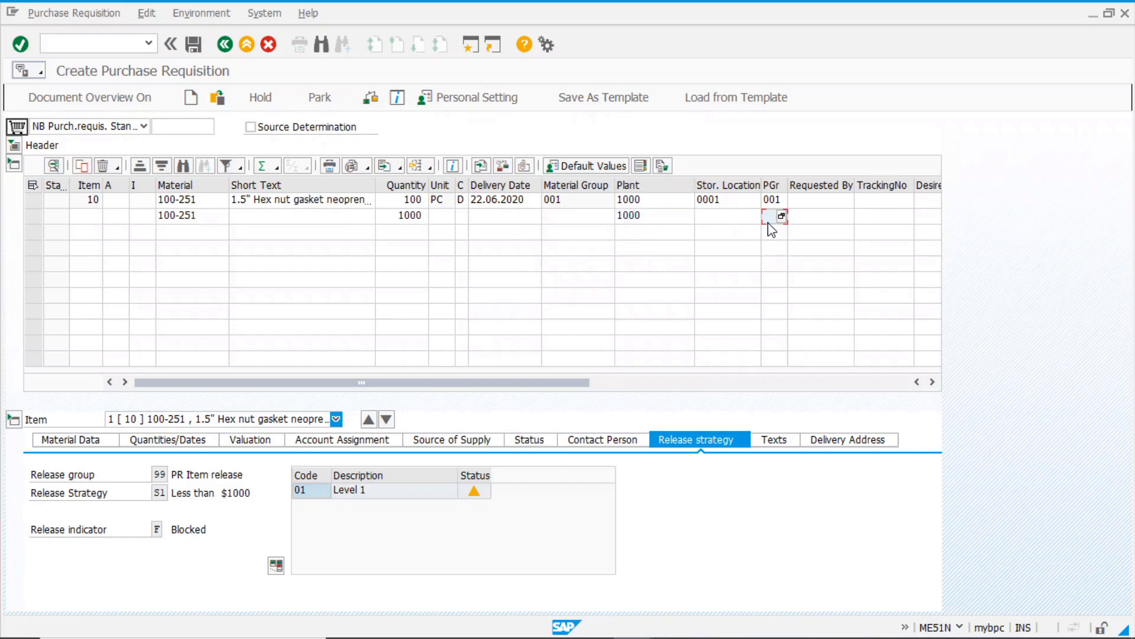
pyautogui.write('001')
pyautogui.press('Return')
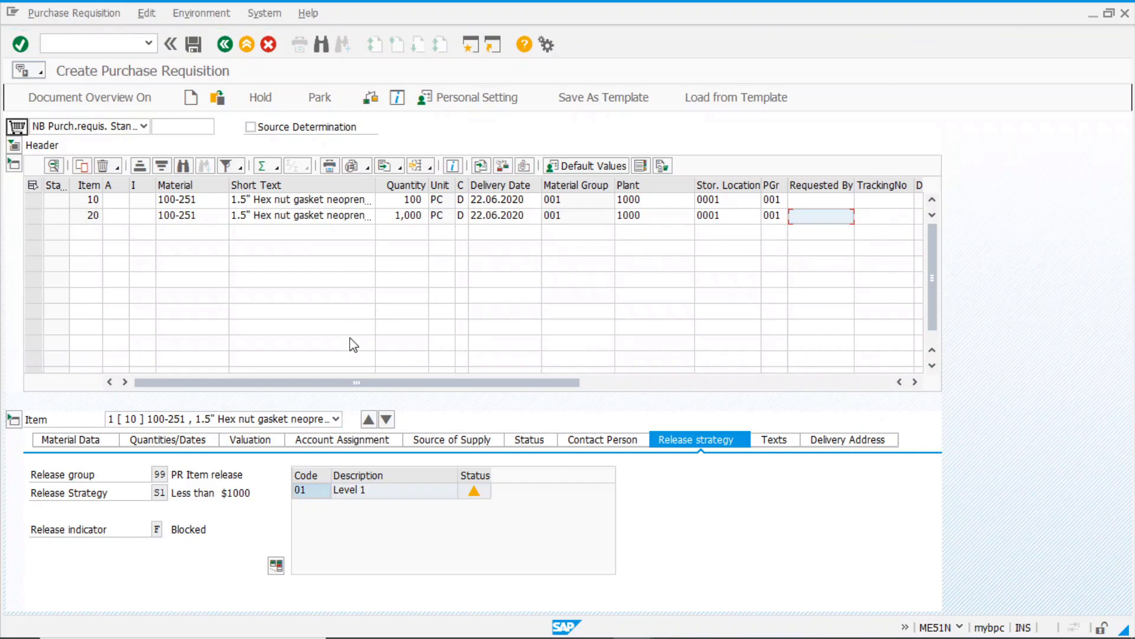
# - Set item 20's valuation price to 1 EUR and check the release strategy assigned to the item
pyautogui.click(250, 443)
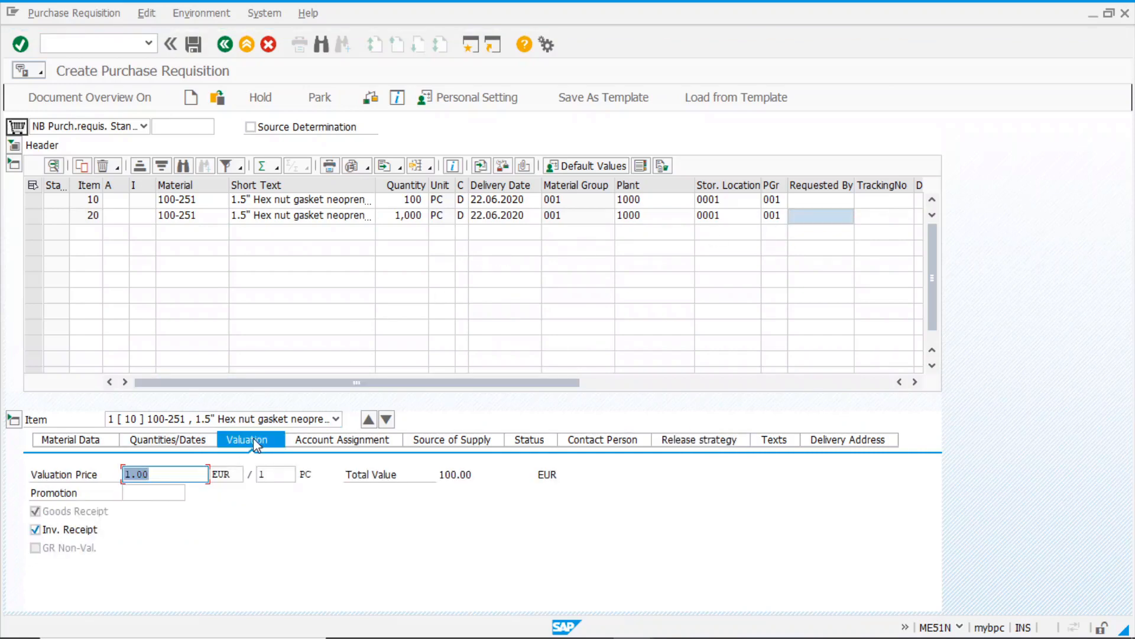
pyautogui.click(386, 420)
pyautogui.write('1')
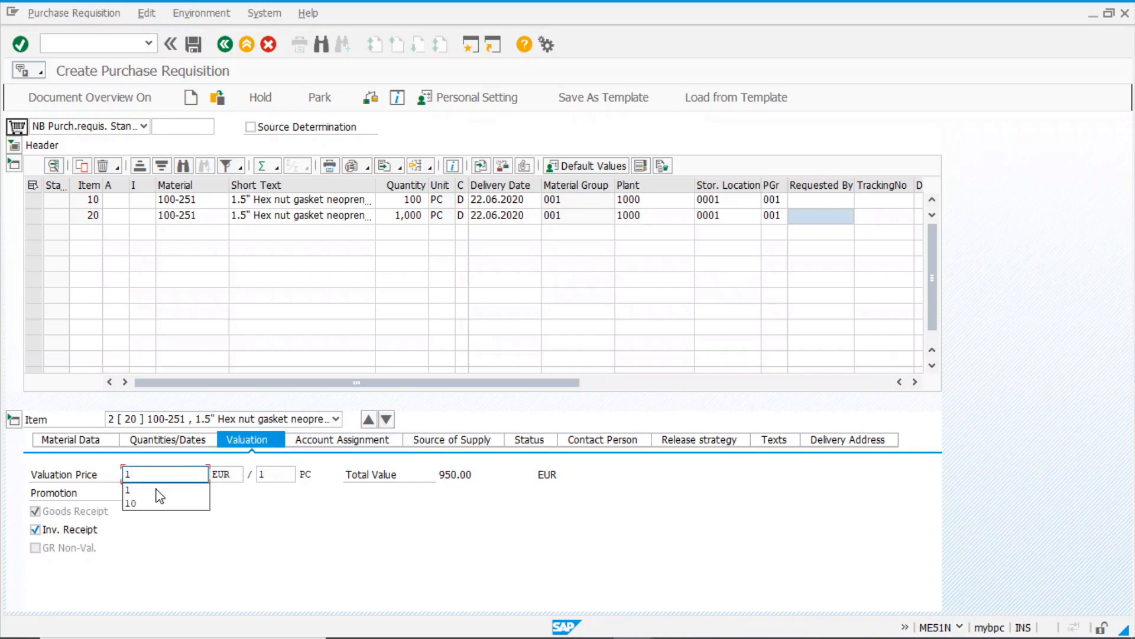
pyautogui.press('Return')
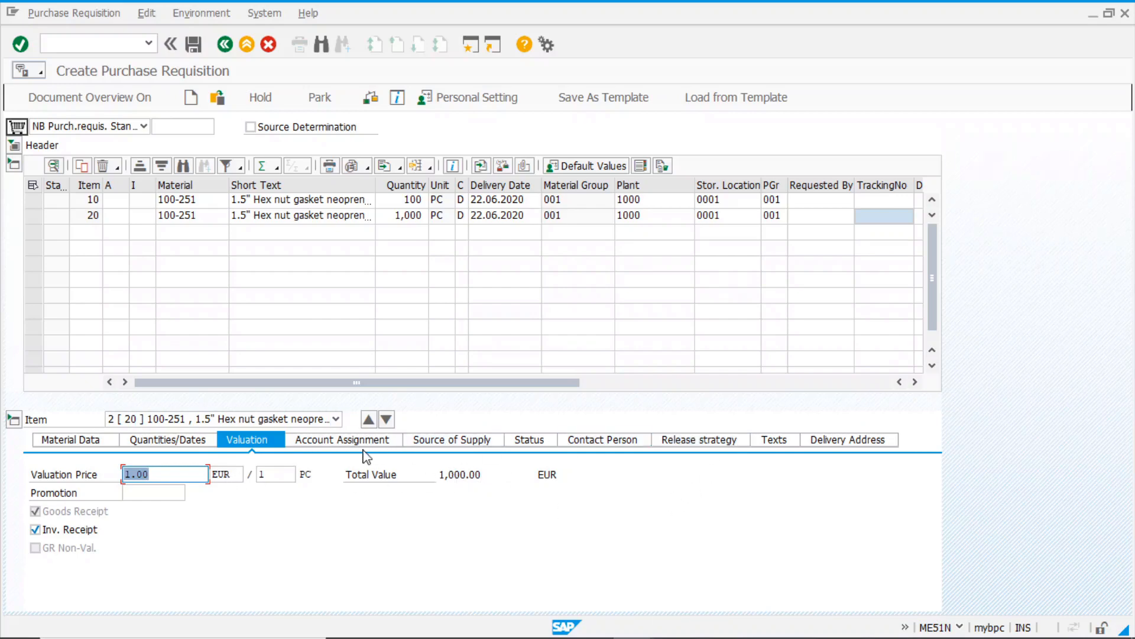
pyautogui.click(708, 441)
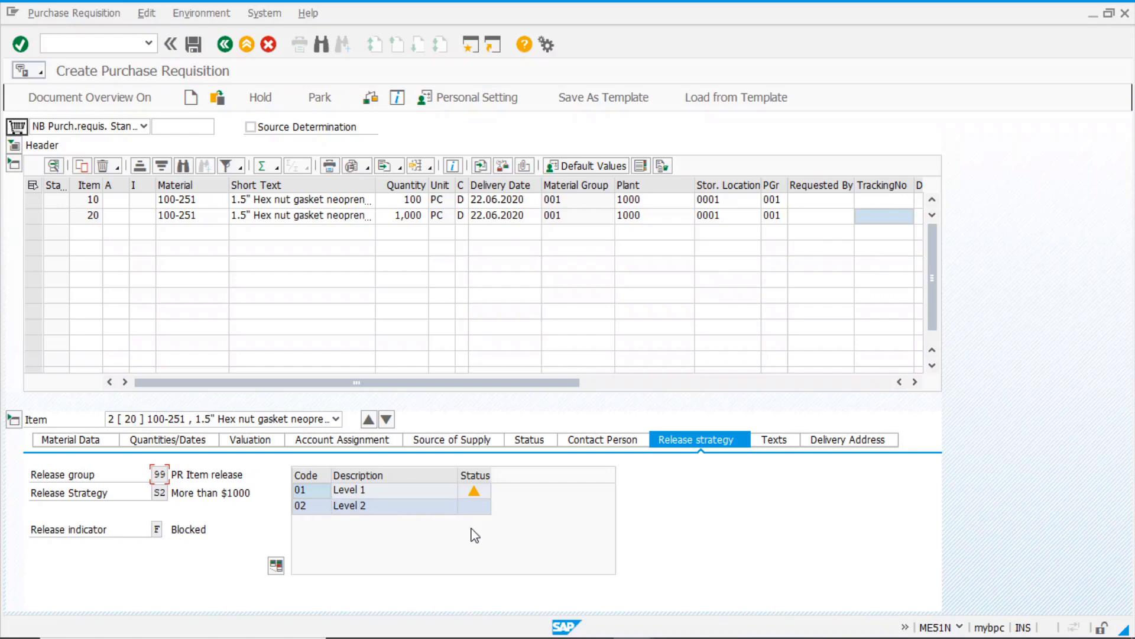
# - Save the purchase requisition and look up its number in the document selection dialog, closing the dialog without opening a document
pyautogui.click(195, 47)
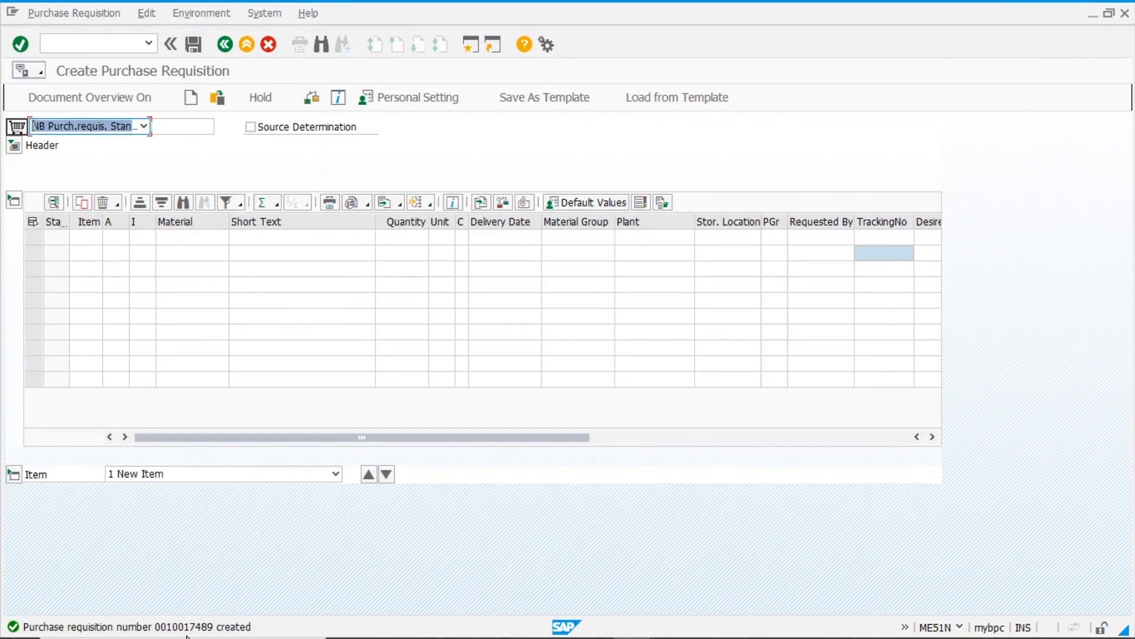
pyautogui.click(218, 98)
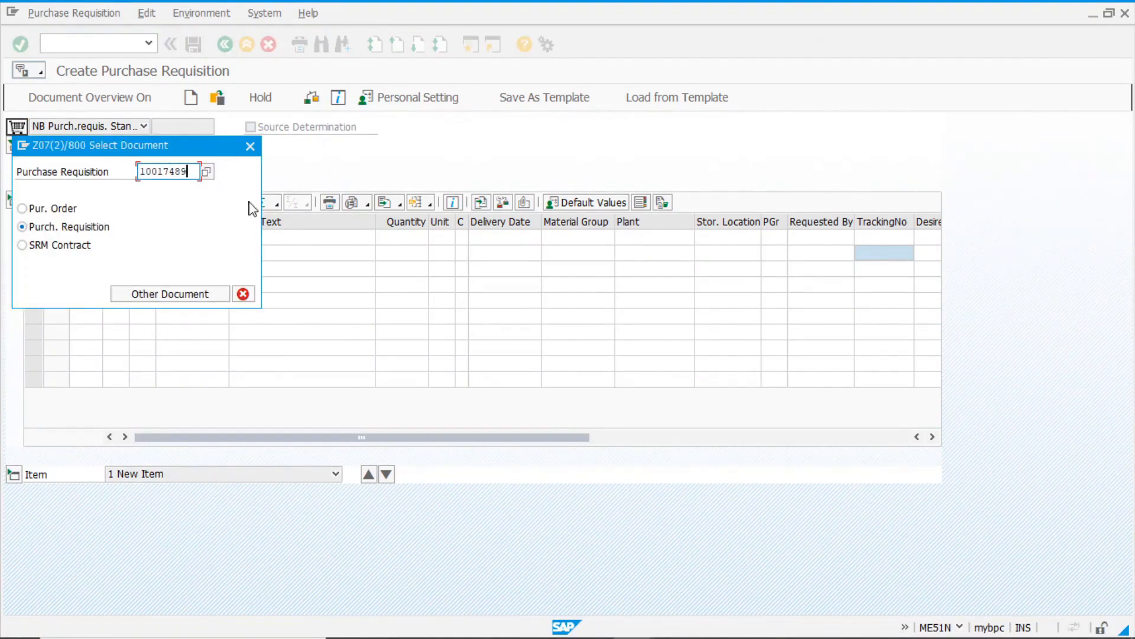
pyautogui.click(250, 146)
# - Start transaction ME54N and open the newly saved purchase requisition by its number
pyautogui.click(121, 46)
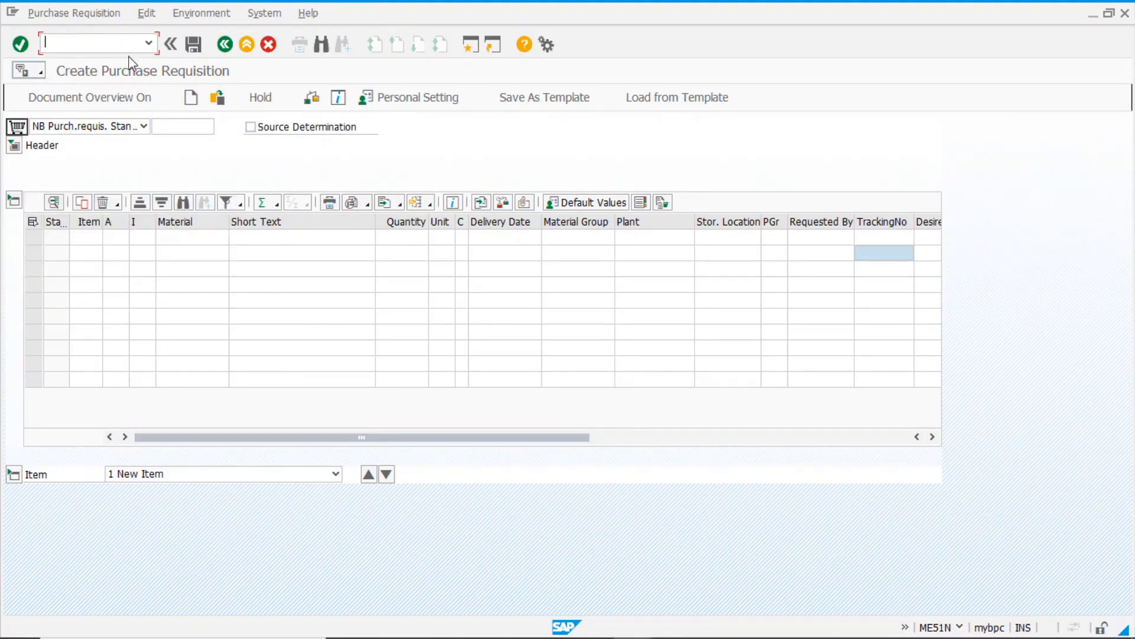
pyautogui.write('/nme54n')
pyautogui.press('Return')
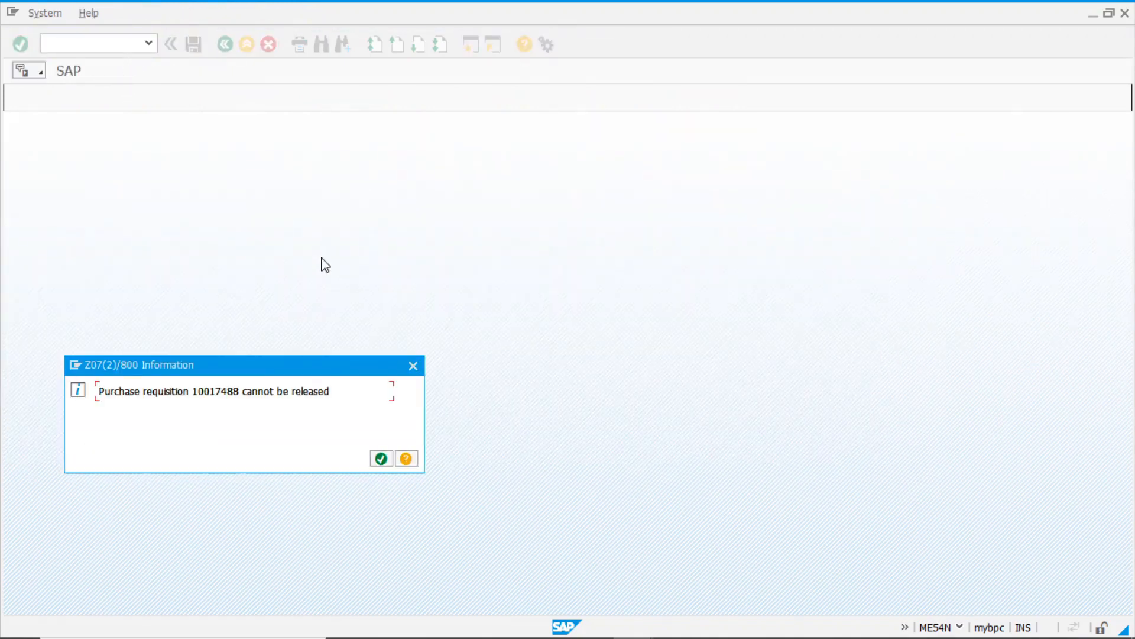
pyautogui.click(381, 458)
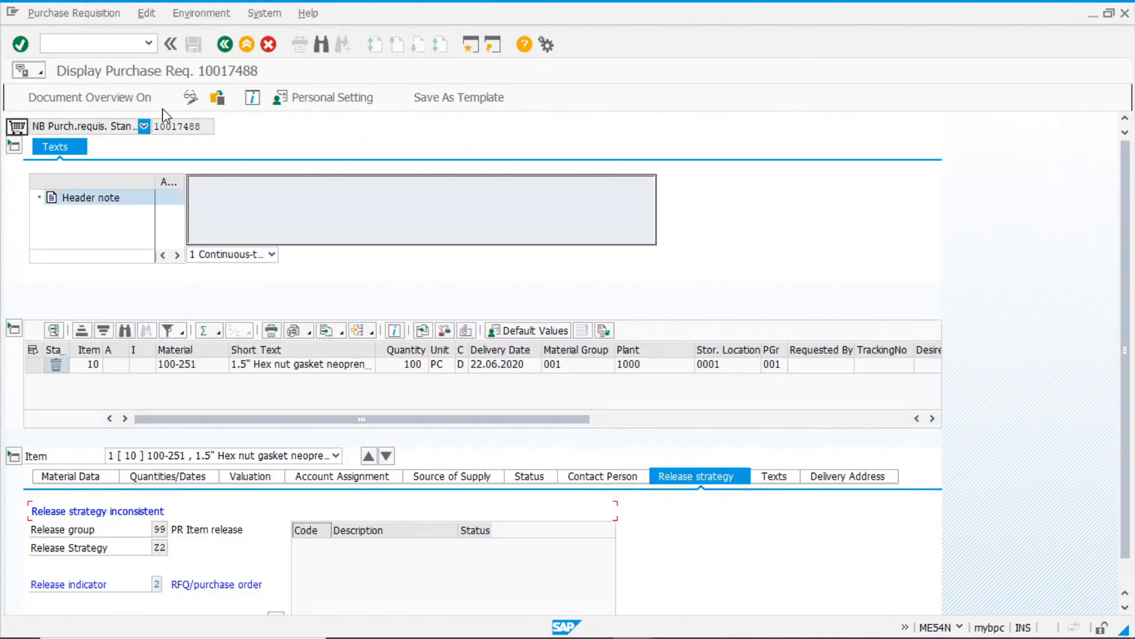
pyautogui.click(218, 97)
pyautogui.write('10017489')
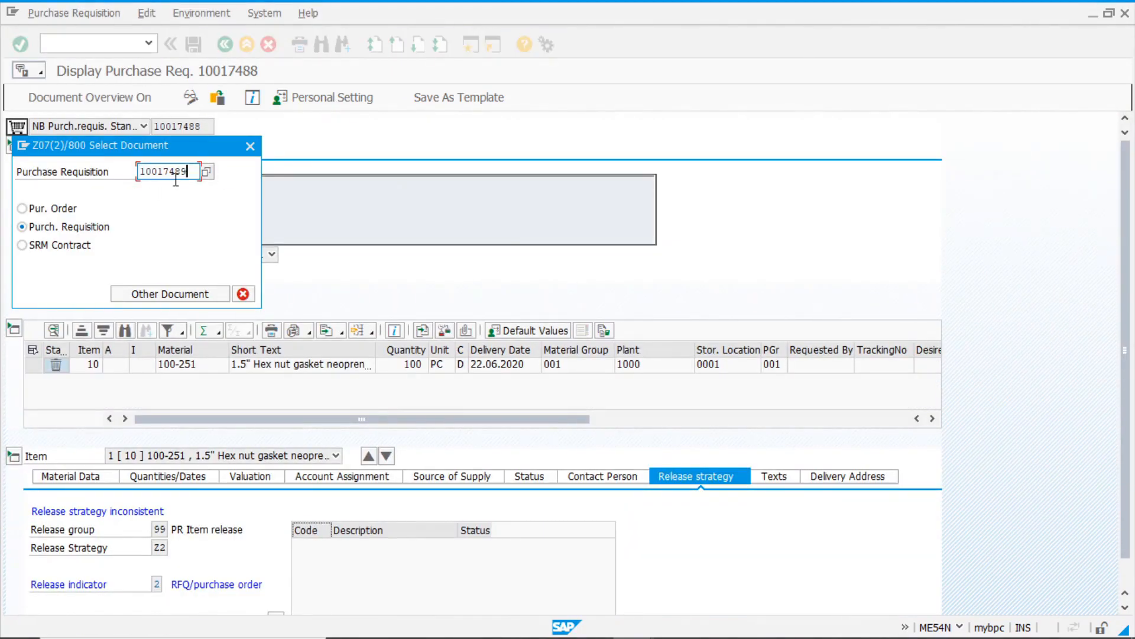
pyautogui.click(175, 297)
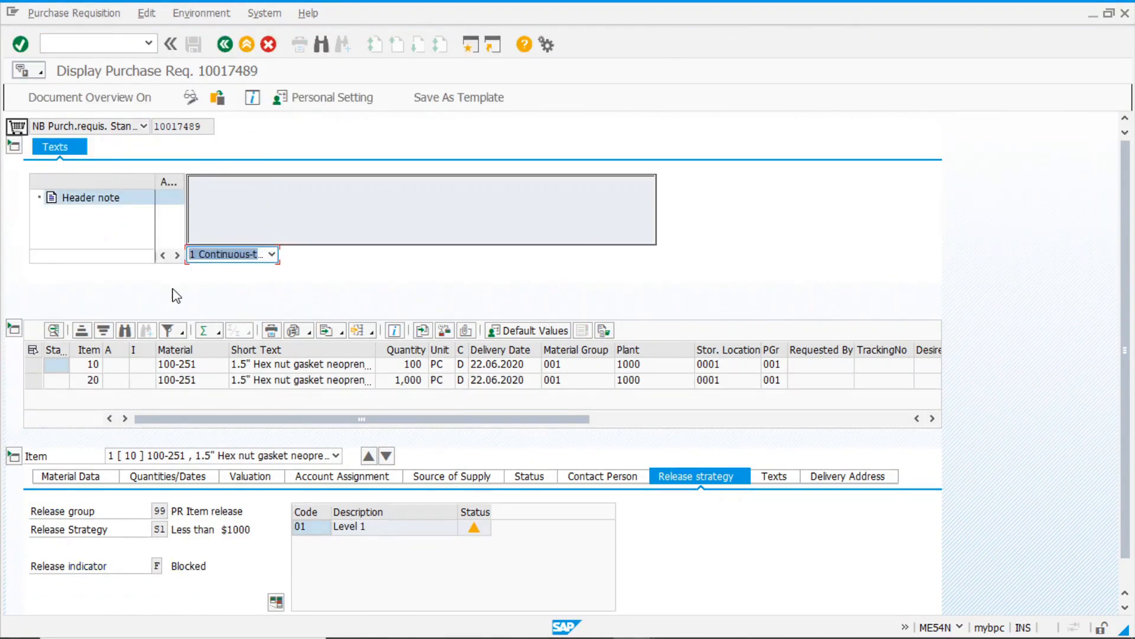
# - Switch the requisition to release mode and release item 10 with code 01, checking its release indicator
pyautogui.click(190, 97)
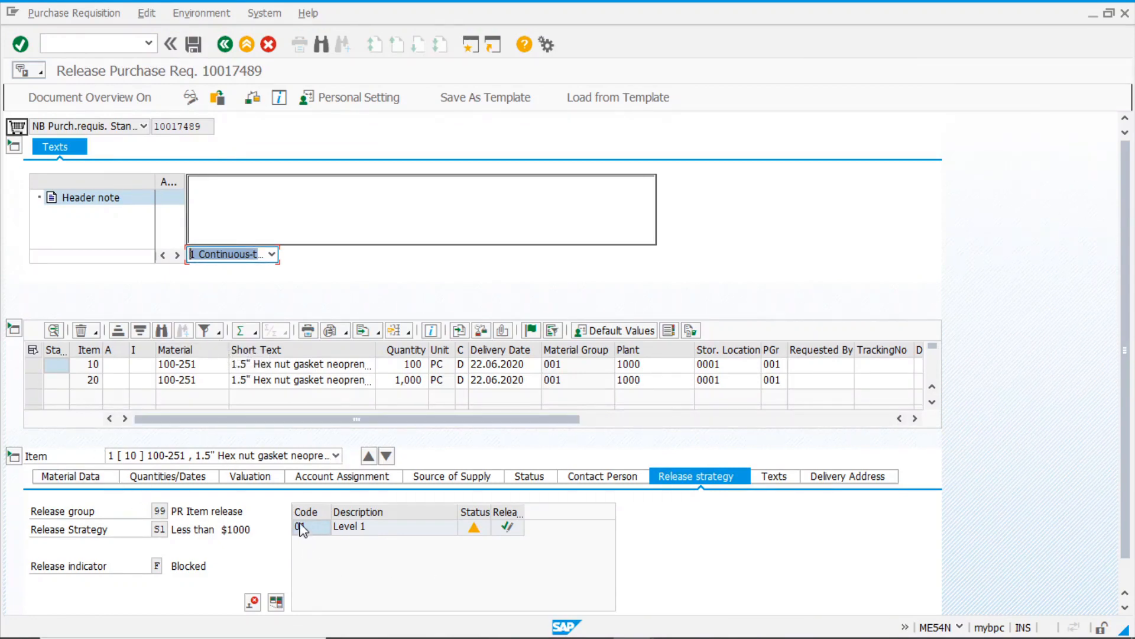
pyautogui.click(507, 526)
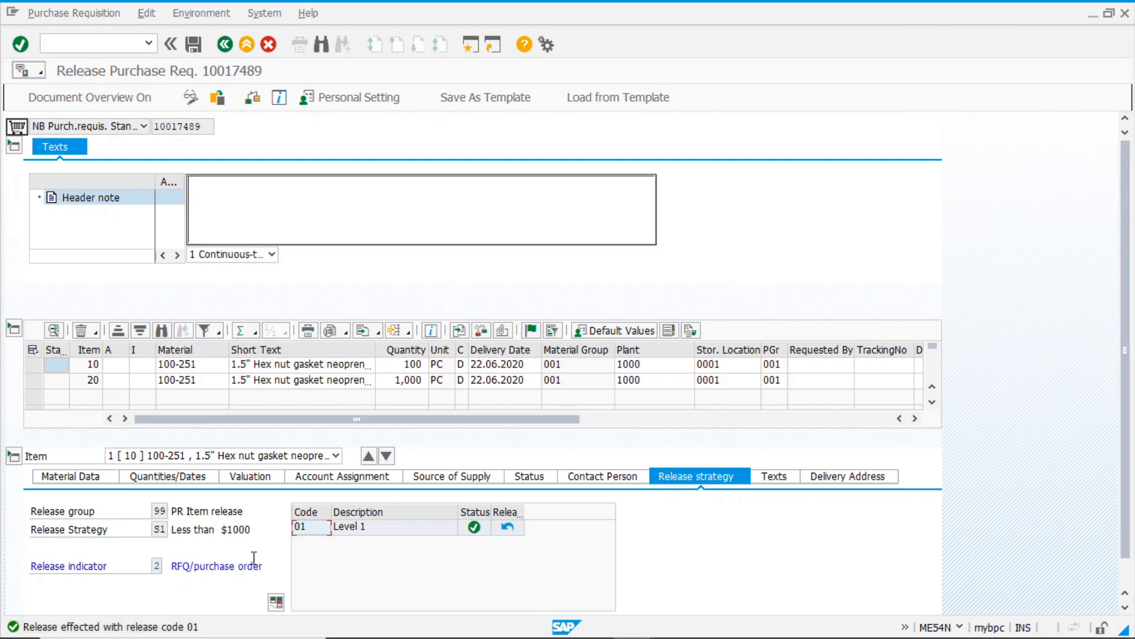
pyautogui.click(157, 566)
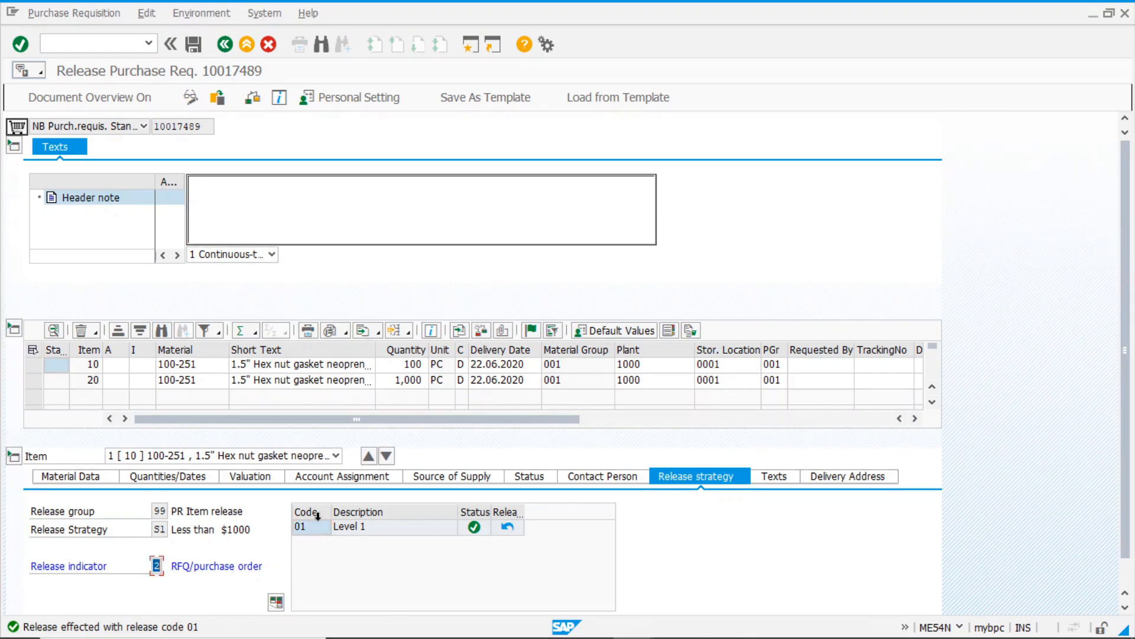
# - Release item 20 with code 01 followed by code 02, and save the requisition
pyautogui.click(386, 458)
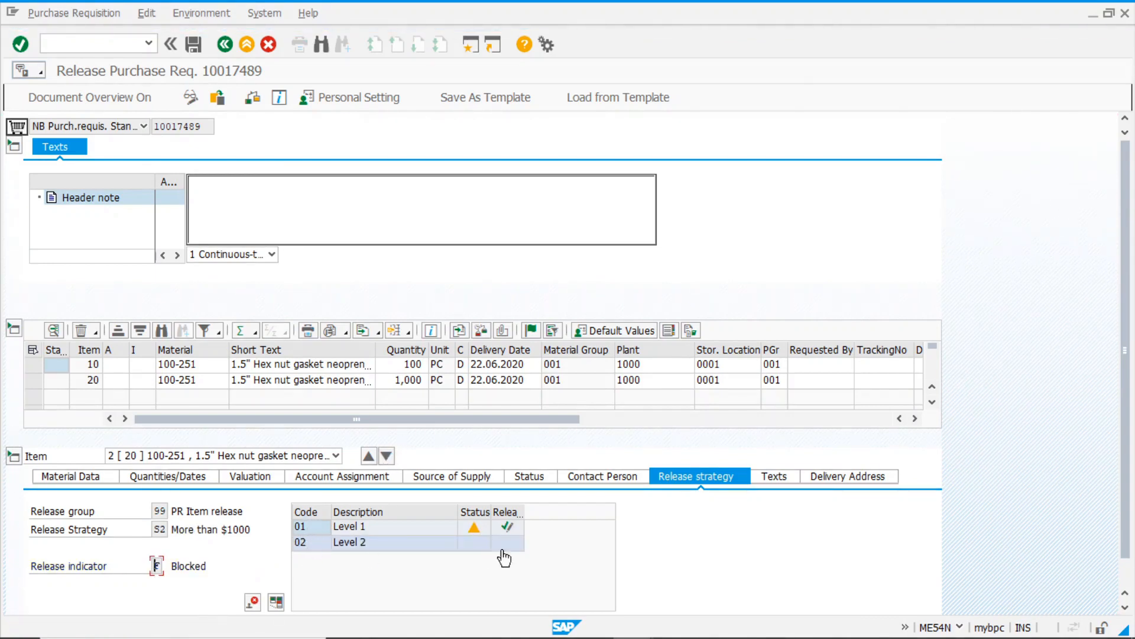
pyautogui.click(507, 526)
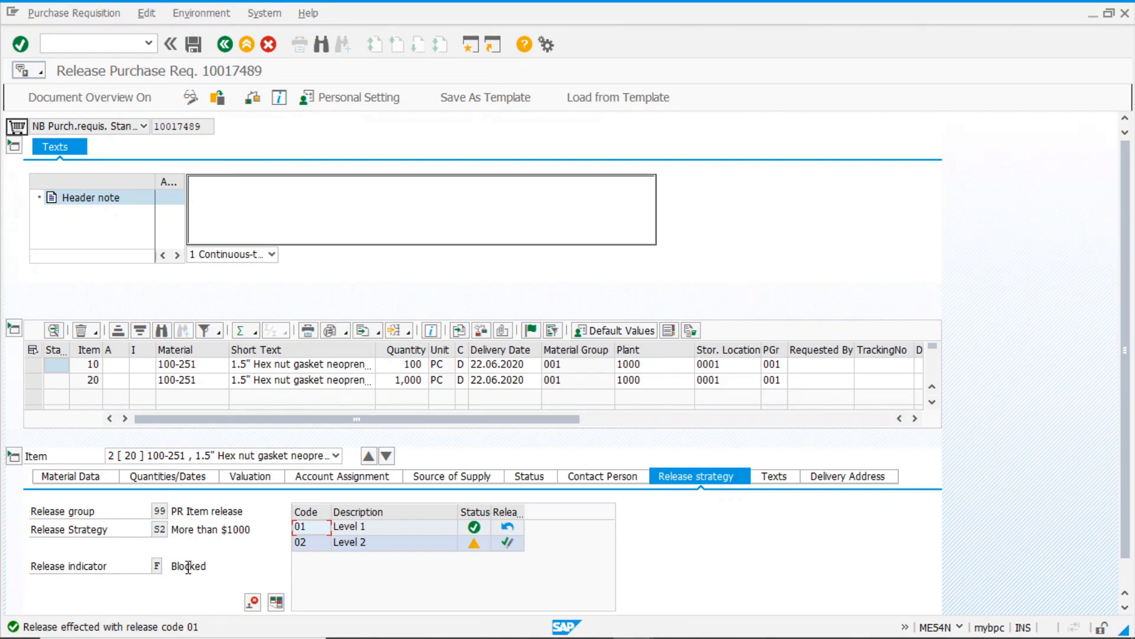
pyautogui.click(508, 542)
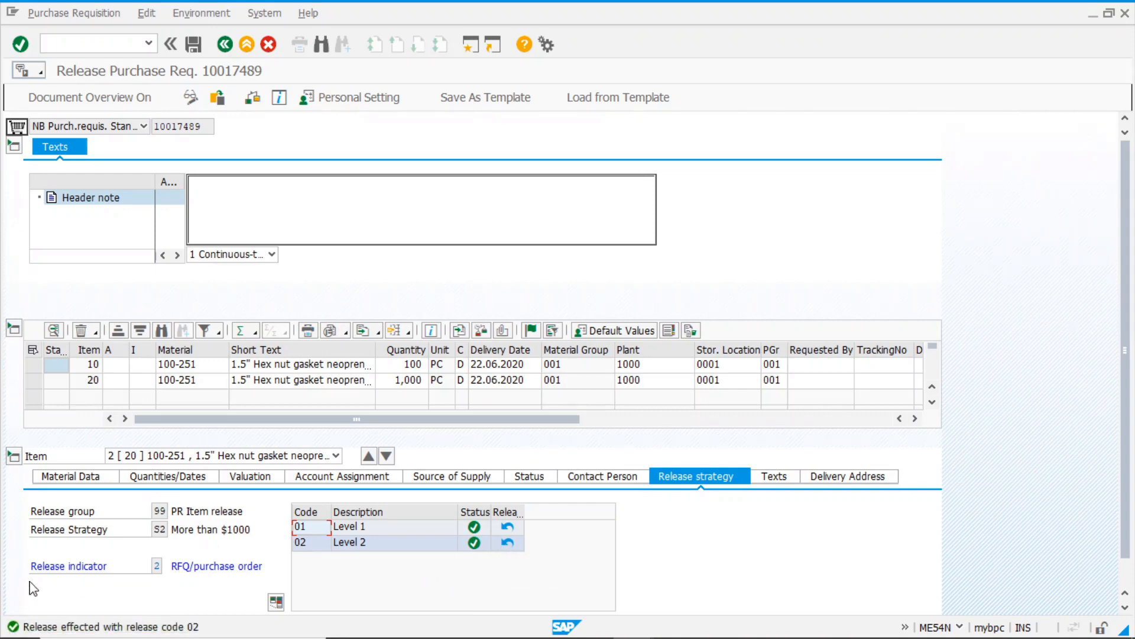
pyautogui.click(196, 47)
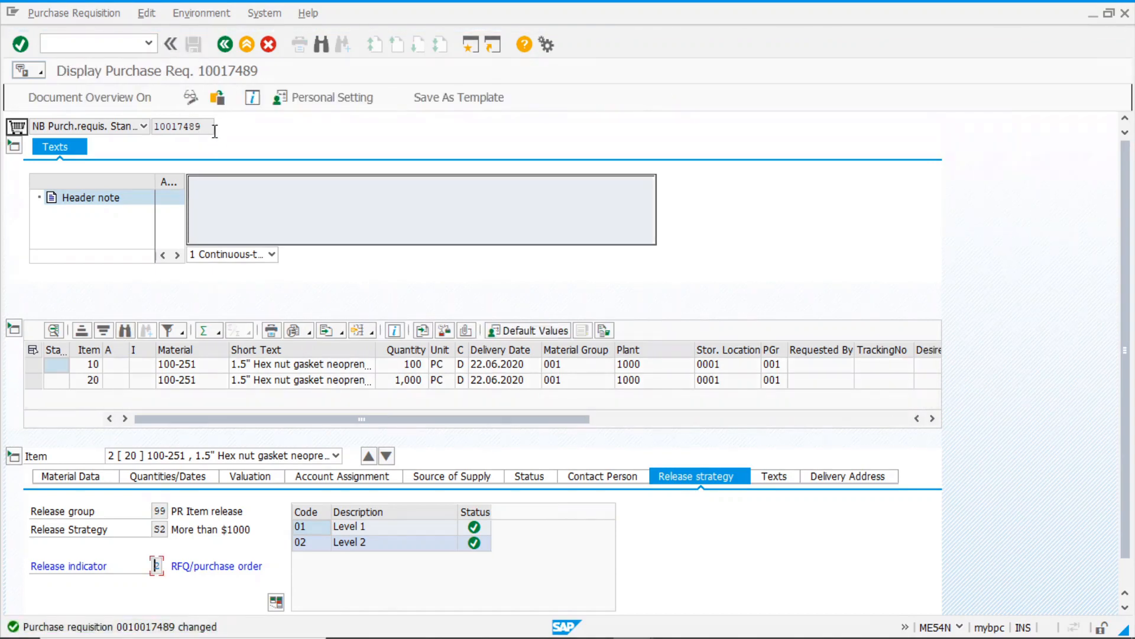
# - Copy the requisition number, open that requisition in transaction ME52N and check the release status of items 10 and 20
pyautogui.moveTo(212, 127); pyautogui.dragTo(92, 131)
pyautogui.hotkey('ctrl', 'c')
pyautogui.click(111, 41)
pyautogui.press('Return')
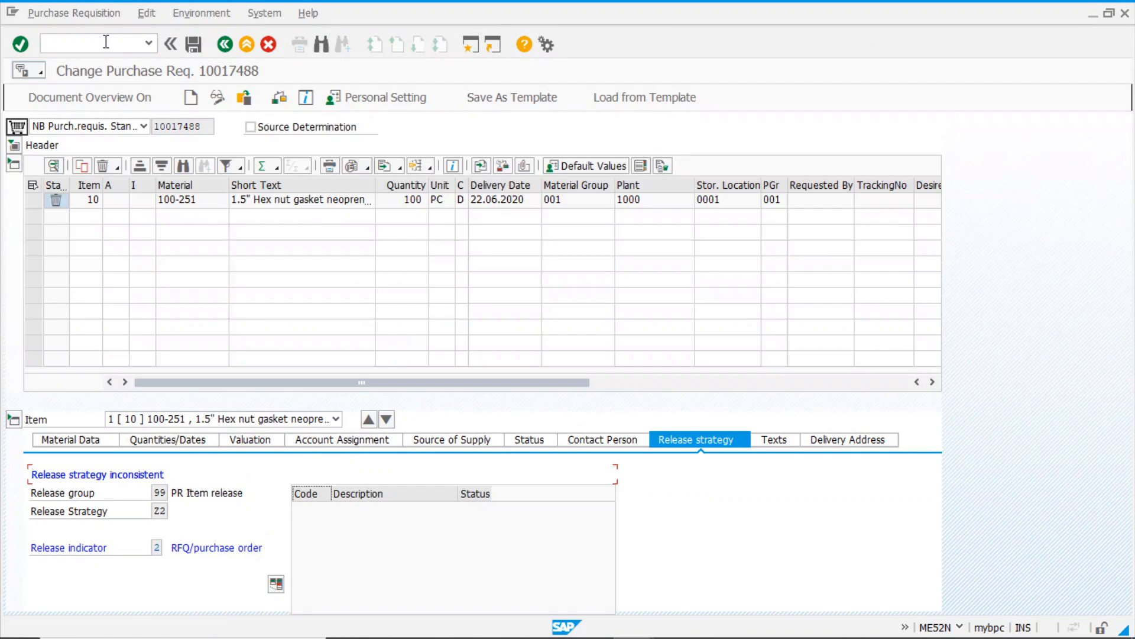
pyautogui.click(245, 99)
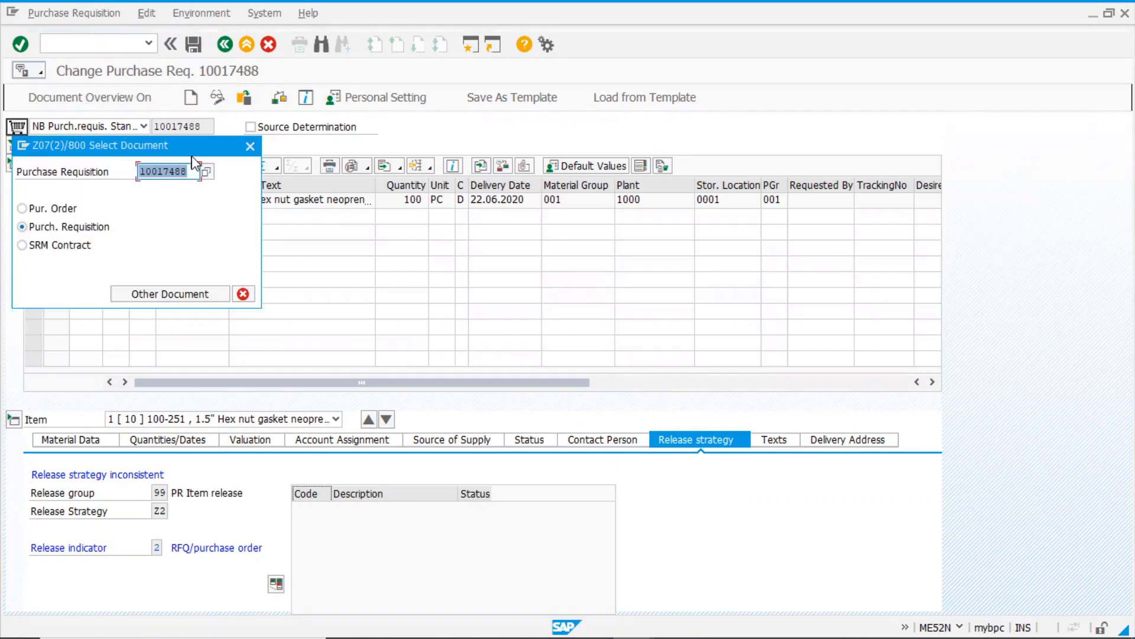
pyautogui.hotkey('ctrl', 'v')
pyautogui.press('Return')
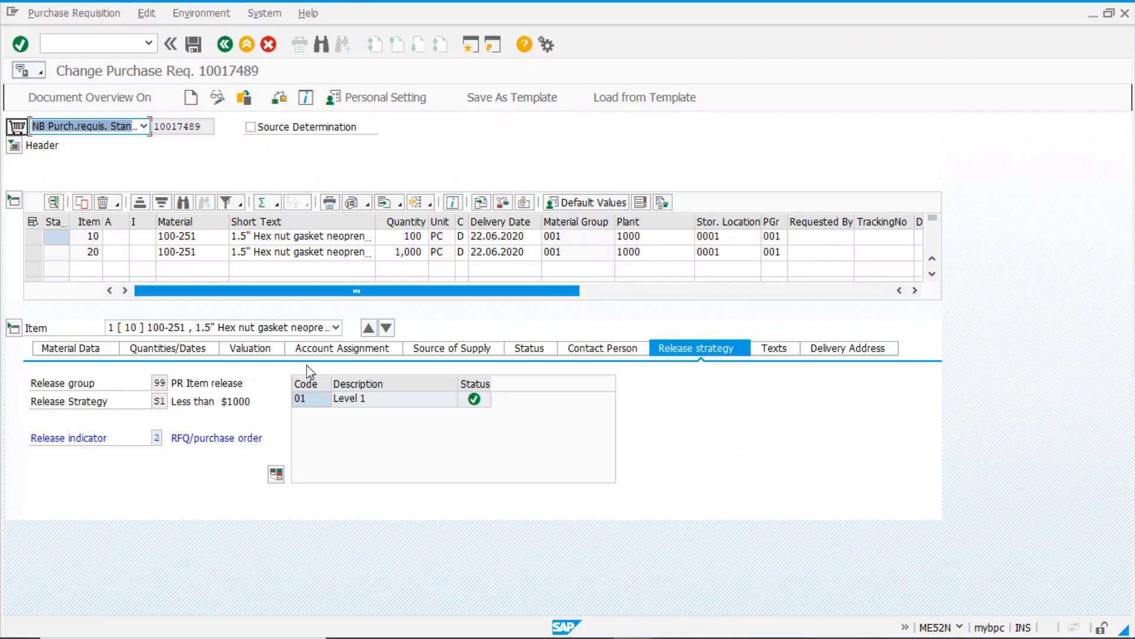
pyautogui.click(386, 328)
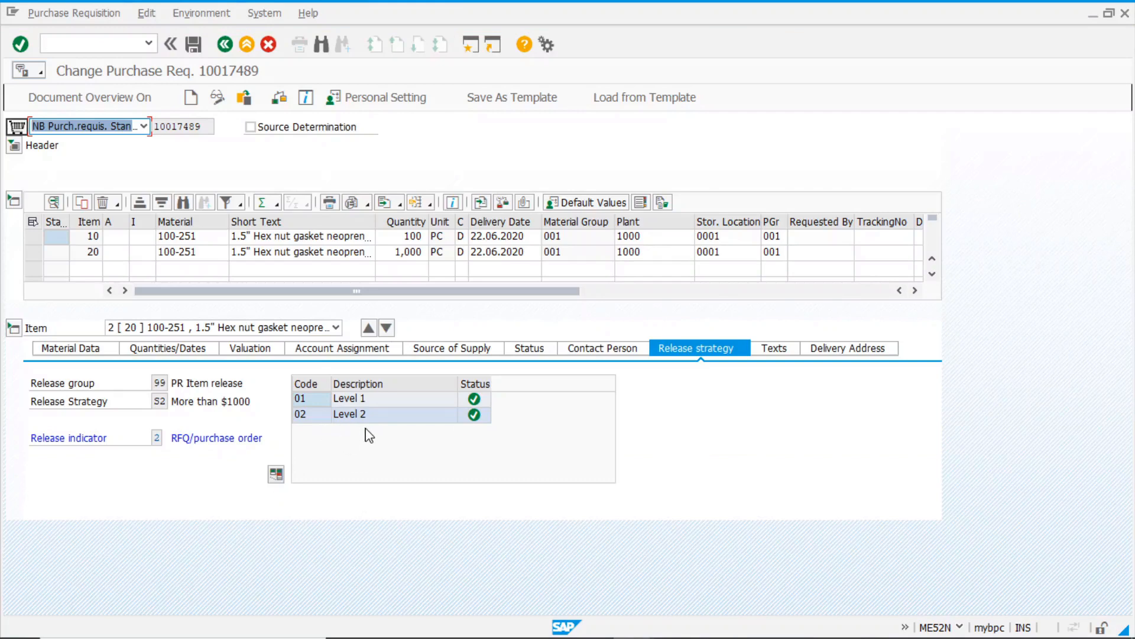
# - Set item 20's valuation price to 1.5 EUR and check how the change affects its release strategy
pyautogui.click(262, 350)
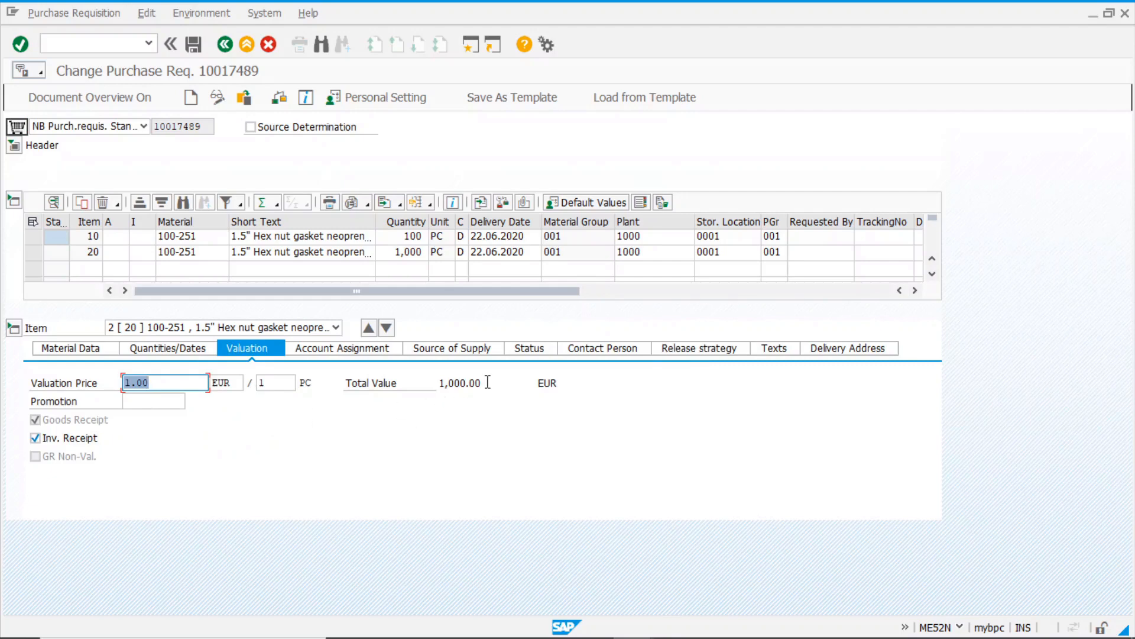
pyautogui.moveTo(495, 387); pyautogui.dragTo(418, 385)
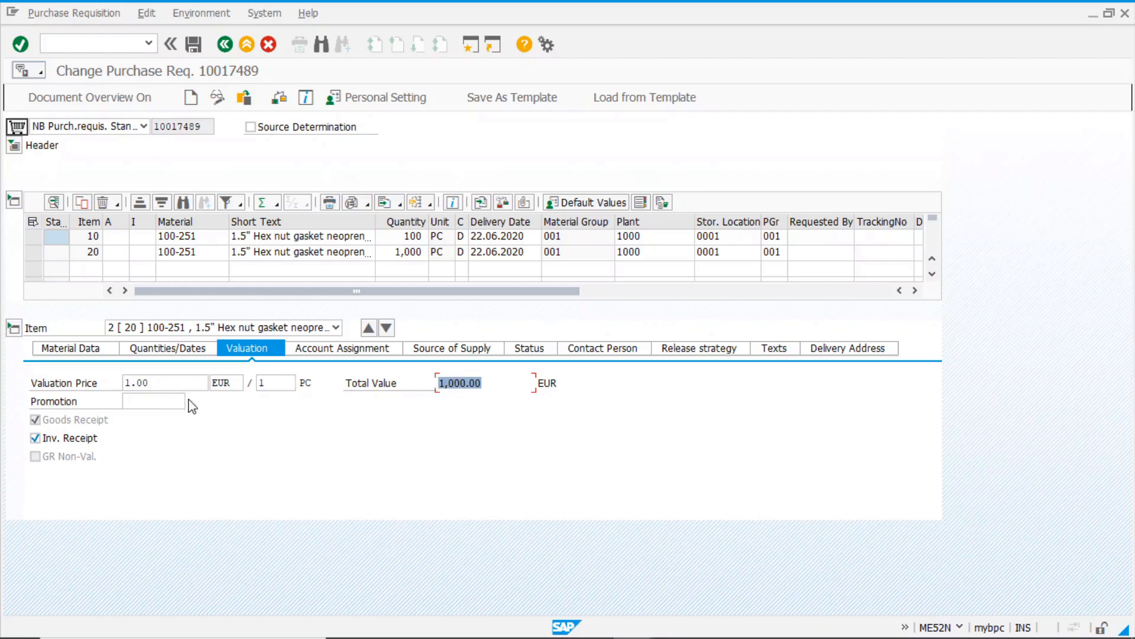
pyautogui.click(168, 383)
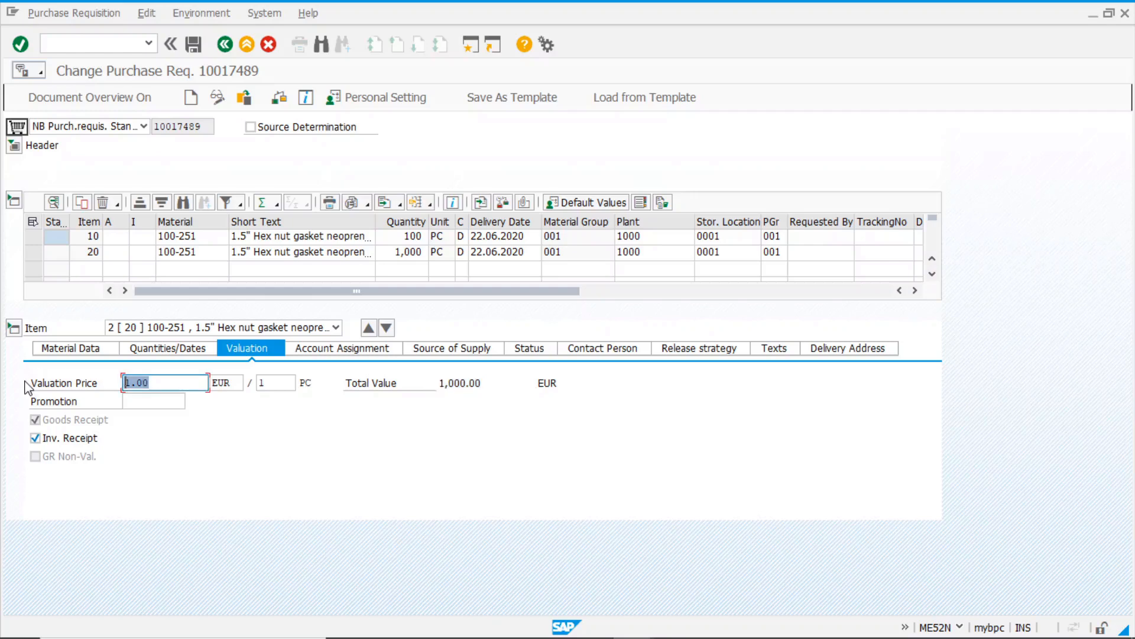
pyautogui.write('1.5')
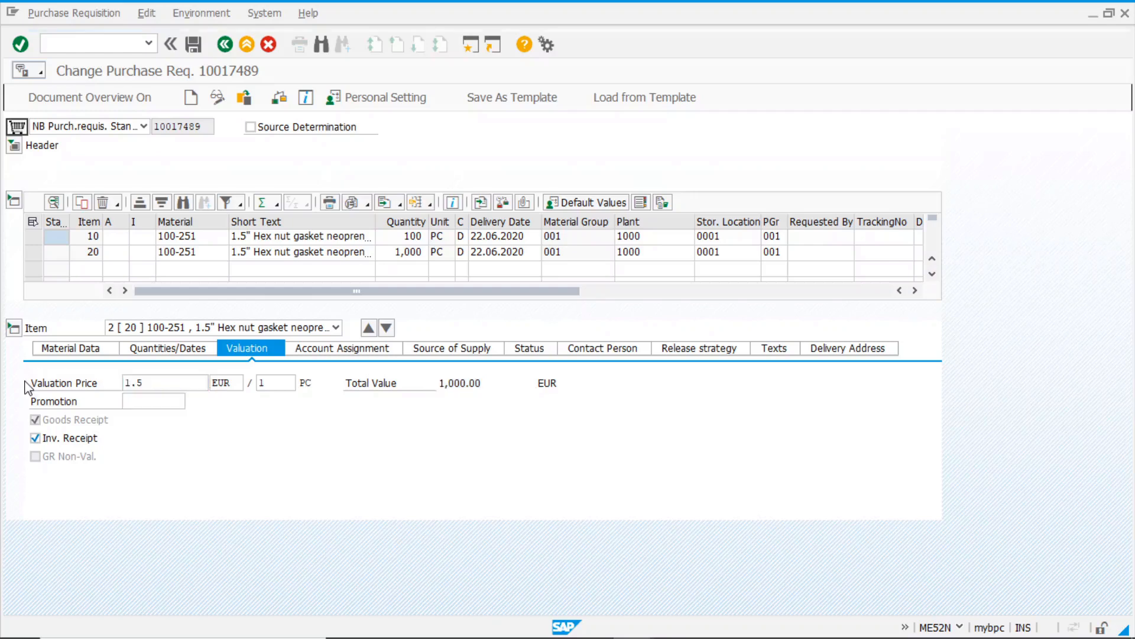
pyautogui.press('Return')
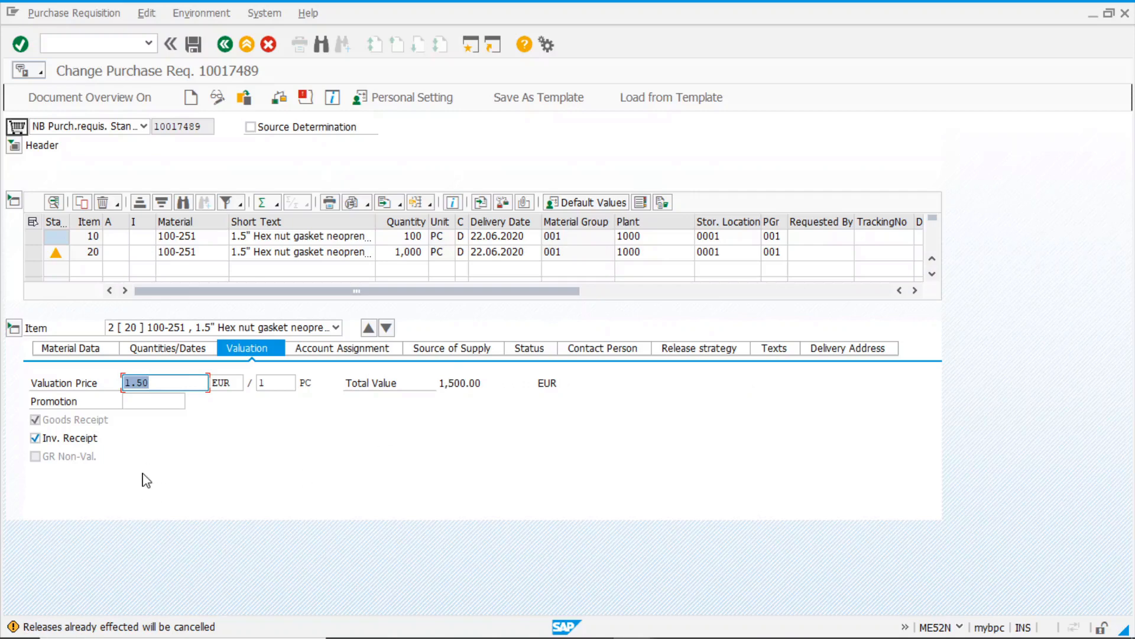
pyautogui.press('Return')
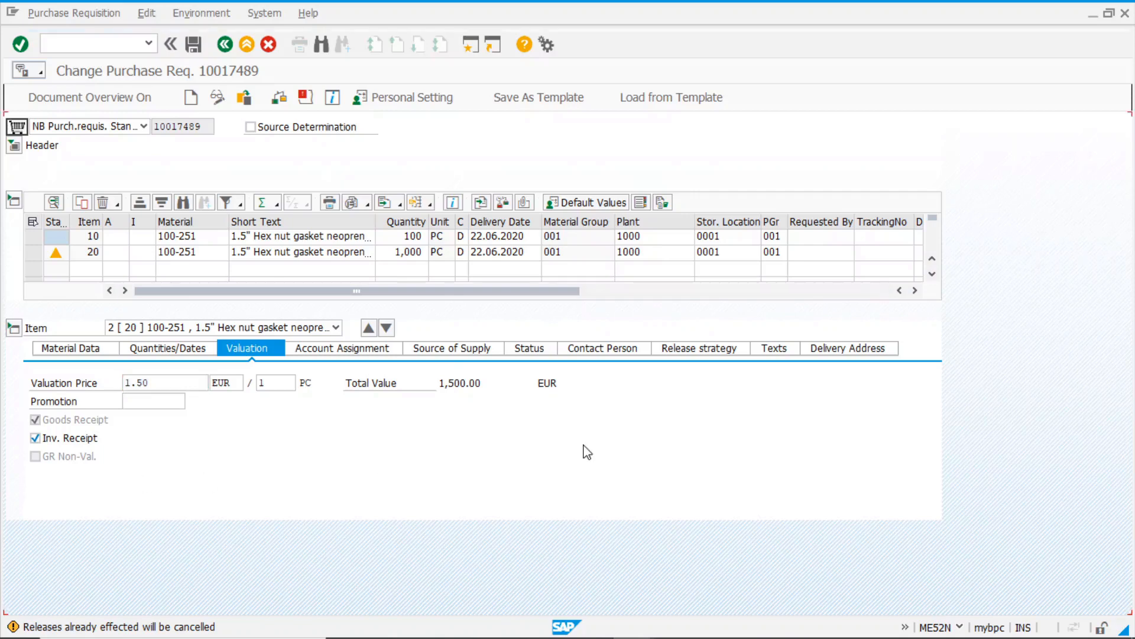
pyautogui.click(713, 350)
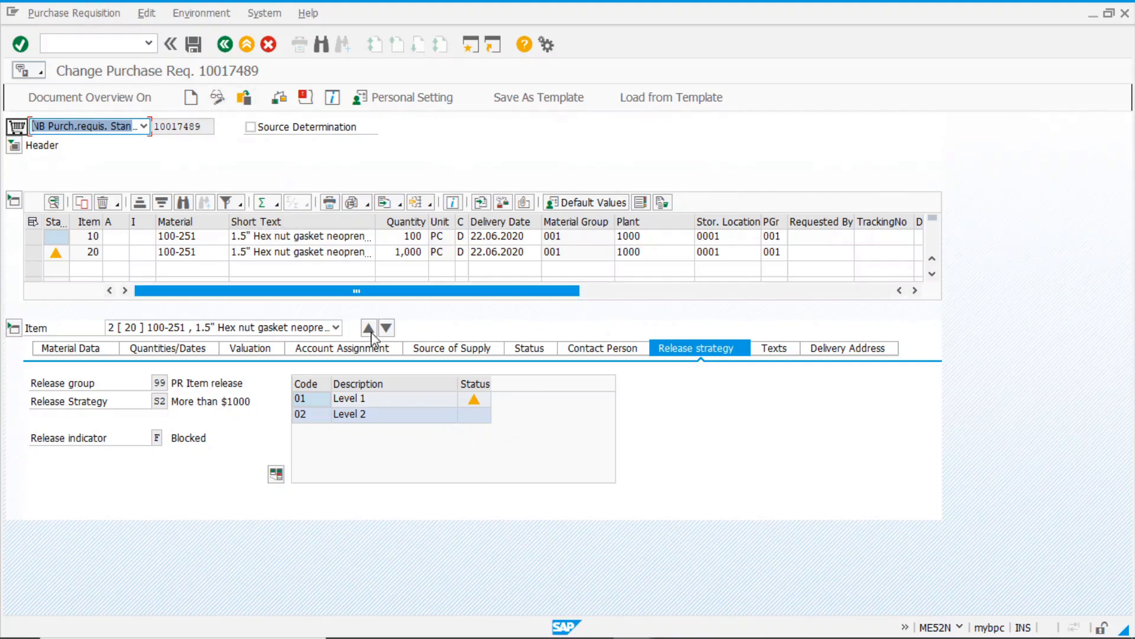
# - Reopen the same requisition without saving the price change and check the release status of item 20
pyautogui.click(244, 99)
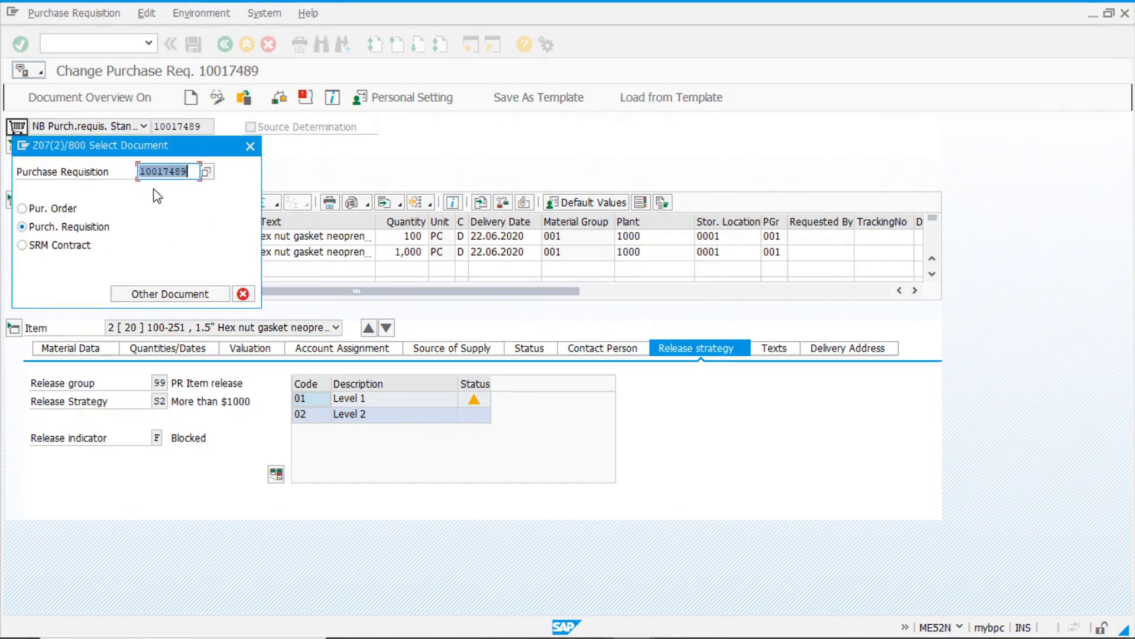
pyautogui.click(195, 294)
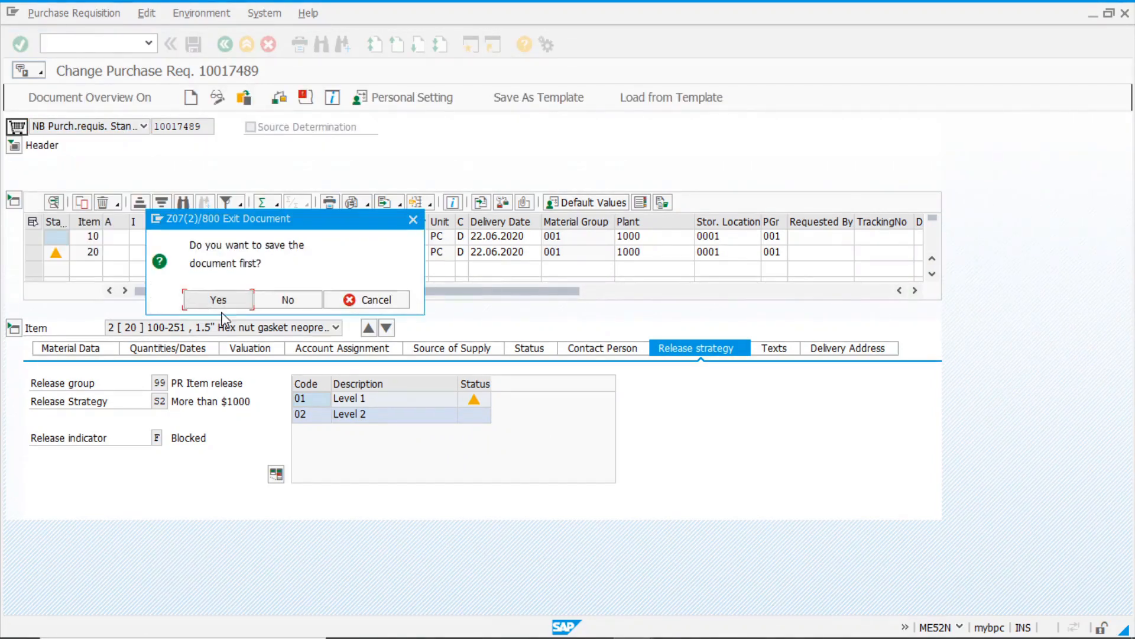
pyautogui.click(293, 300)
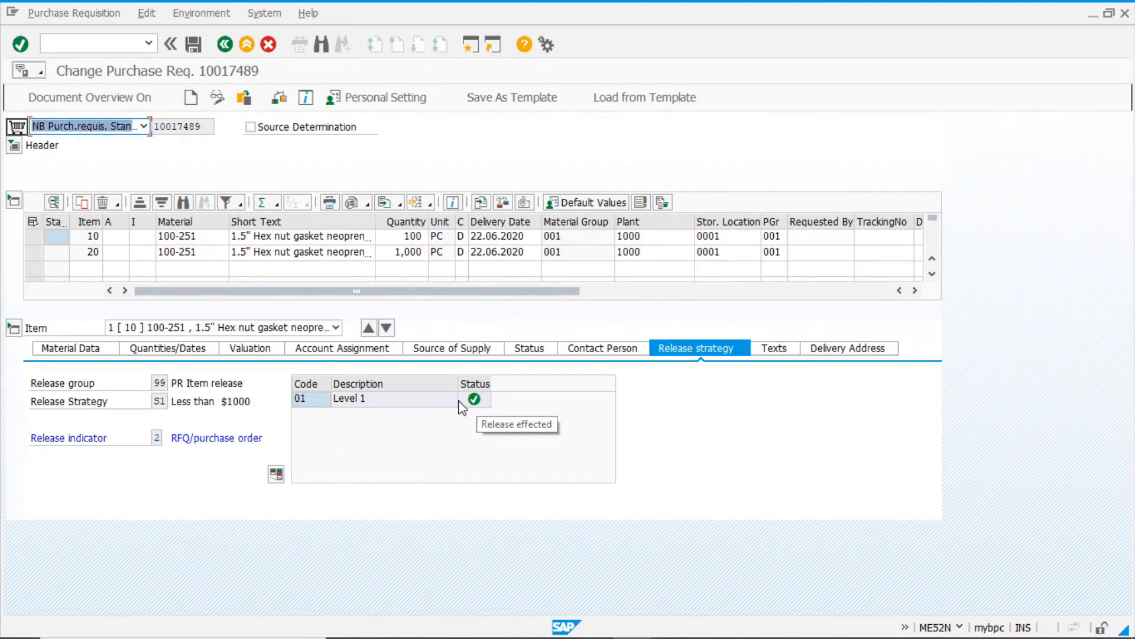
pyautogui.click(386, 327)
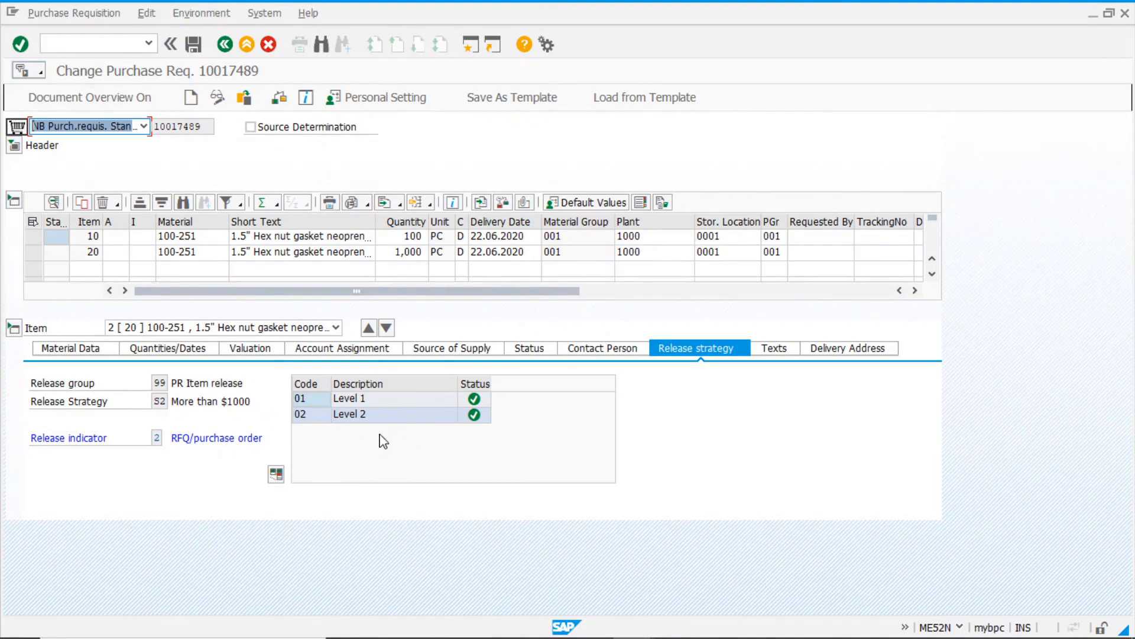
# - Enter a new valuation price for item 20 and check its release strategy again
pyautogui.click(249, 350)
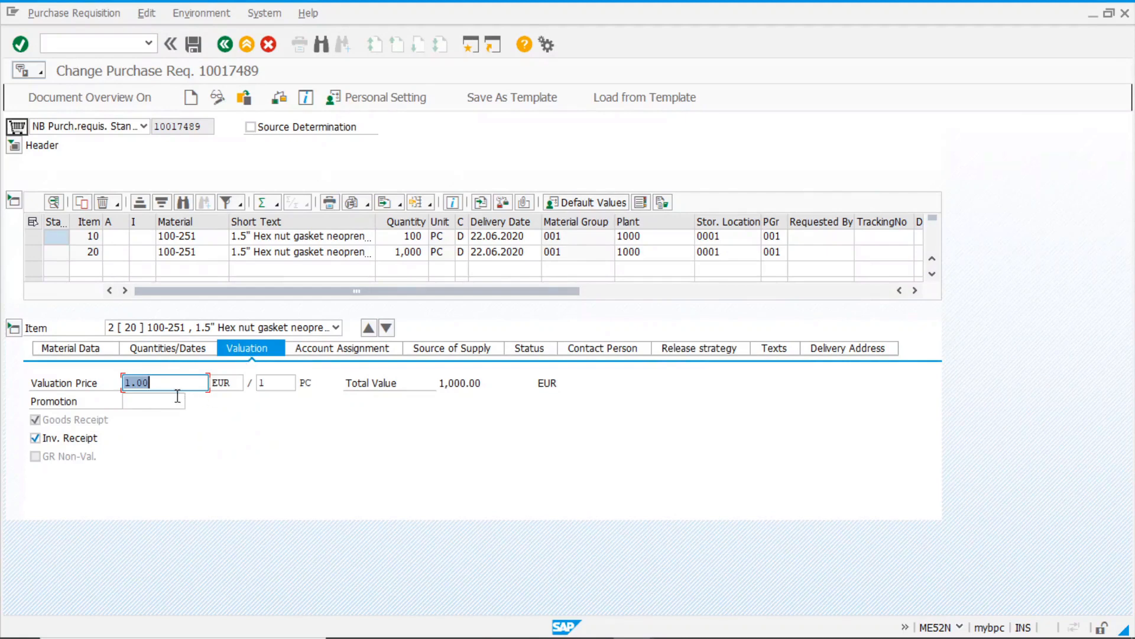
pyautogui.write('1.')
pyautogui.press('Return')
pyautogui.click(701, 352)
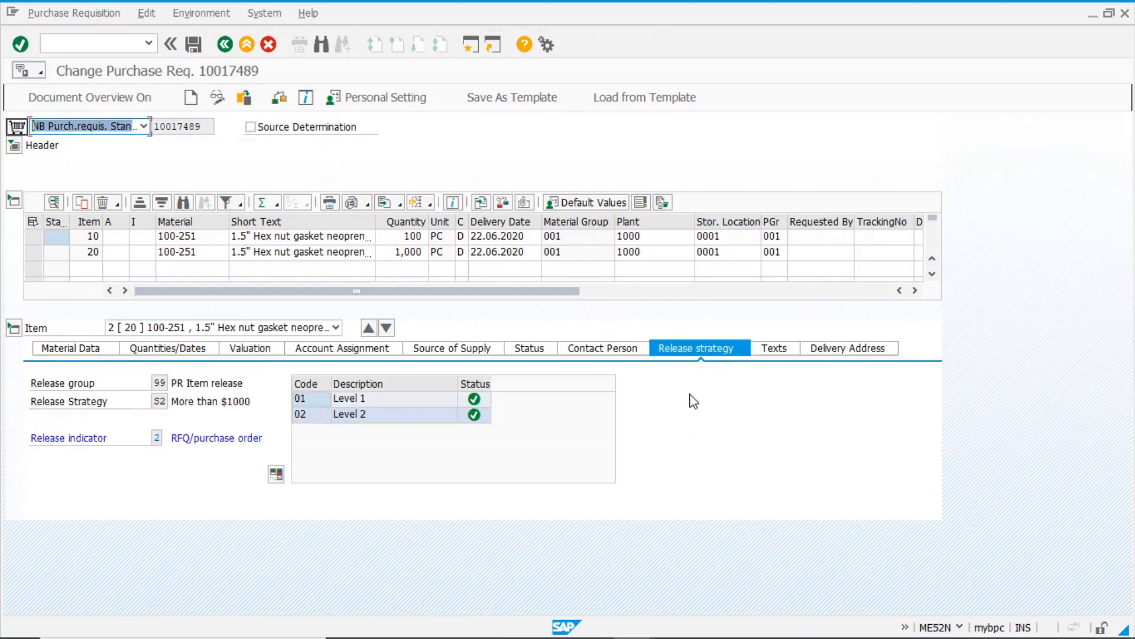